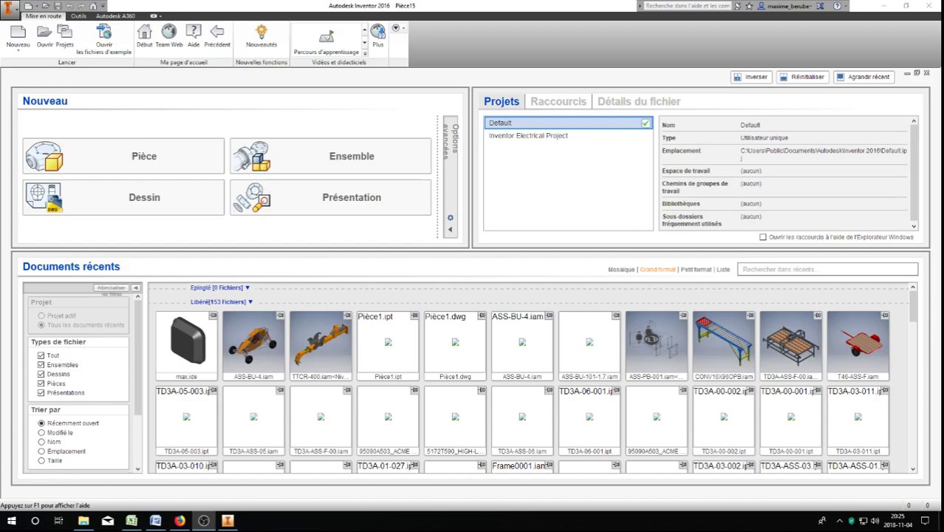
Step: Create a new part from the Sheet Metal.ipt template and review its default sheet metal settings
{"action": "left_click", "coordinate": [28, 6]}
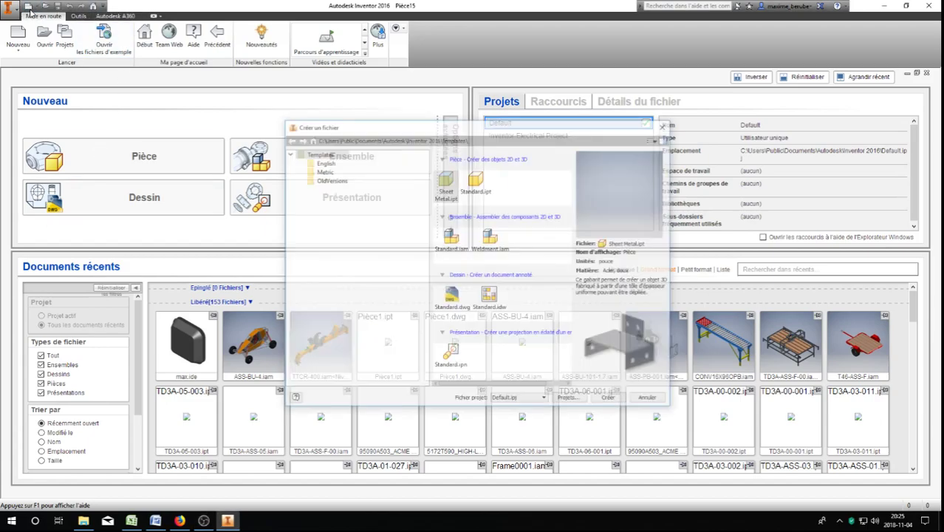
{"action": "double_click", "coordinate": [447, 185]}
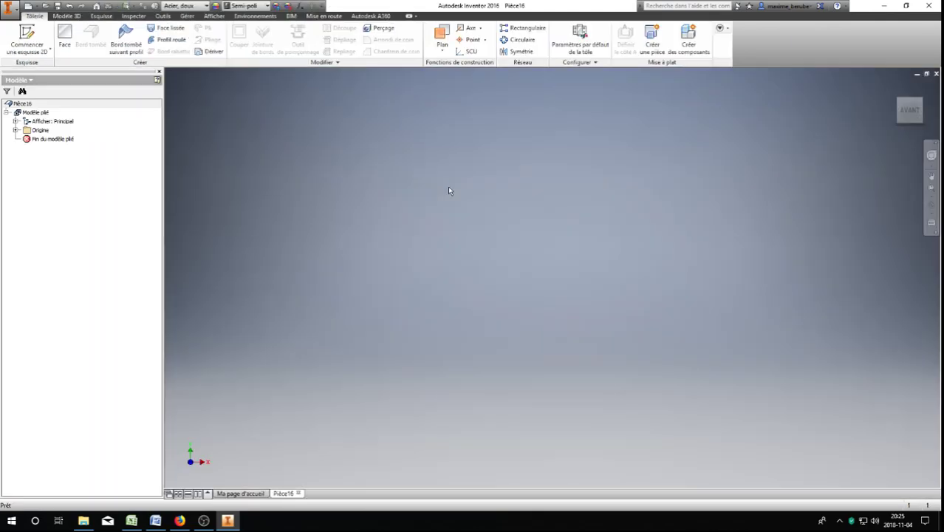
{"action": "left_click", "coordinate": [579, 40]}
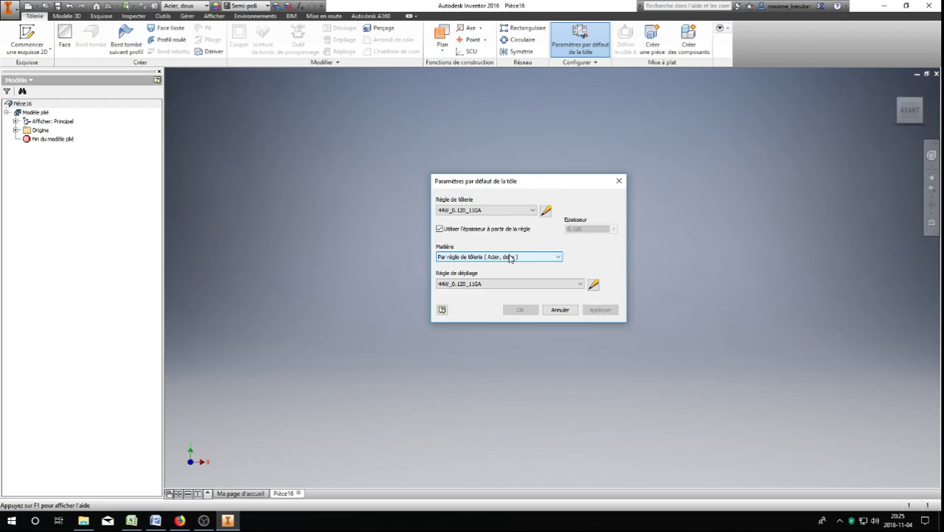
{"action": "left_click", "coordinate": [619, 180]}
Step: Check the templates offered for new files and the default templates folder path in the application's file options
{"action": "left_click", "coordinate": [31, 7]}
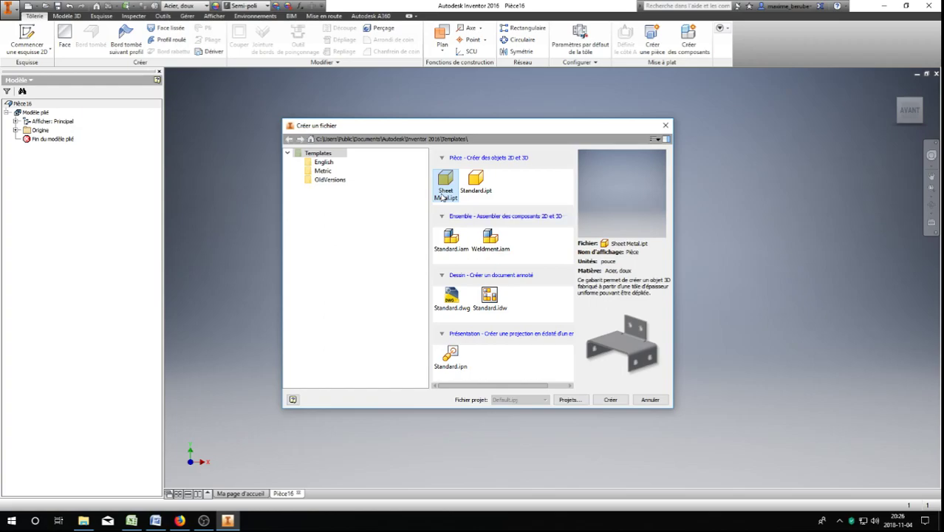
{"action": "left_click", "coordinate": [665, 125]}
{"action": "left_click", "coordinate": [8, 8]}
{"action": "left_click", "coordinate": [105, 277]}
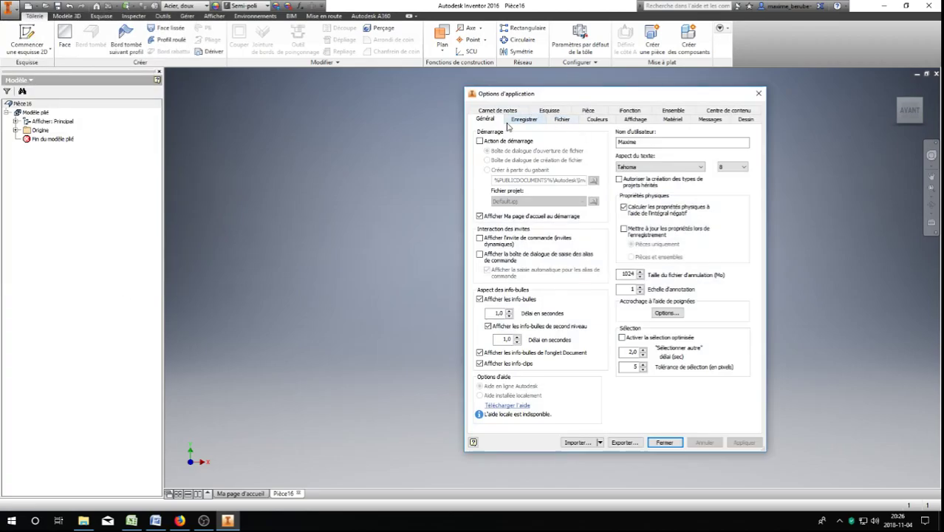
{"action": "left_click", "coordinate": [520, 121]}
{"action": "left_click", "coordinate": [555, 121]}
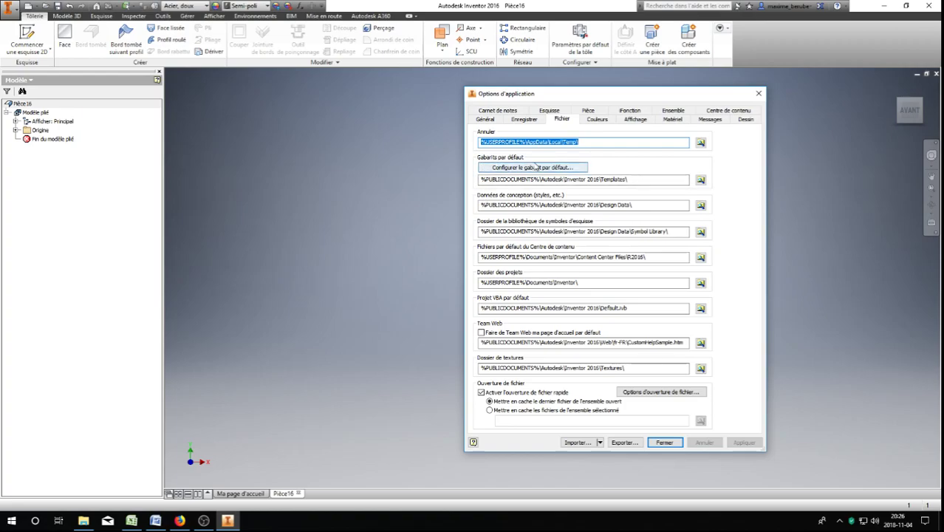
{"action": "left_click_drag", "start_coordinate": [627, 179], "coordinate": [473, 181]}
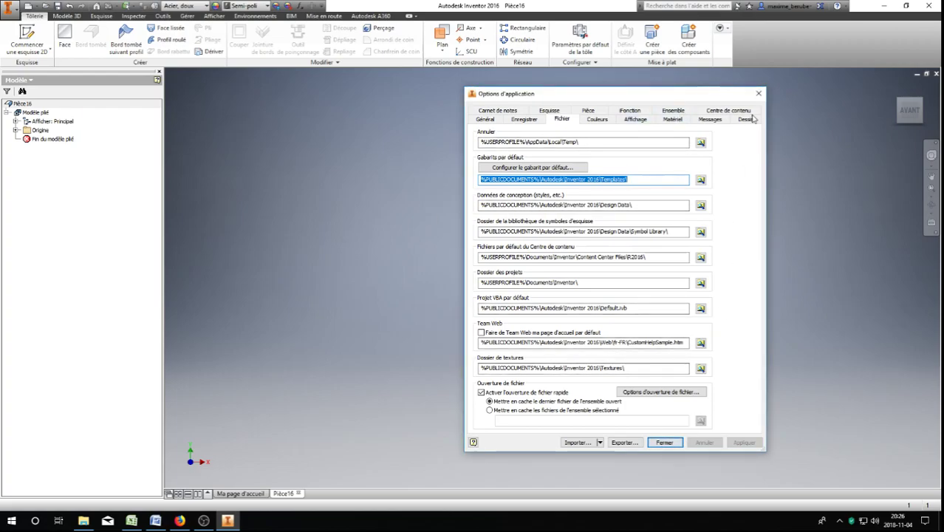
{"action": "left_click", "coordinate": [758, 93]}
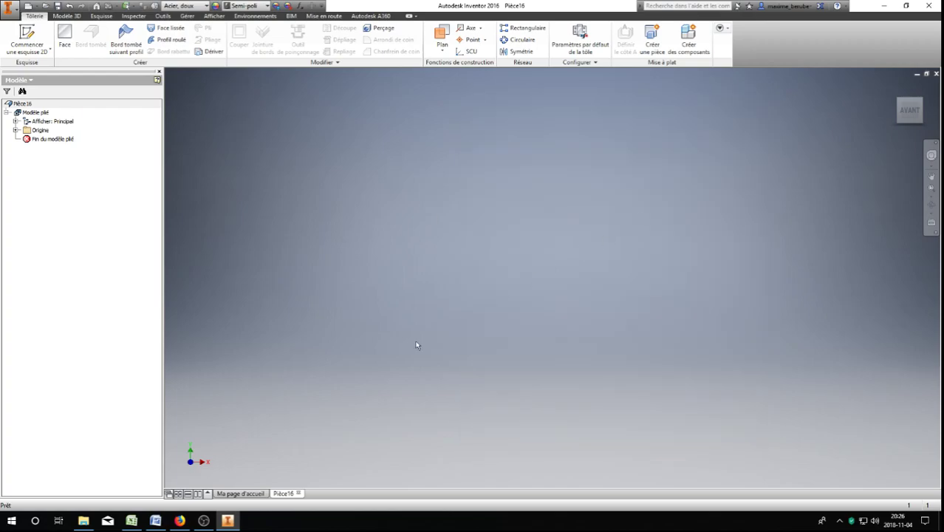
Step: Switch to File Explorer, widen its window and open the local disk C: from Ce PC
{"action": "right_click", "coordinate": [83, 520]}
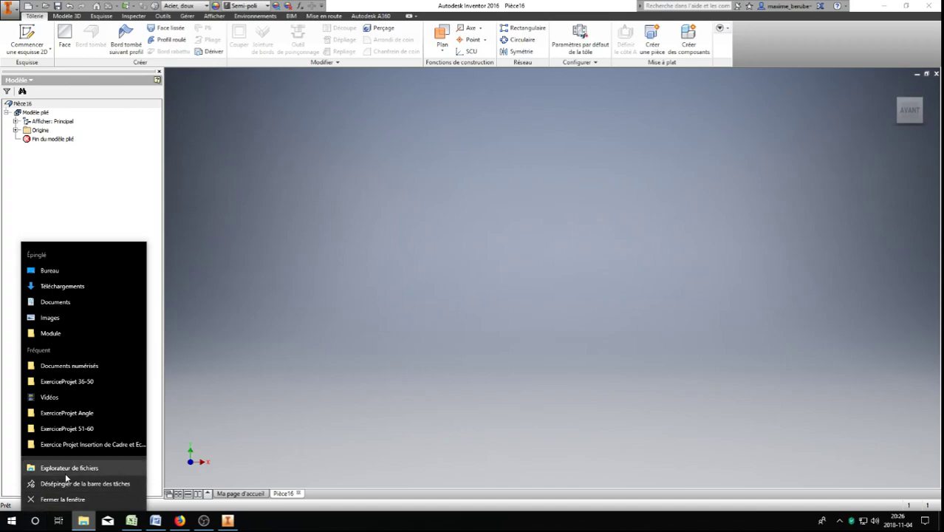
{"action": "left_click", "coordinate": [53, 334]}
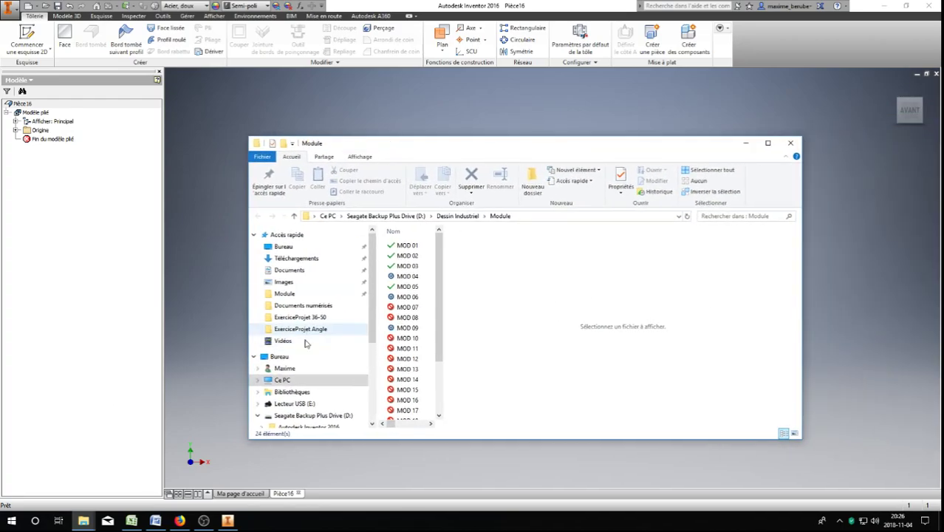
{"action": "left_click", "coordinate": [282, 381]}
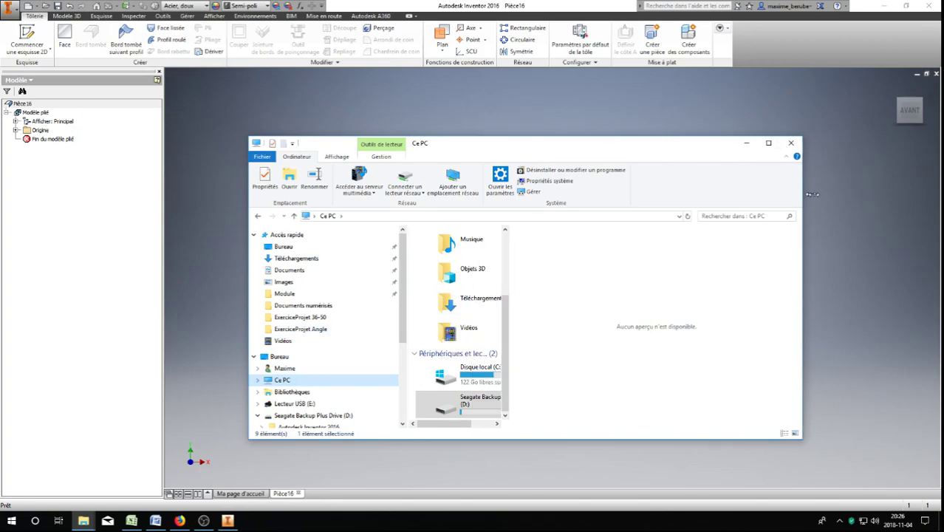
{"action": "left_click_drag", "start_coordinate": [806, 193], "coordinate": [903, 194]}
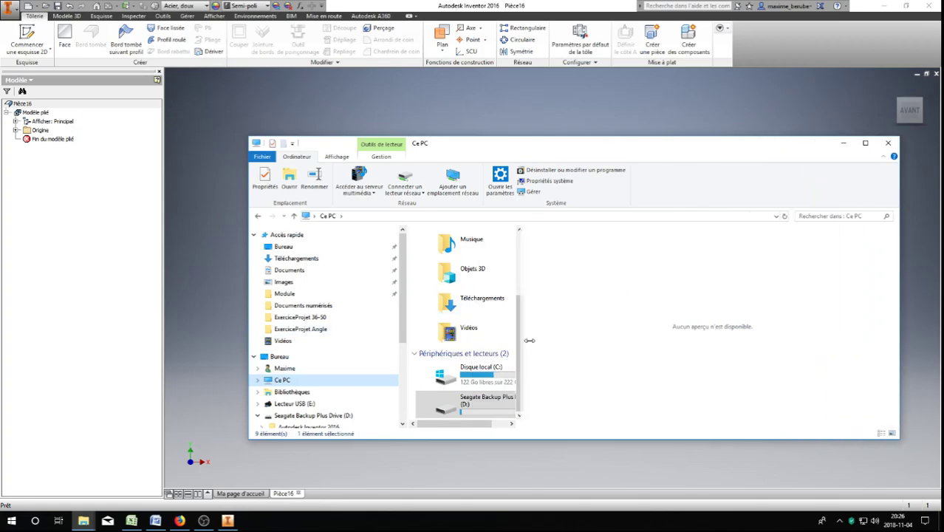
{"action": "double_click", "coordinate": [472, 373]}
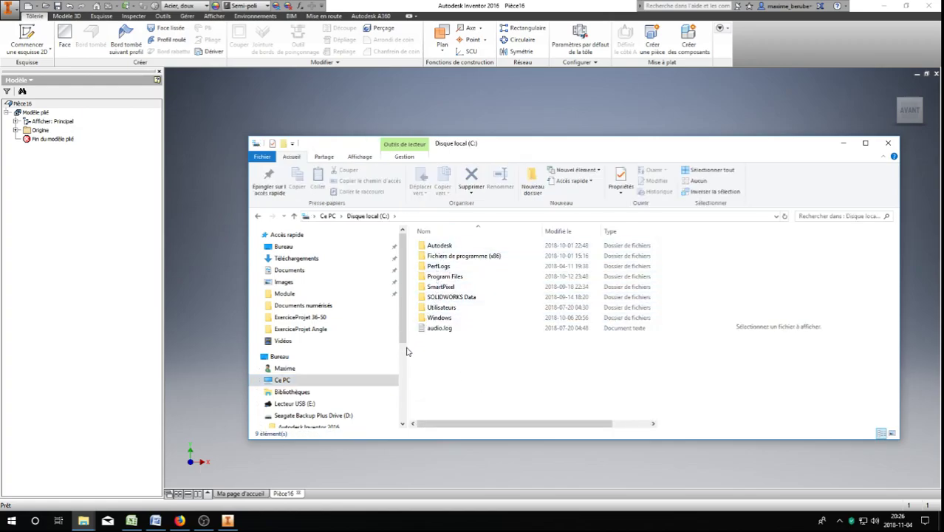
Step: Open the folder Utilisateurs\Public\Documents publics\Autodesk\Inventor 2016\Templates on the C: drive
{"action": "double_click", "coordinate": [442, 308]}
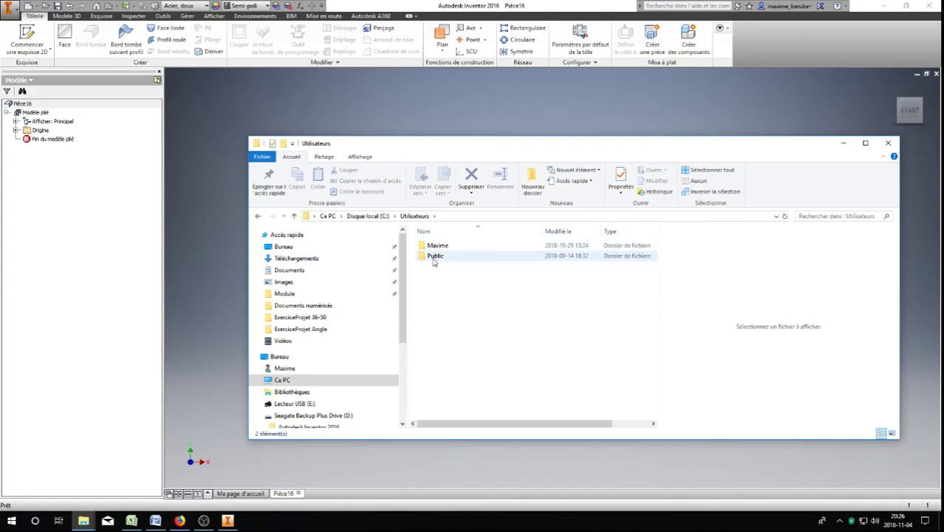
{"action": "double_click", "coordinate": [434, 257]}
{"action": "double_click", "coordinate": [445, 245]}
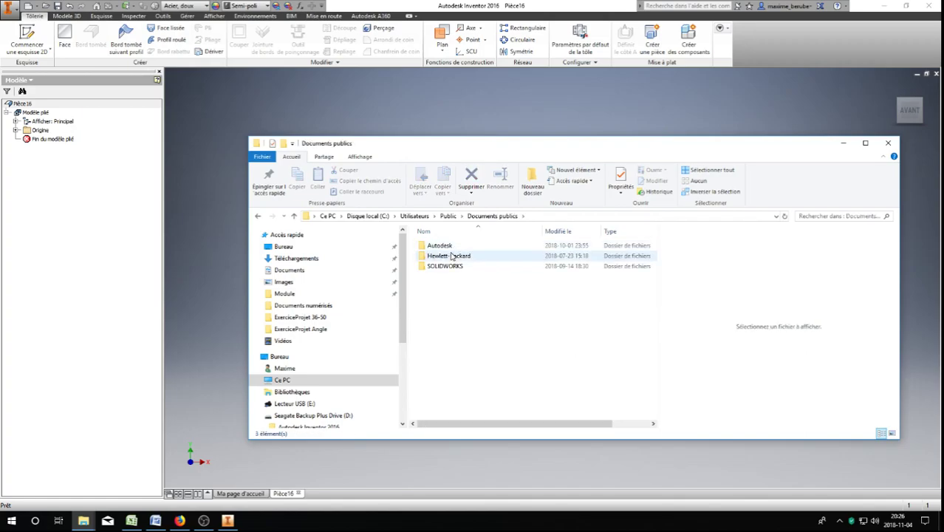
{"action": "double_click", "coordinate": [441, 245]}
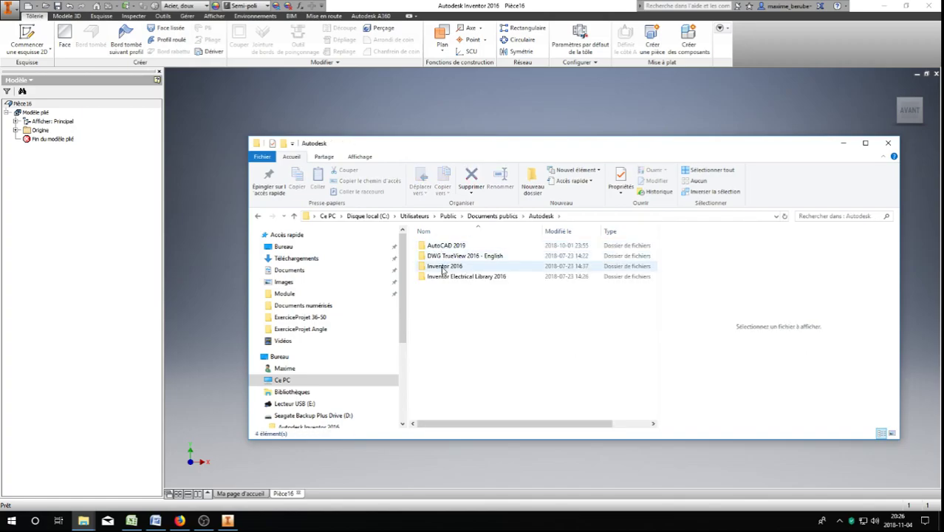
{"action": "double_click", "coordinate": [443, 267]}
{"action": "double_click", "coordinate": [441, 256]}
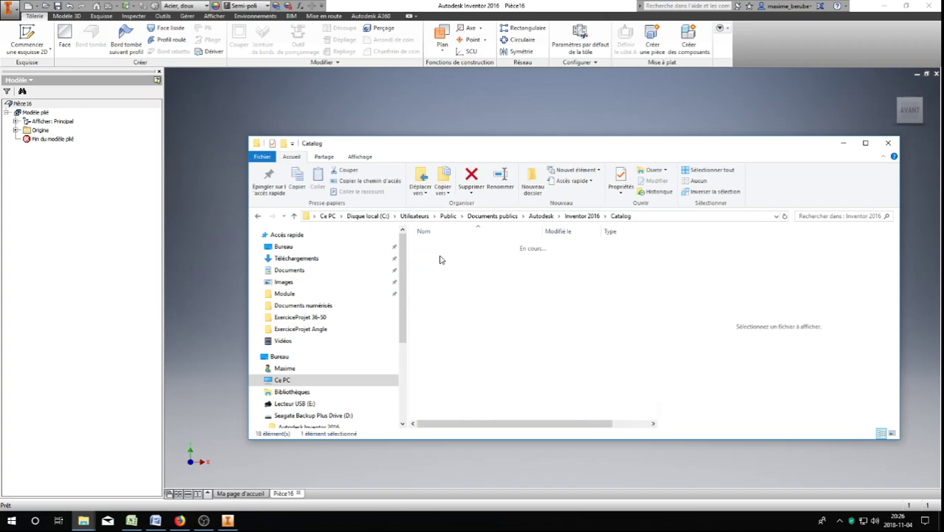
{"action": "key", "text": "BackSpace"}
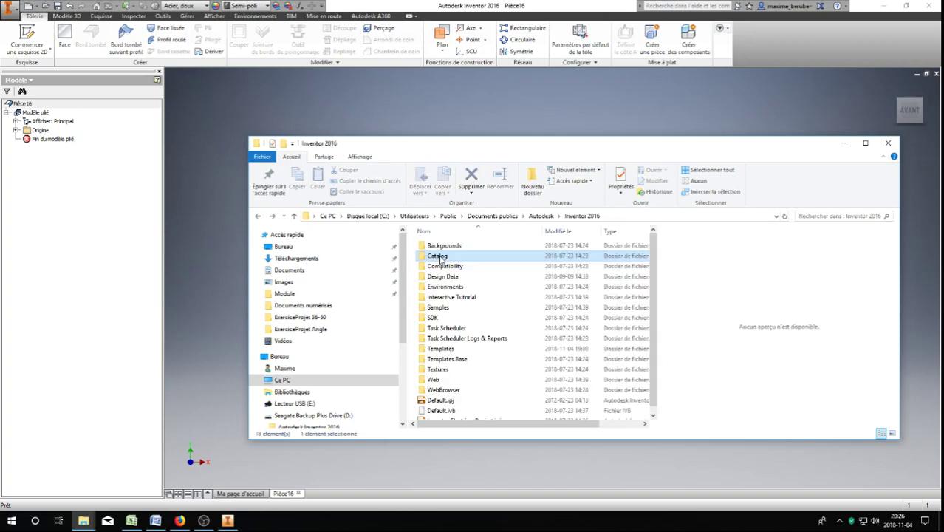
{"action": "double_click", "coordinate": [442, 349]}
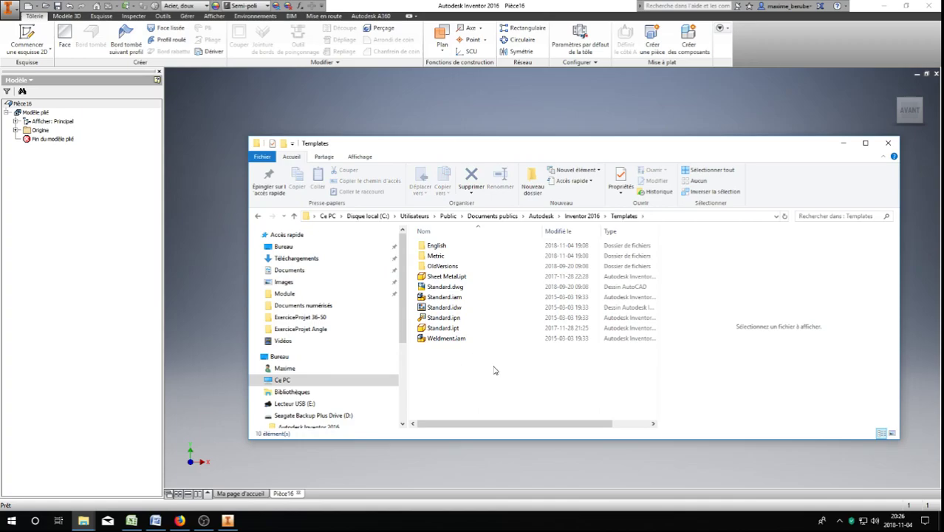
Step: Reopen Inventor's new-file dialog and arrange it beside the Templates folder window
{"action": "left_click_drag", "start_coordinate": [497, 370], "coordinate": [455, 242]}
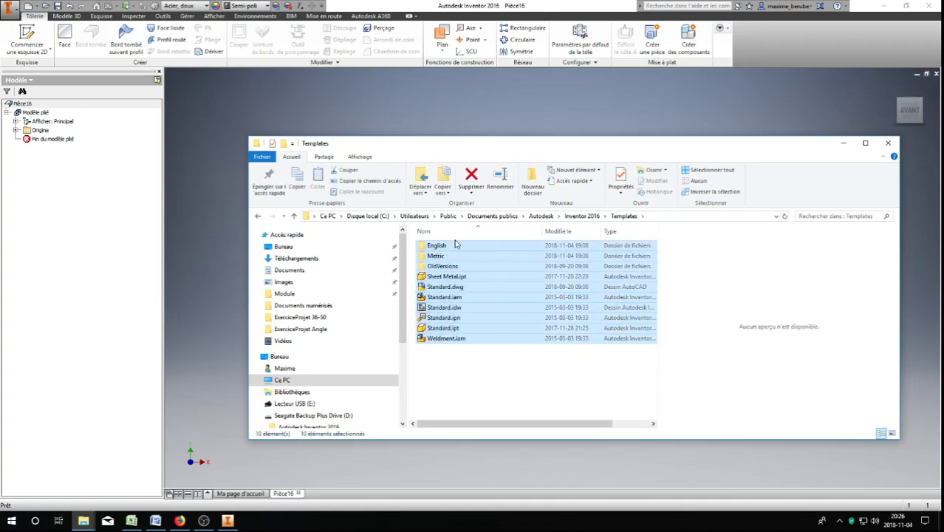
{"action": "left_click", "coordinate": [464, 360]}
{"action": "left_click_drag", "start_coordinate": [455, 152], "coordinate": [943, 133]}
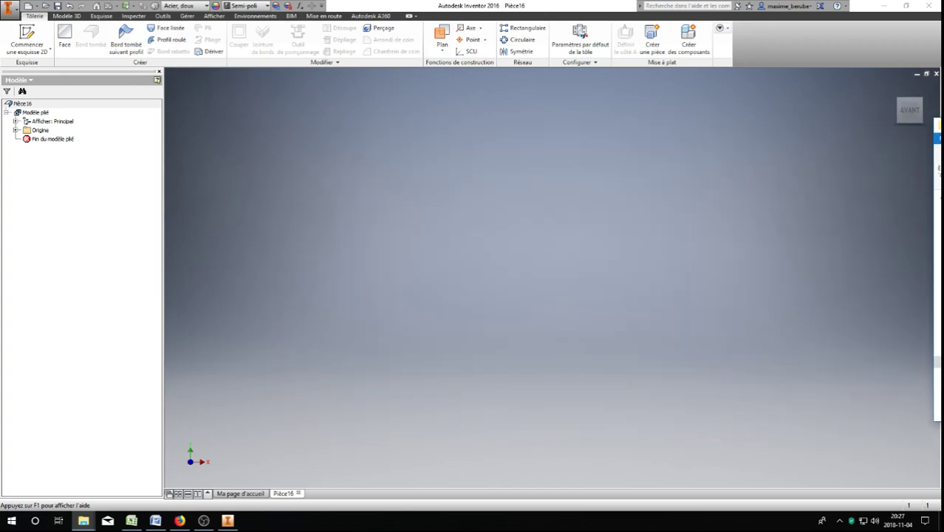
{"action": "left_click", "coordinate": [28, 5]}
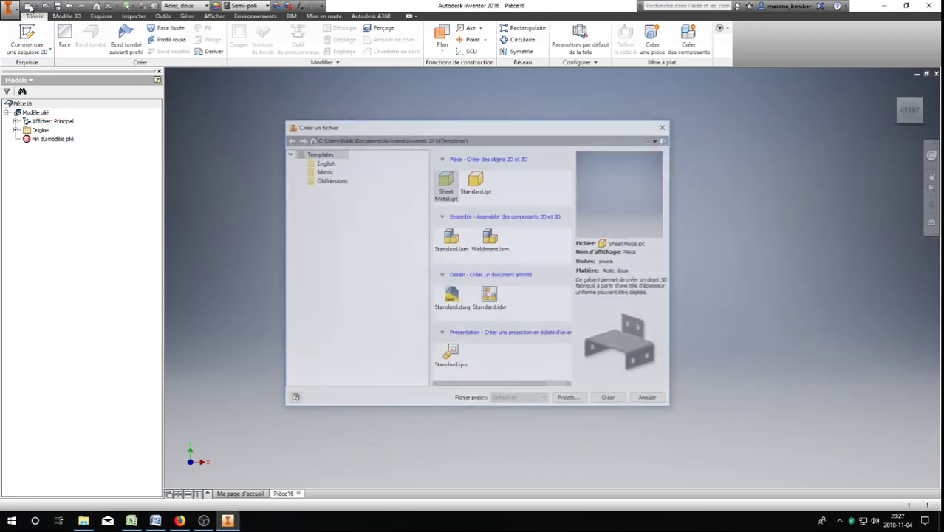
{"action": "left_click_drag", "start_coordinate": [390, 126], "coordinate": [202, 94]}
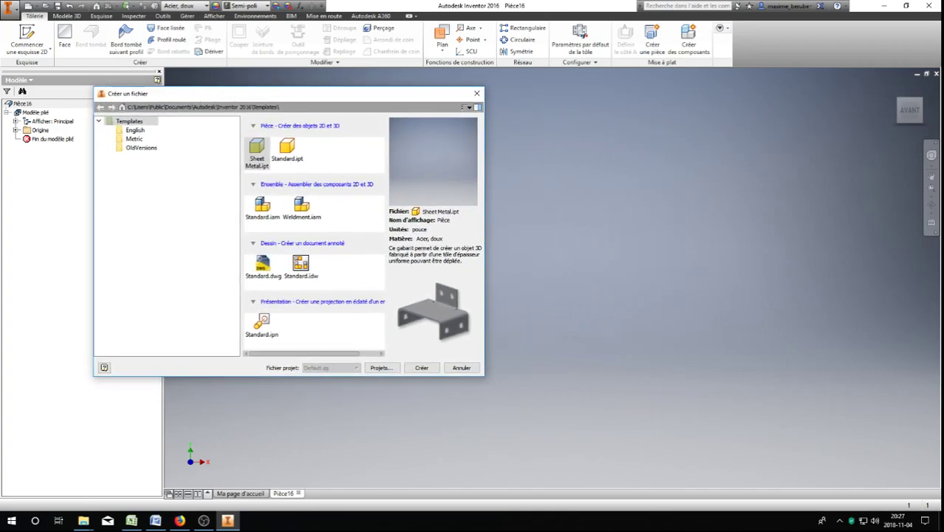
{"action": "left_click_drag", "start_coordinate": [943, 133], "coordinate": [522, 92]}
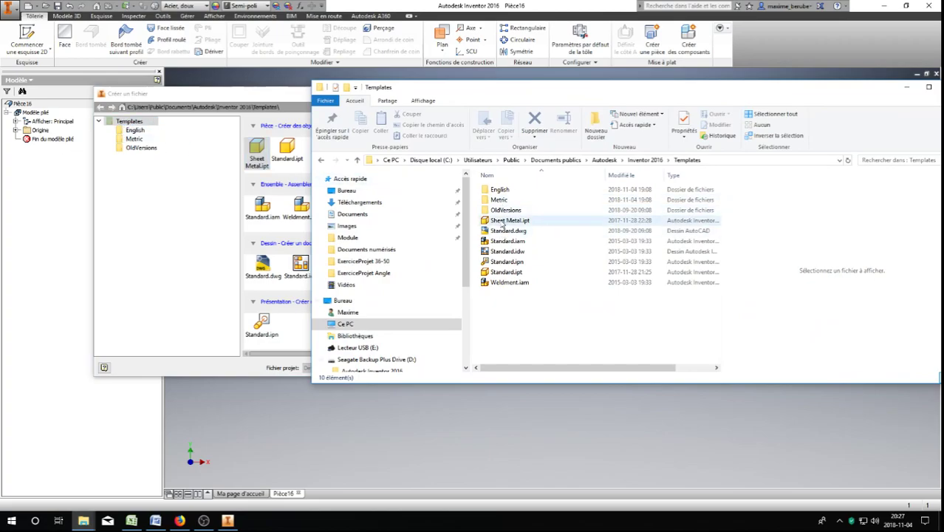
Step: Compare the template files and the English subfolder's contents with the templates listed in the new-file dialog
{"action": "left_click_drag", "start_coordinate": [546, 309], "coordinate": [489, 225]}
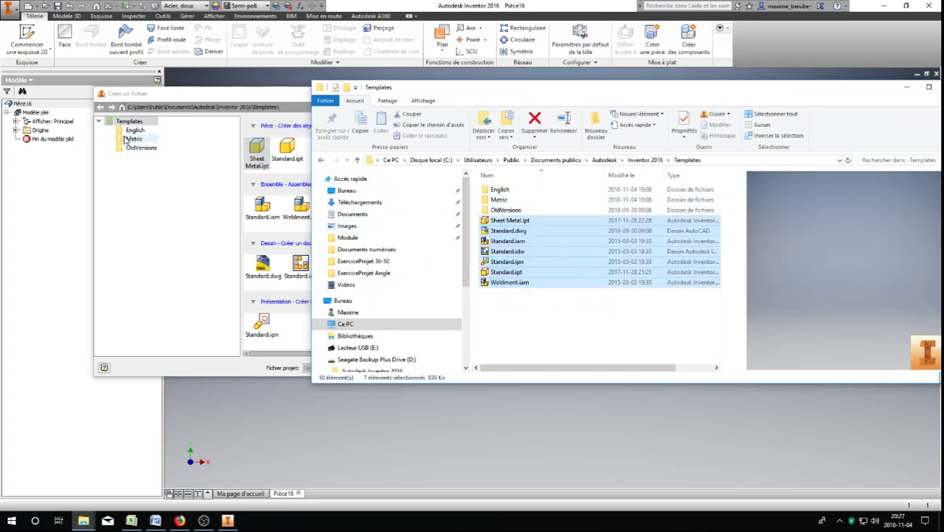
{"action": "left_click", "coordinate": [502, 192]}
{"action": "double_click", "coordinate": [502, 193]}
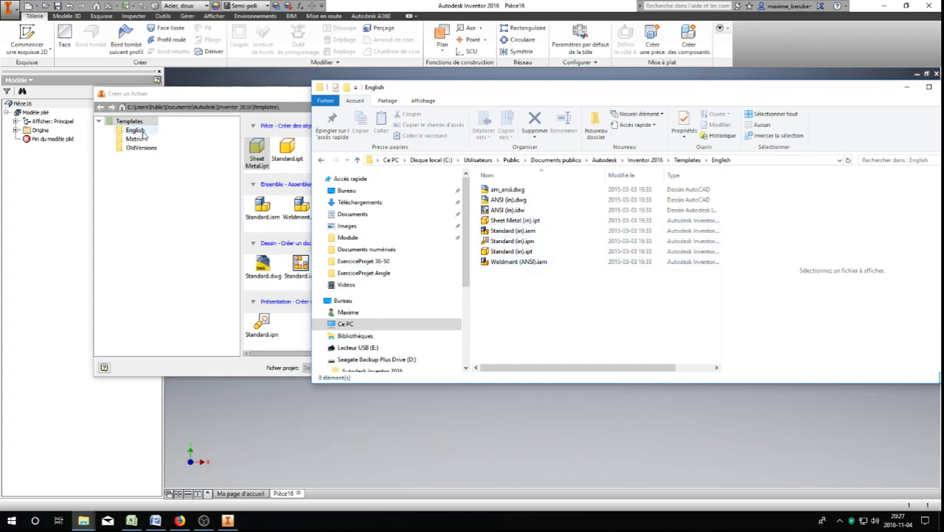
{"action": "left_click", "coordinate": [320, 159]}
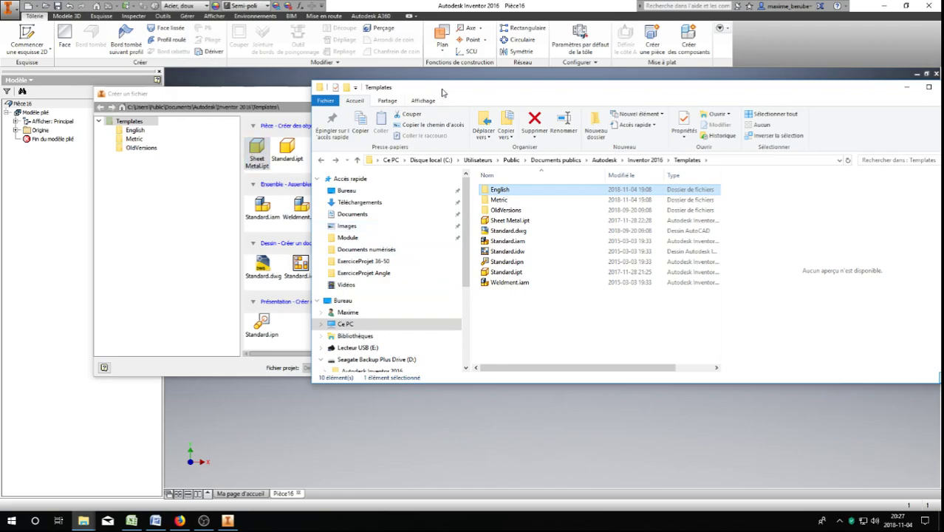
{"action": "left_click_drag", "start_coordinate": [443, 90], "coordinate": [485, 76]}
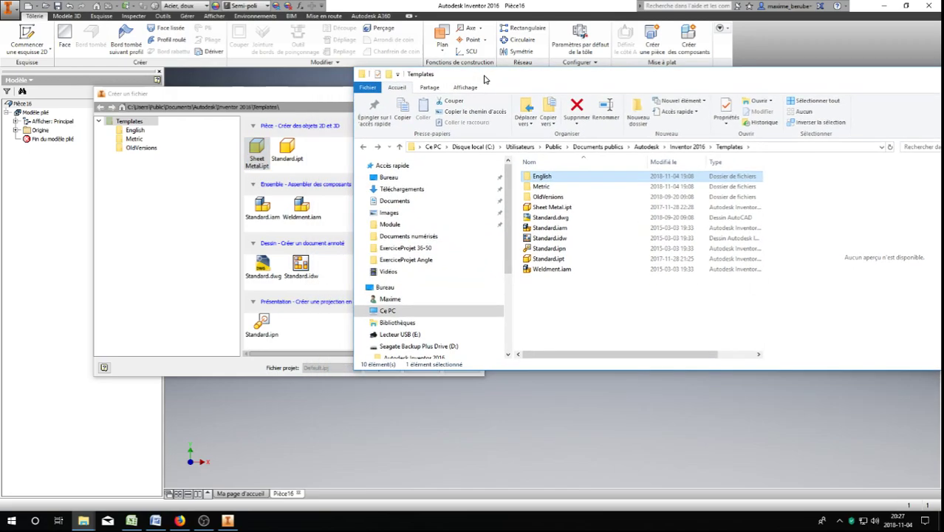
Step: Duplicate Sheet Metal.ipt within the Templates folder by copying and pasting it
{"action": "left_click", "coordinate": [550, 208]}
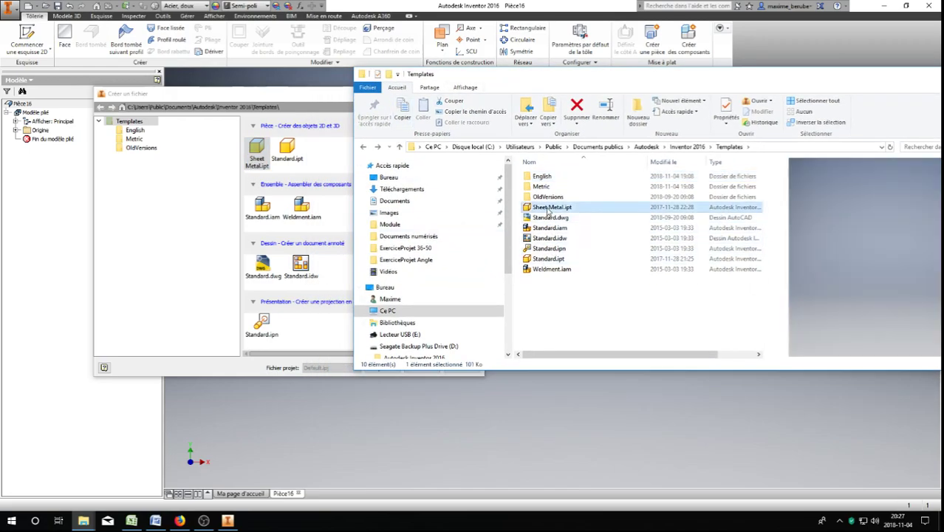
{"action": "right_click", "coordinate": [550, 211]}
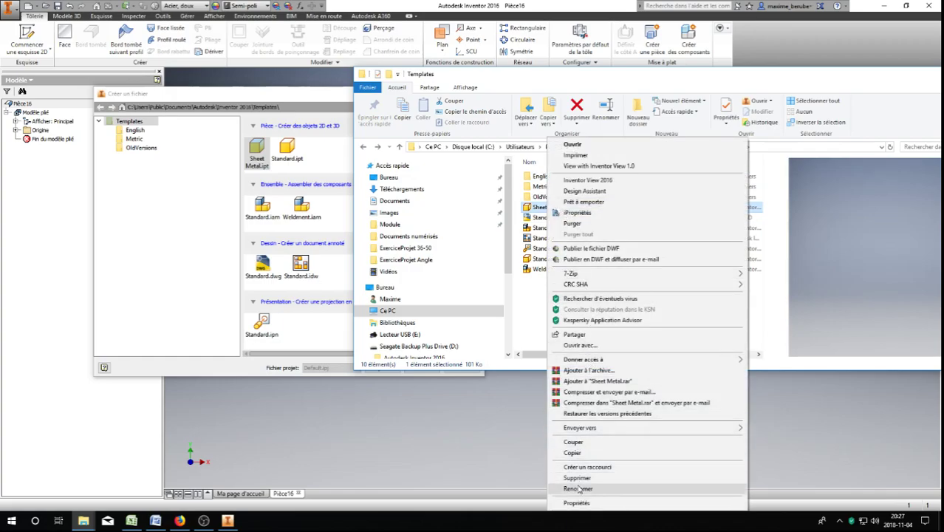
{"action": "left_click", "coordinate": [573, 452]}
{"action": "right_click", "coordinate": [548, 324]}
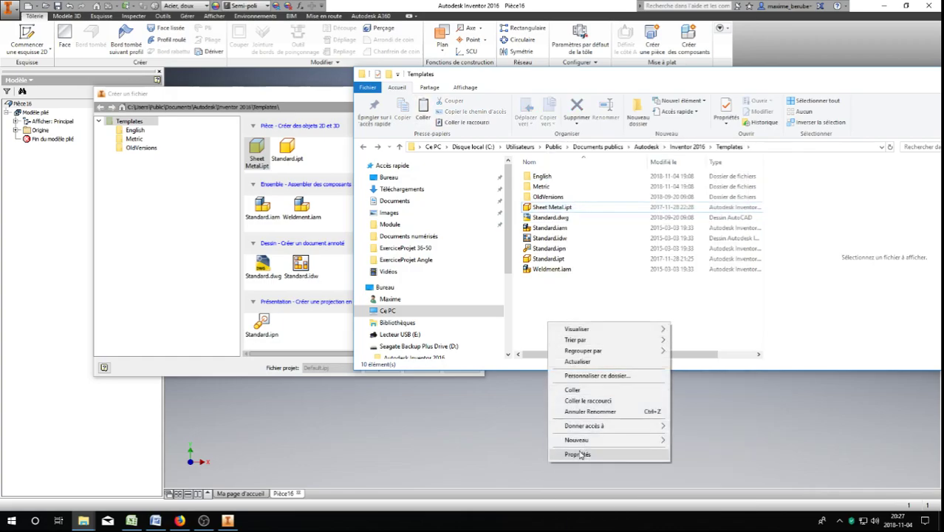
{"action": "left_click", "coordinate": [573, 389]}
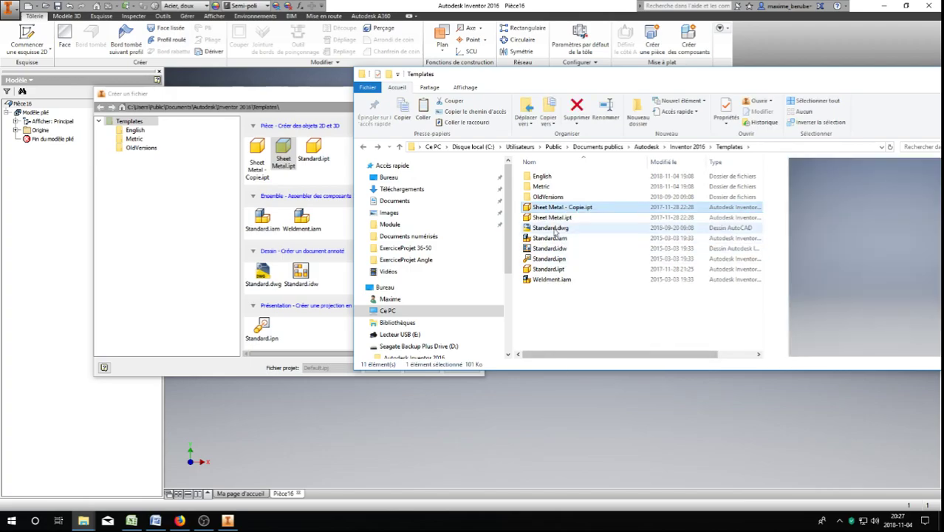
Step: Delete Sheet Metal - Copie.ipt from the Templates folder, leaving its name unedited
{"action": "left_click", "coordinate": [566, 208]}
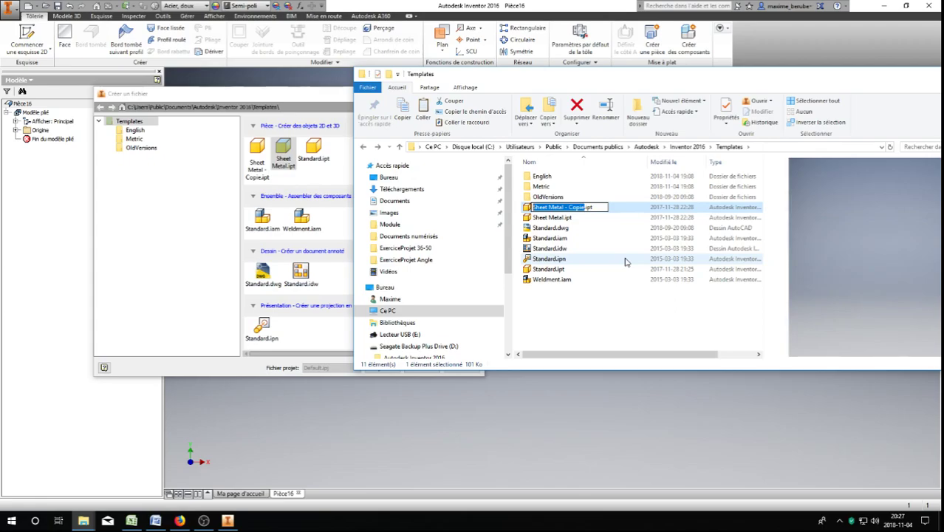
{"action": "key", "text": "Return"}
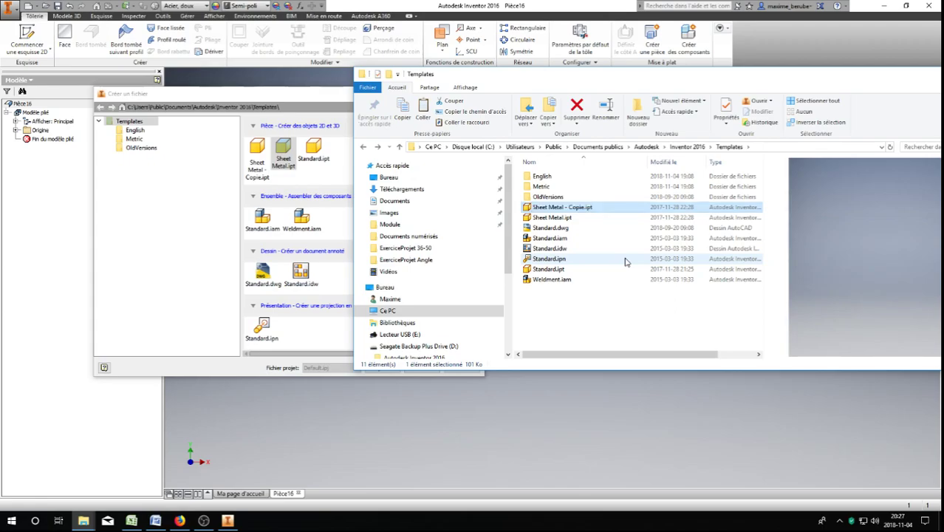
{"action": "right_click", "coordinate": [539, 210]}
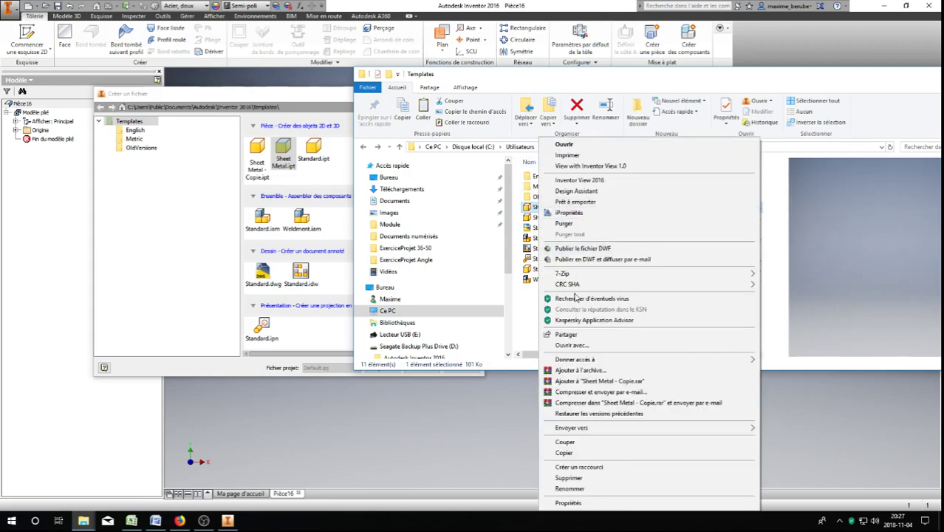
{"action": "left_click", "coordinate": [570, 479]}
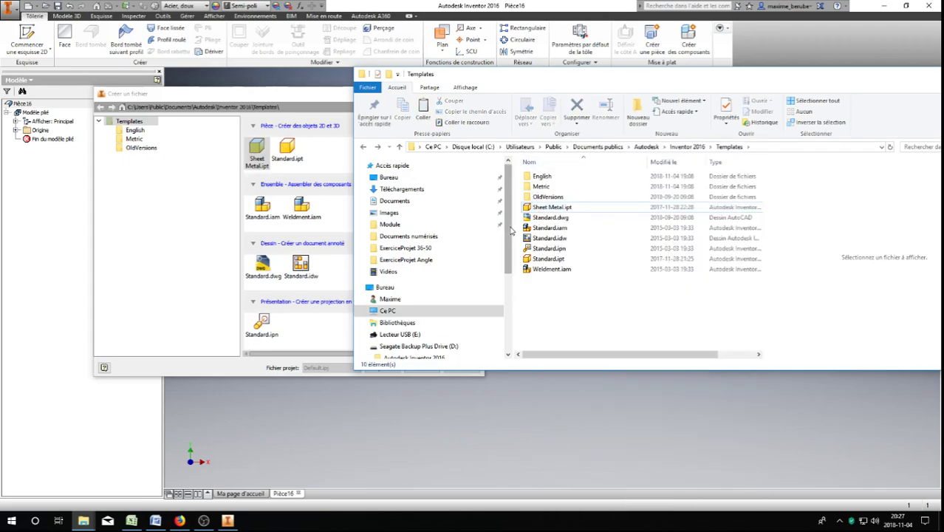
Step: Duplicate Sheet Metal (in).ipt within the English subfolder by copying and pasting it
{"action": "double_click", "coordinate": [542, 176]}
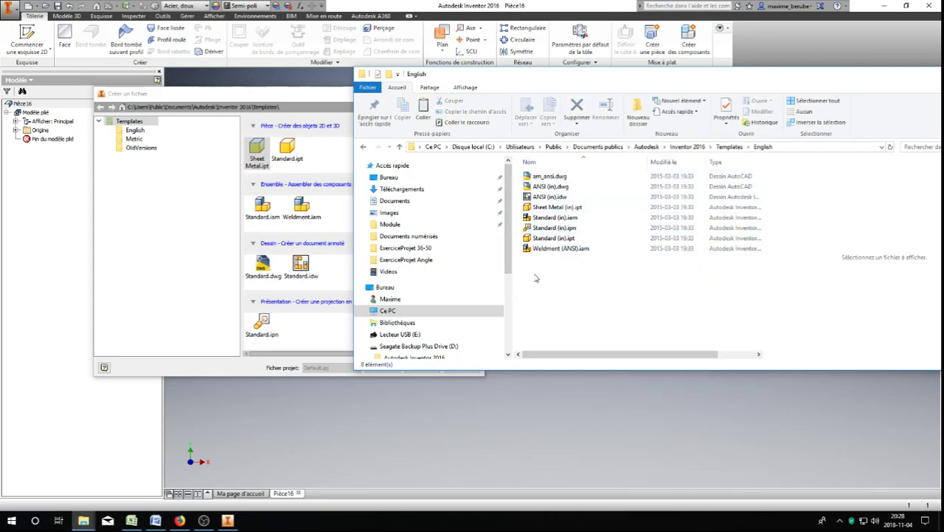
{"action": "left_click", "coordinate": [550, 209]}
{"action": "right_click", "coordinate": [550, 212]}
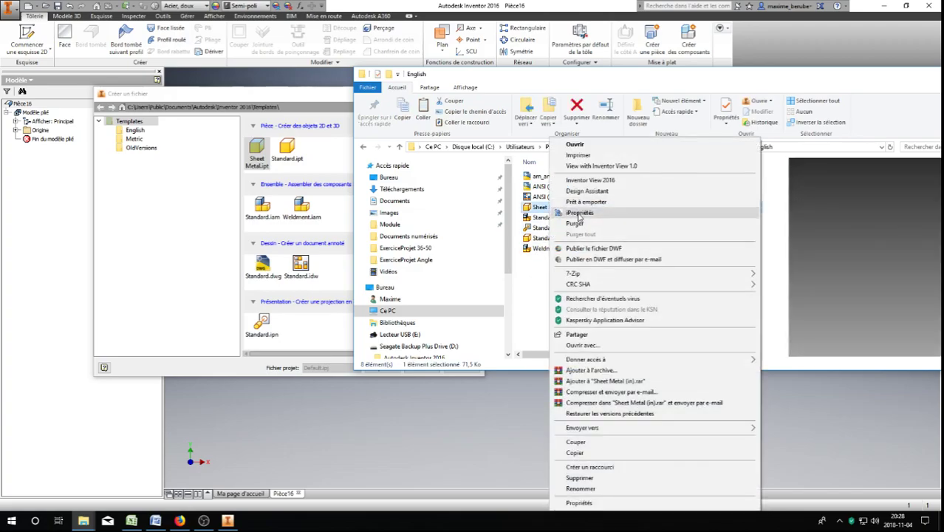
{"action": "left_click", "coordinate": [576, 453]}
{"action": "right_click", "coordinate": [542, 288]}
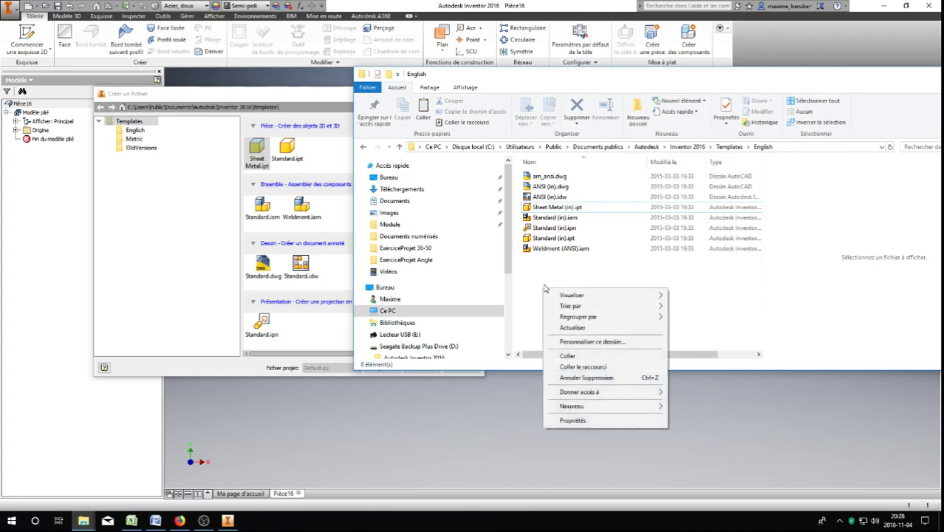
{"action": "left_click", "coordinate": [567, 356]}
Step: Rename the copied sheet metal template in the English folder as teste tuto4.ipt
{"action": "left_click", "coordinate": [553, 210]}
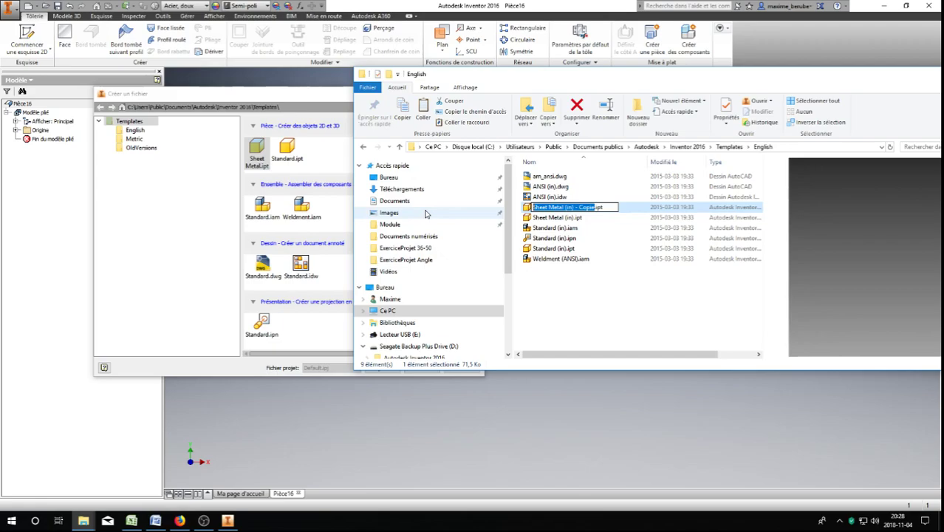
{"action": "type", "text": "teste"}
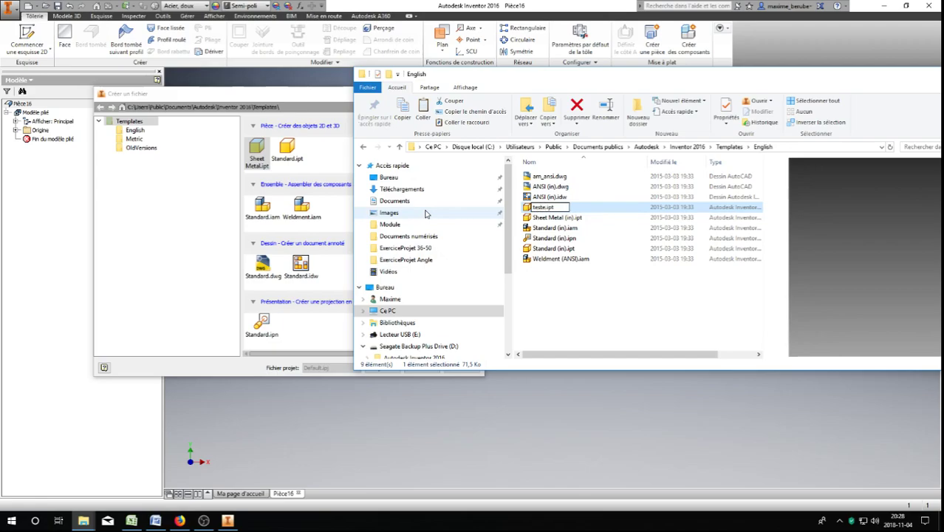
{"action": "type", "text": " tuto4"}
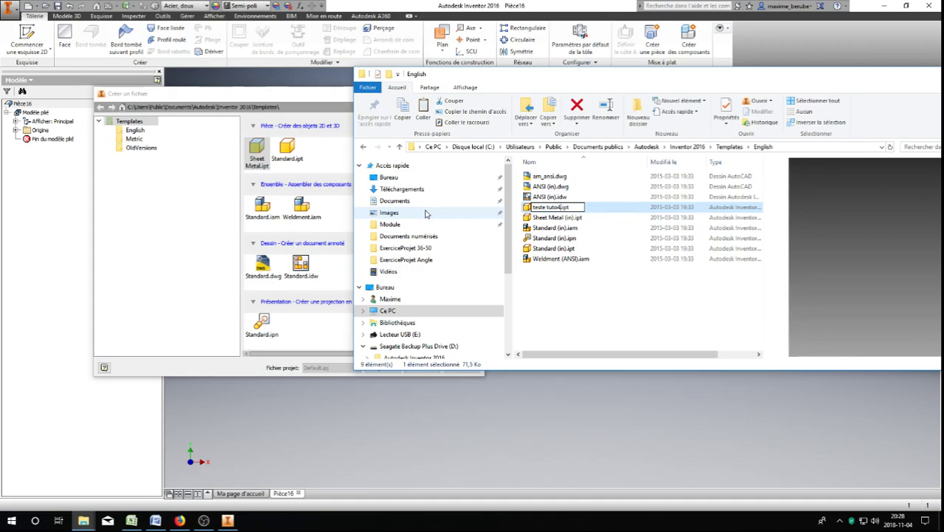
{"action": "left_click", "coordinate": [559, 292]}
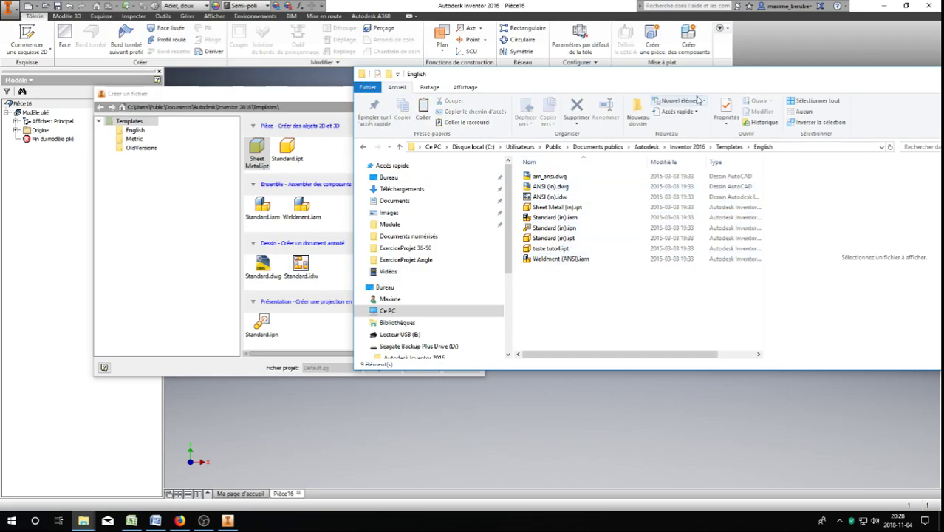
Step: Close the English folder window and Inventor's new-file dialog
{"action": "left_click_drag", "start_coordinate": [606, 77], "coordinate": [339, 92]}
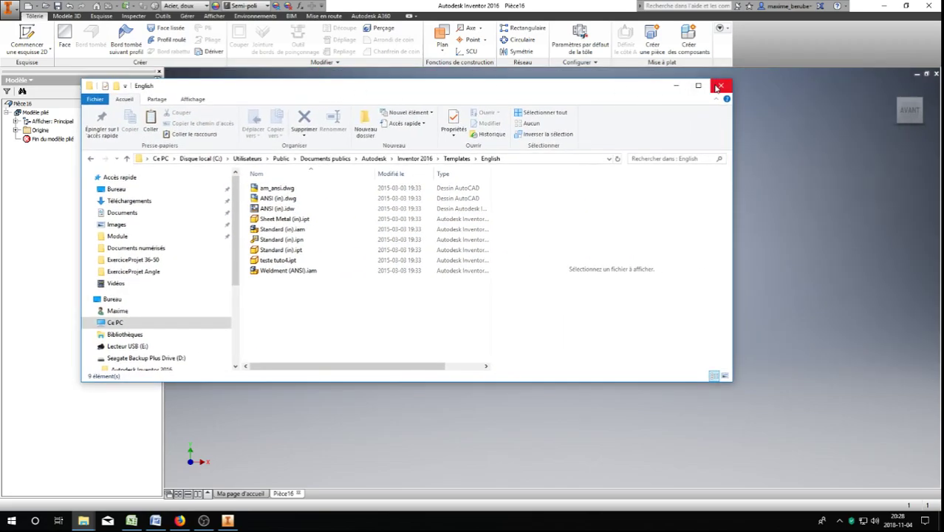
{"action": "left_click", "coordinate": [715, 88]}
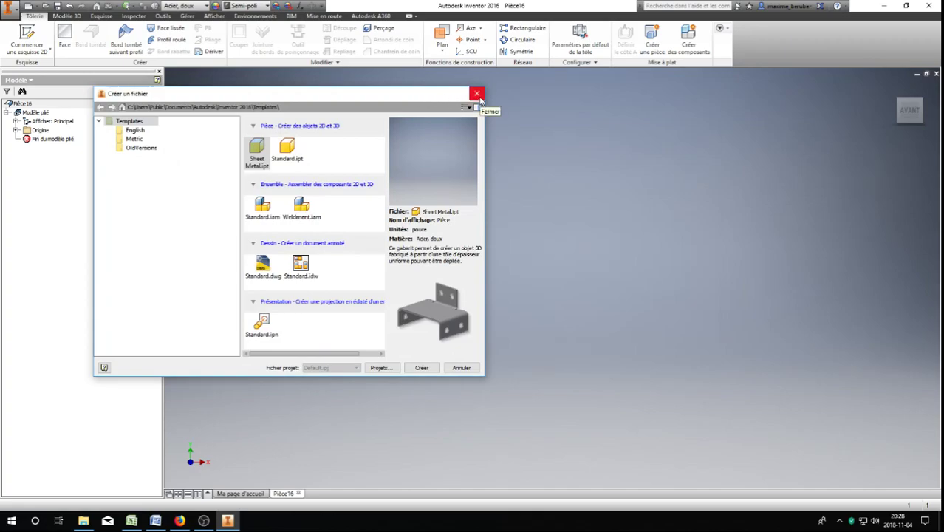
{"action": "left_click", "coordinate": [477, 94]}
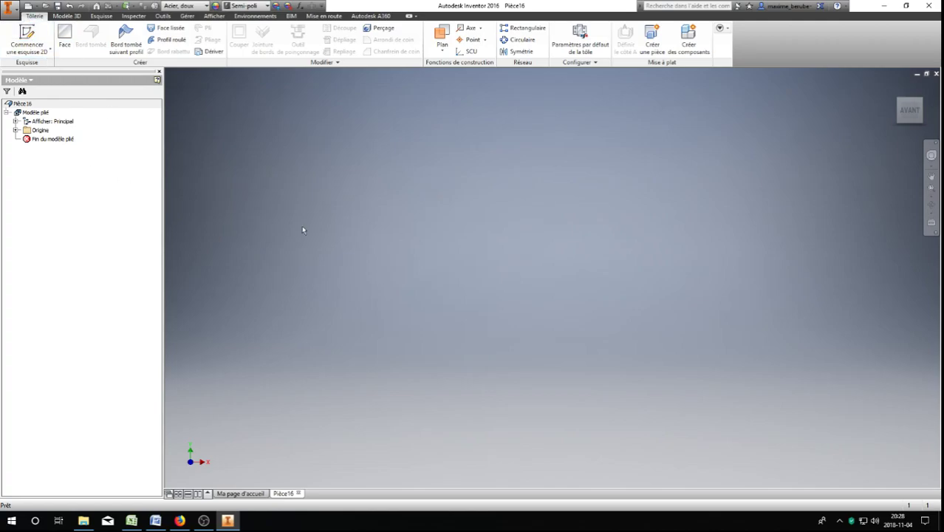
Step: Reopen the new-file dialog, check the teste tuto4.ipt template in the English category, and close the dialog
{"action": "left_click", "coordinate": [28, 5]}
{"action": "left_click", "coordinate": [134, 130]}
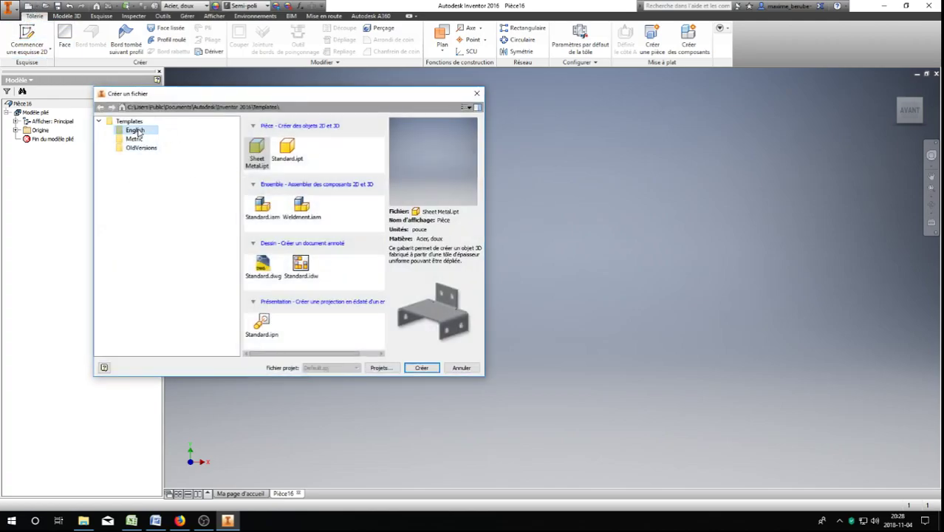
{"action": "left_click", "coordinate": [306, 156]}
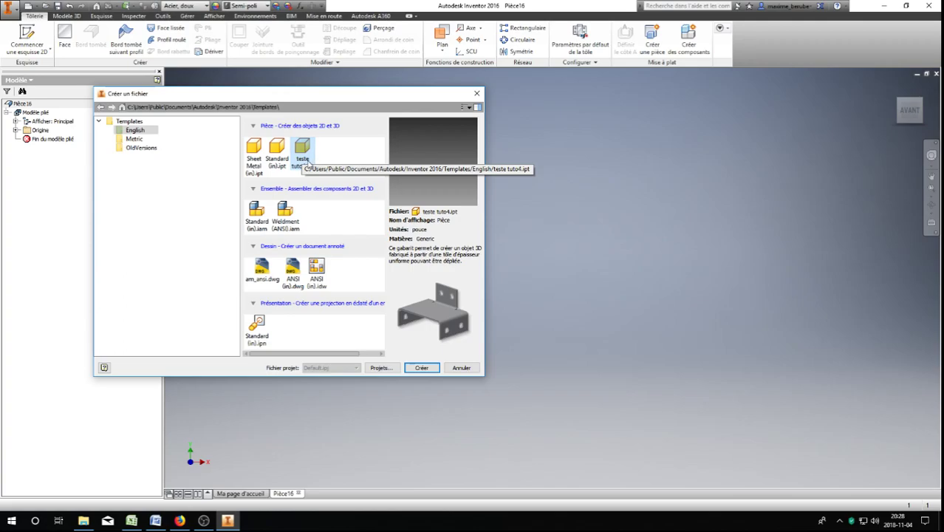
{"action": "left_click", "coordinate": [476, 93]}
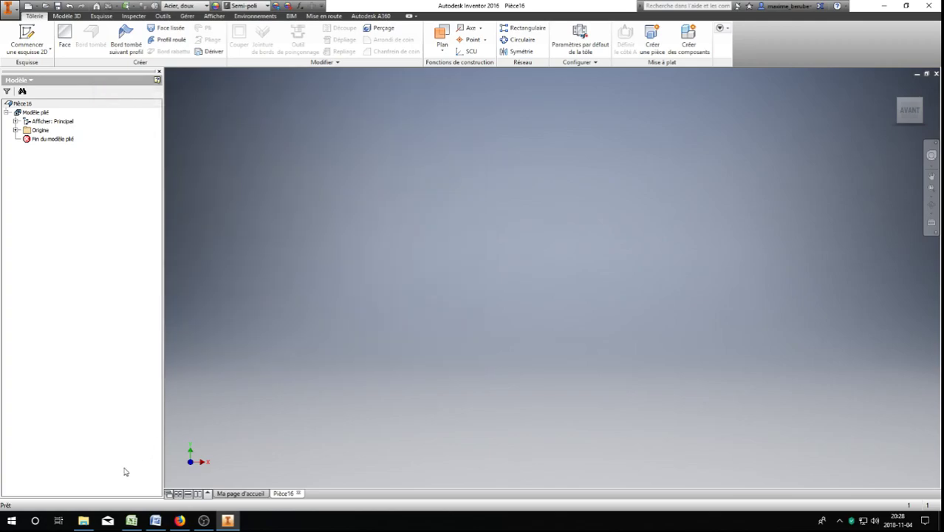
Step: Open a file explorer window and go to the root of the C: drive
{"action": "left_click", "coordinate": [24, 522]}
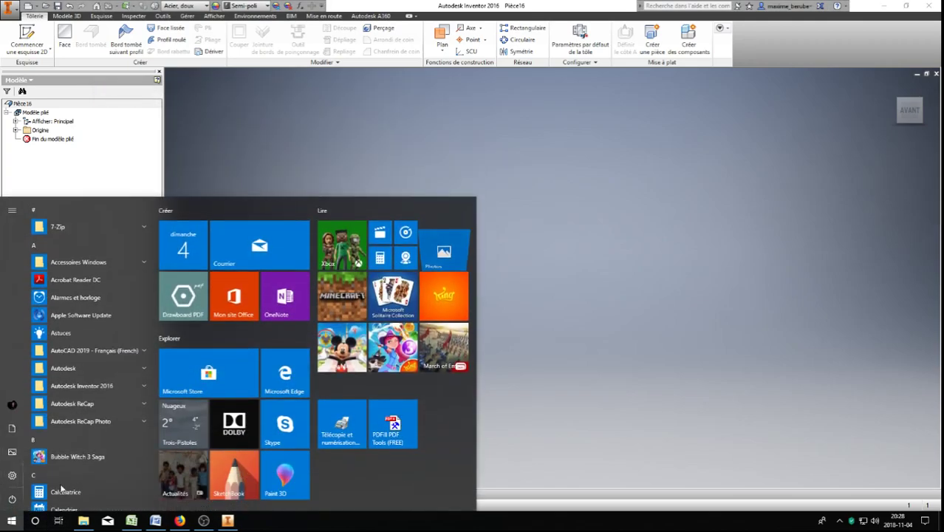
{"action": "left_click", "coordinate": [556, 351]}
{"action": "right_click", "coordinate": [83, 520]}
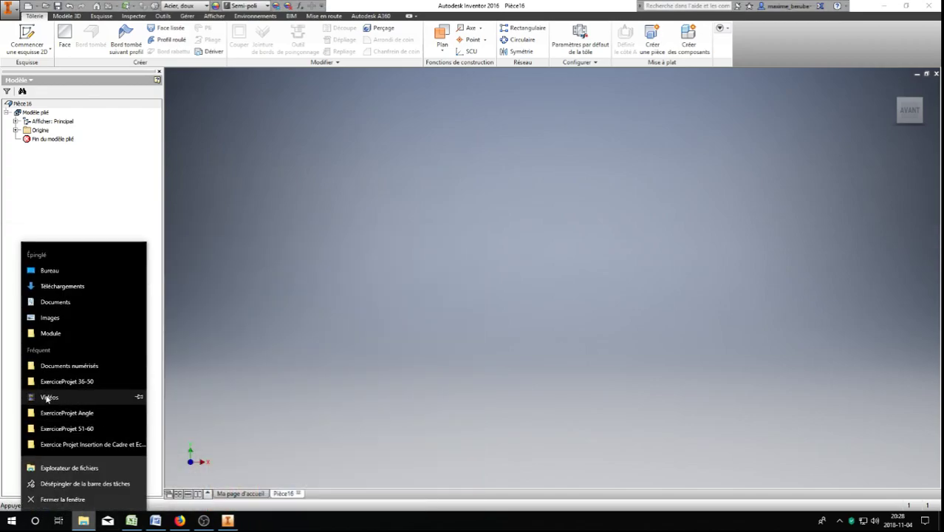
{"action": "left_click", "coordinate": [48, 333]}
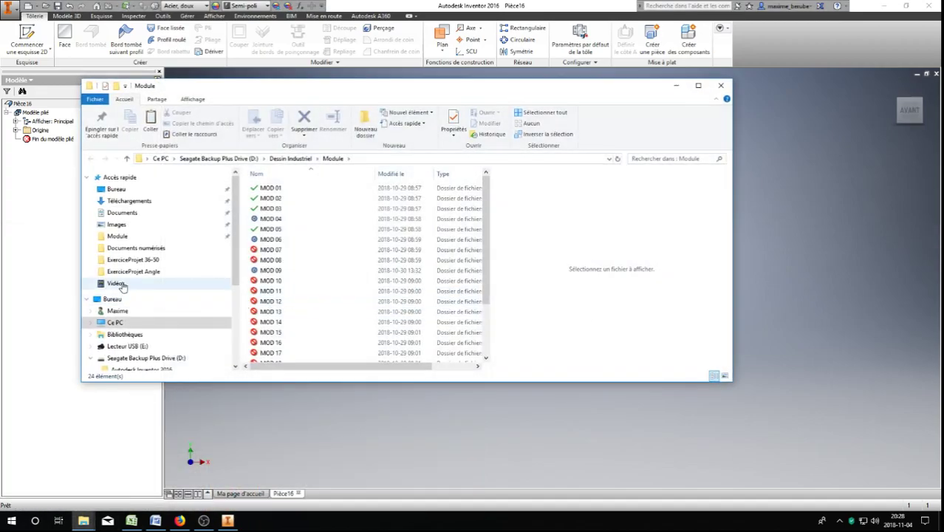
{"action": "scroll", "coordinate": [123, 348], "scroll_direction": "down", "scroll_amount": 2}
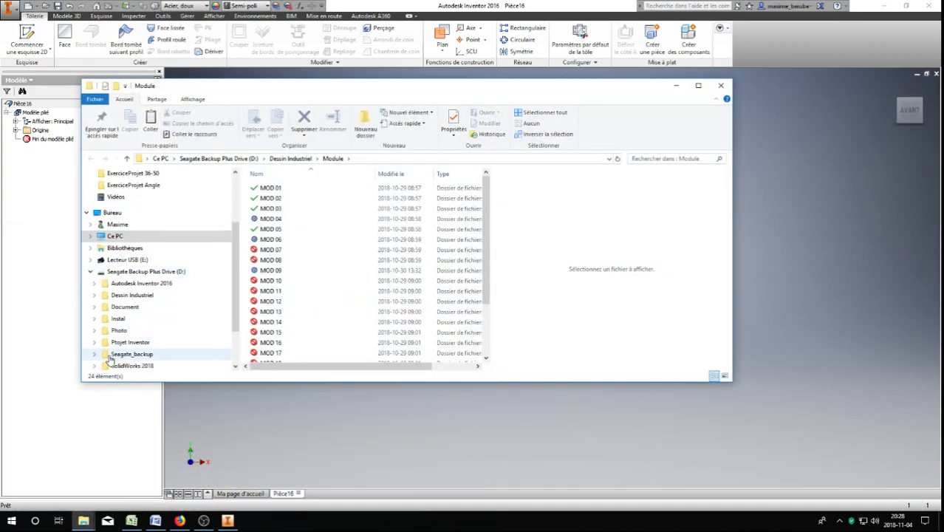
{"action": "left_click", "coordinate": [113, 248]}
{"action": "double_click", "coordinate": [310, 323]}
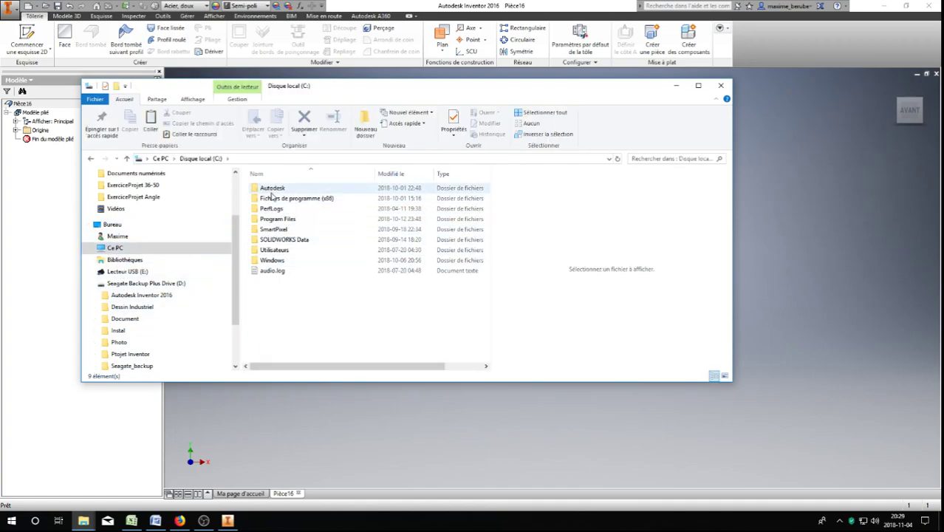
Step: Browse from the C: drive to the folder Utilisateurs\Public\Documents publics\Autodesk\Inventor 2016
{"action": "double_click", "coordinate": [274, 251]}
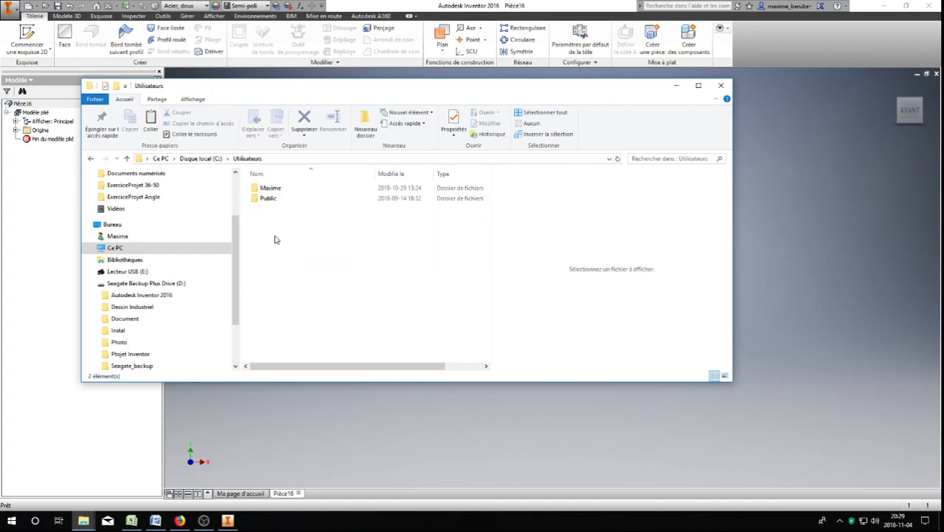
{"action": "double_click", "coordinate": [273, 189]}
{"action": "key", "text": "BackSpace"}
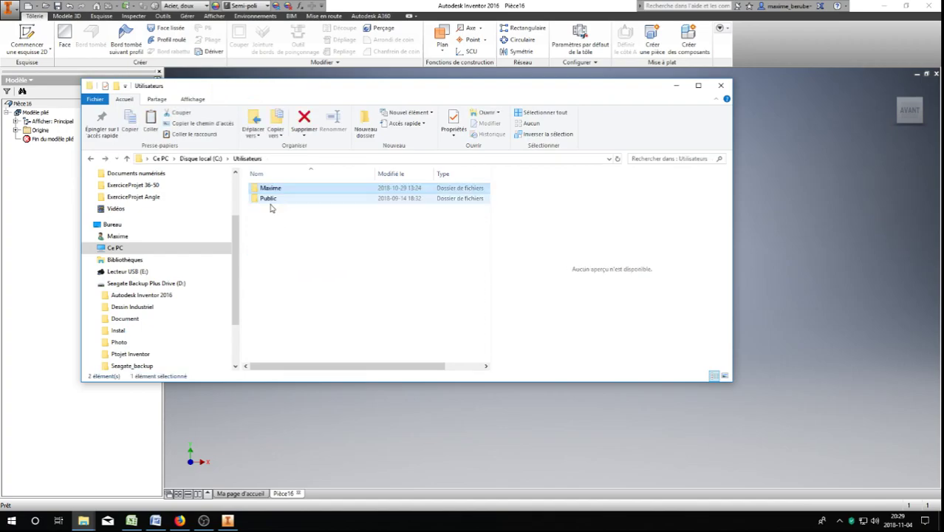
{"action": "double_click", "coordinate": [272, 197]}
{"action": "double_click", "coordinate": [277, 191]}
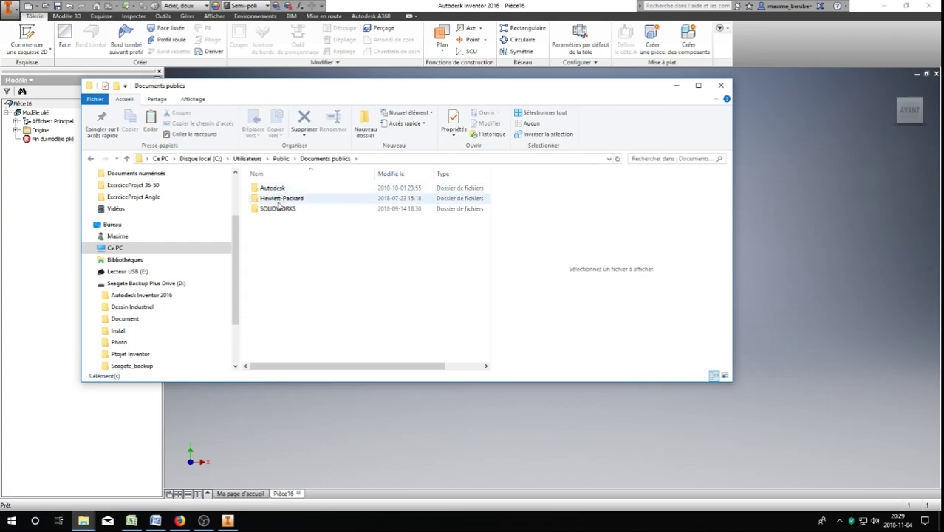
{"action": "double_click", "coordinate": [276, 189]}
{"action": "double_click", "coordinate": [279, 209]}
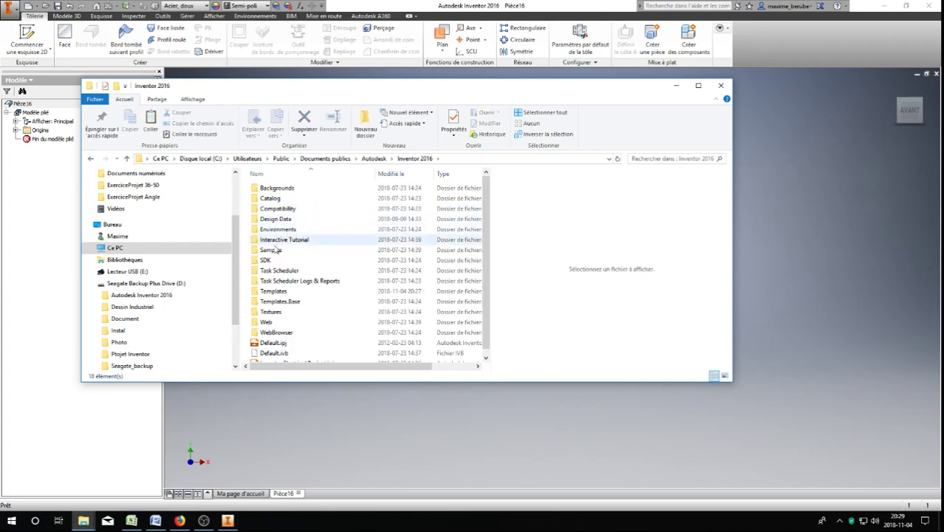
Step: Open the template teste tuto4.ipt from the Templates\English folder in Inventor
{"action": "double_click", "coordinate": [273, 292]}
{"action": "double_click", "coordinate": [269, 189]}
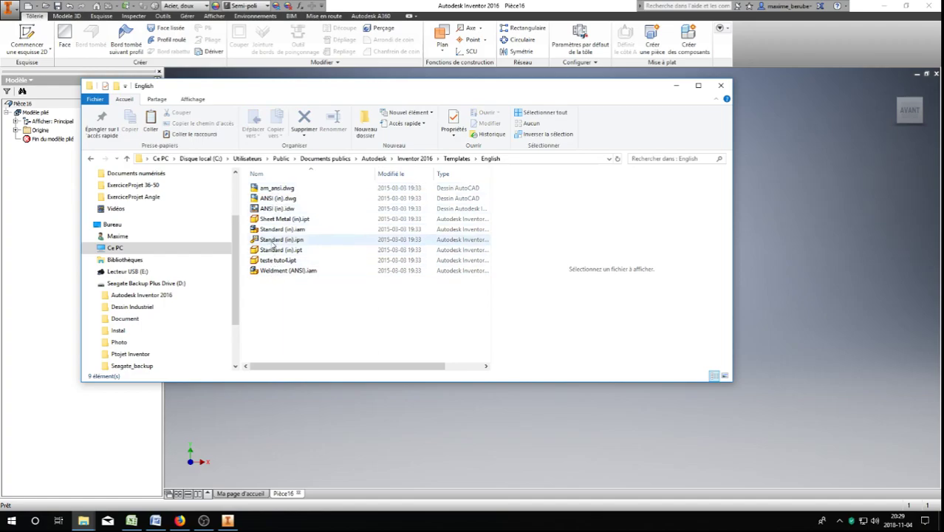
{"action": "left_click", "coordinate": [274, 261]}
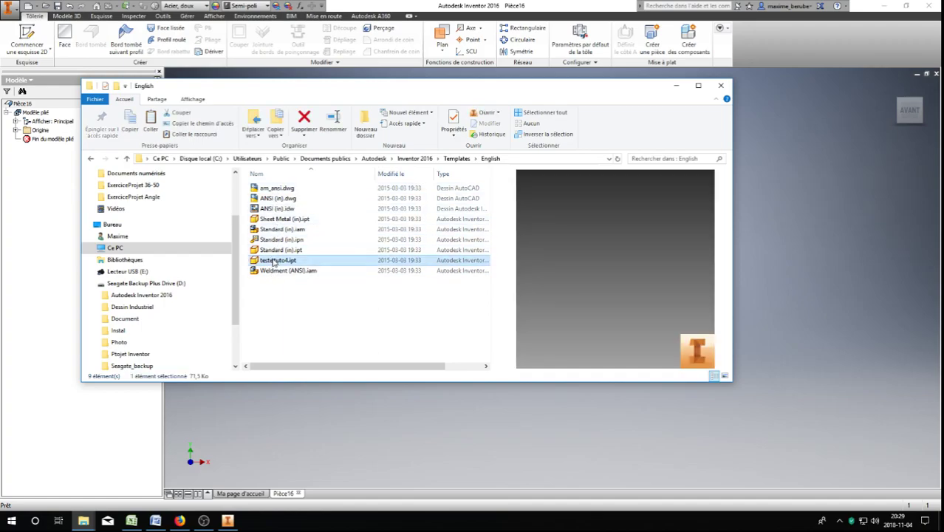
{"action": "double_click", "coordinate": [273, 262]}
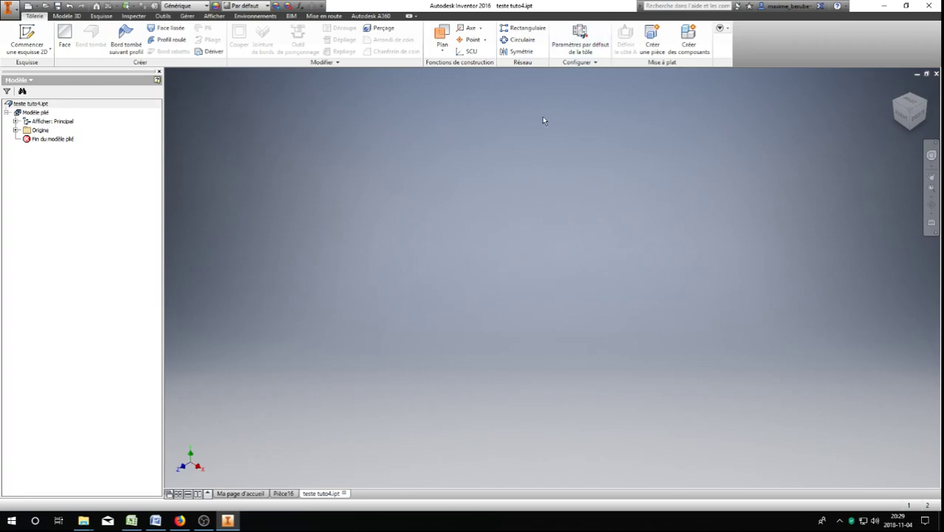
Step: Examine the template's default sheet metal settings for rule, thickness, material and unfold rule, and close them without changes
{"action": "left_click", "coordinate": [580, 41]}
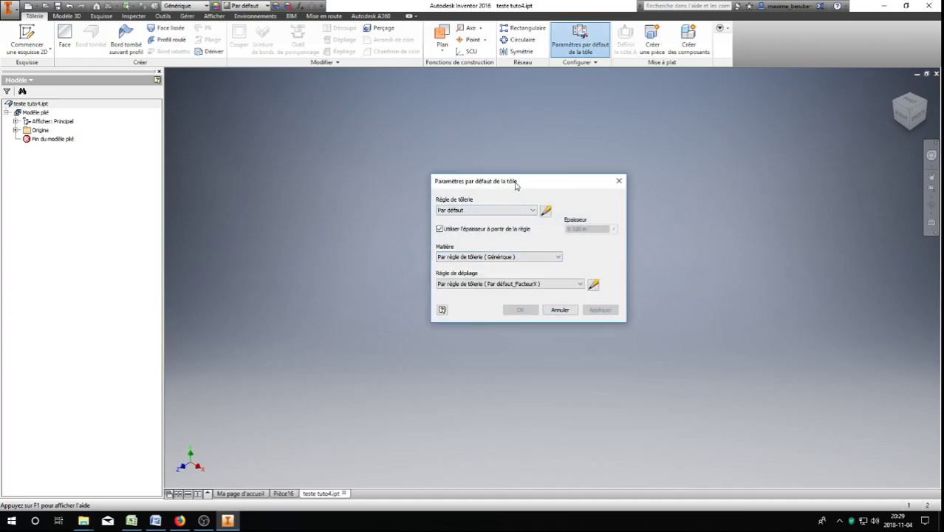
{"action": "left_click_drag", "start_coordinate": [509, 188], "coordinate": [549, 160]}
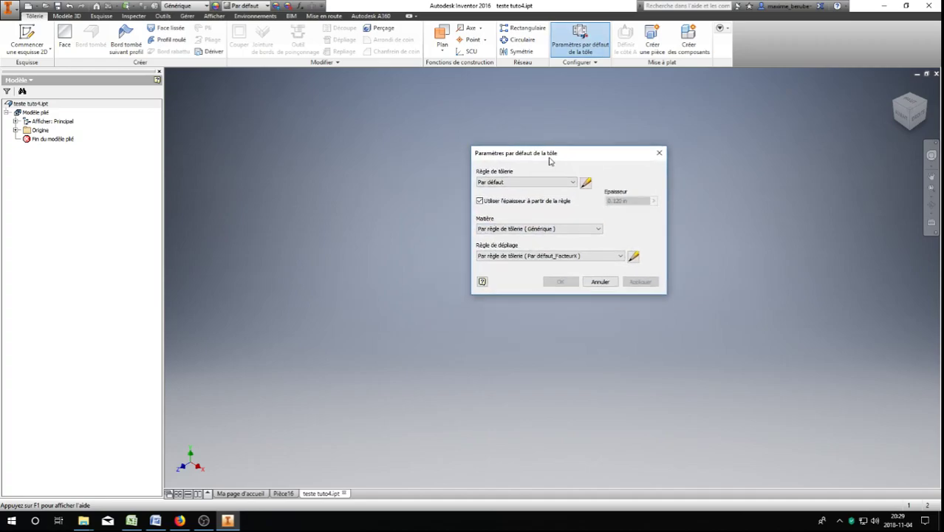
{"action": "left_click", "coordinate": [658, 154]}
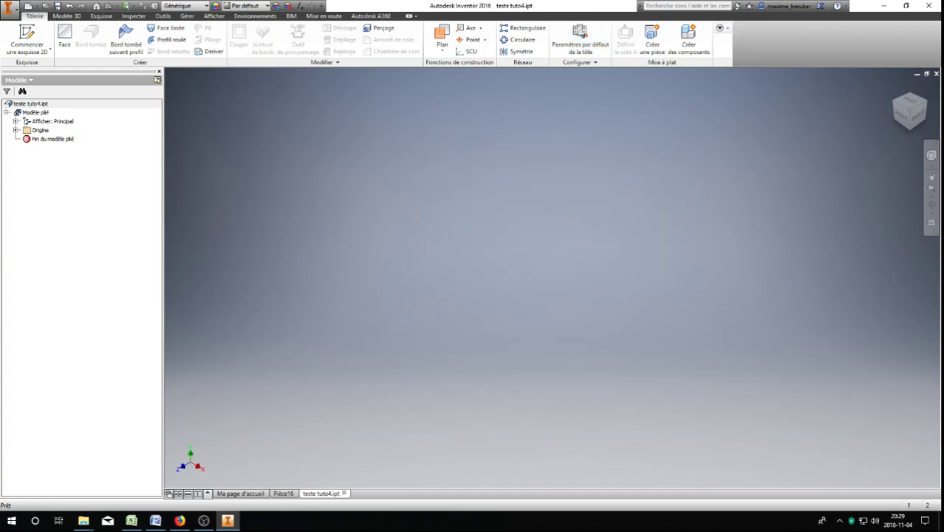
Step: Switch to the Word document Principes pliage.docx and examine the bending principle section with its punch and die illustration
{"action": "left_click_drag", "start_coordinate": [943, 104], "coordinate": [502, 0]}
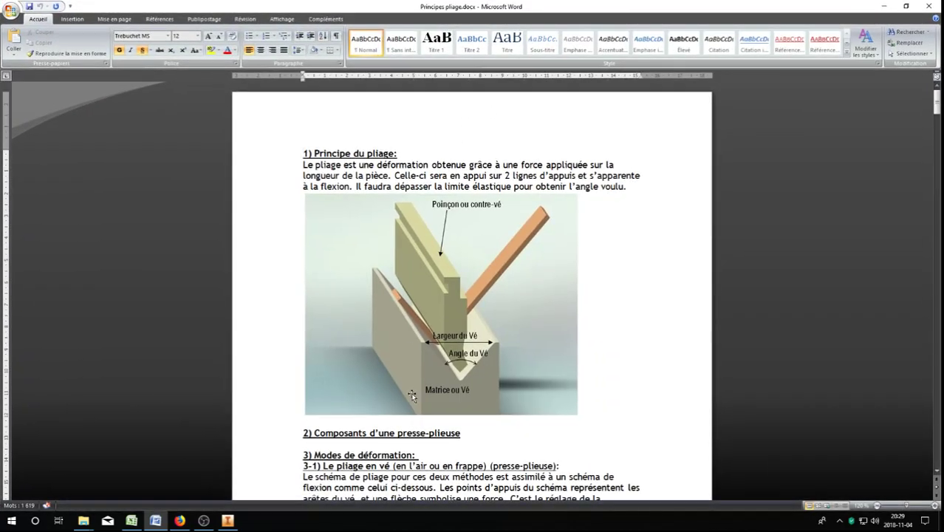
{"action": "scroll", "coordinate": [471, 332], "scroll_direction": "down", "scroll_amount": 2}
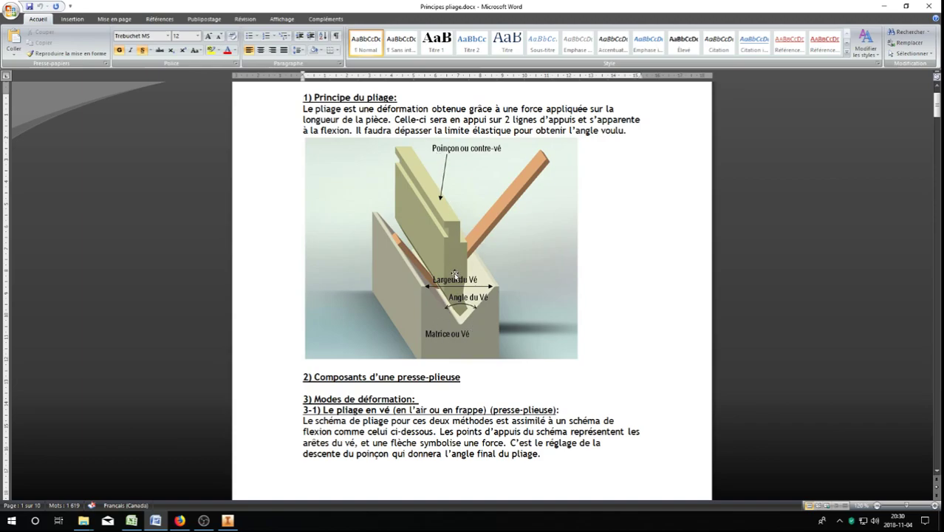
{"action": "scroll", "coordinate": [459, 316], "scroll_direction": "down", "scroll_amount": 2}
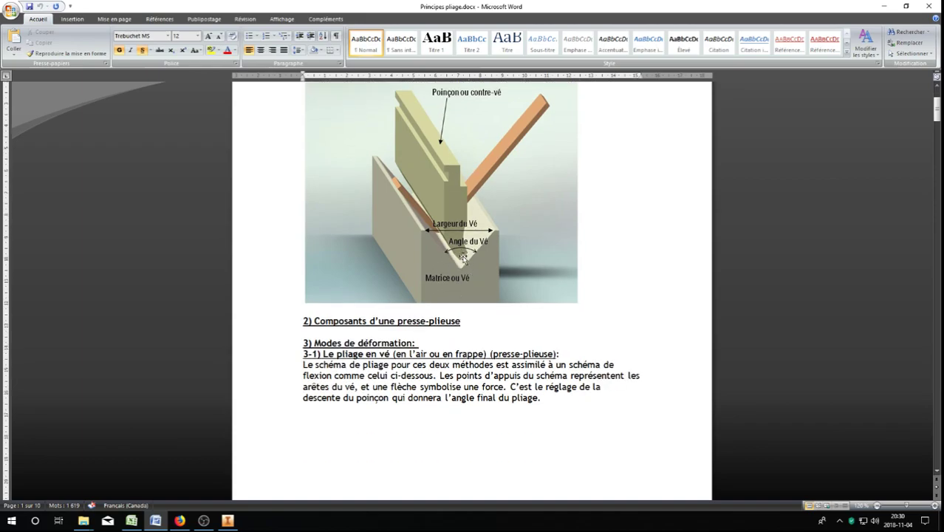
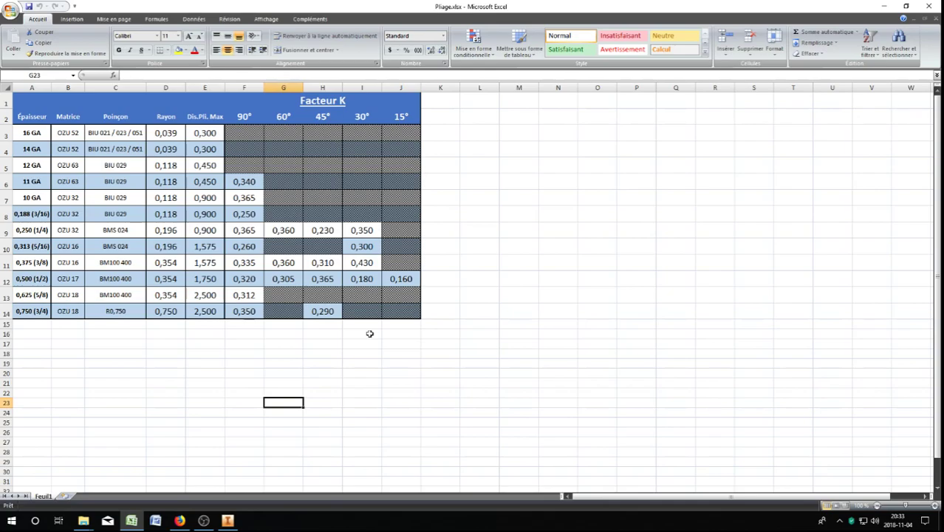
Step: Examine the Facteur K values in the workbook Pliage.xlsx for the 90°, 60°, 45° and 30° bend angles, especially for 1/4 thickness
{"action": "left_click", "coordinate": [388, 135]}
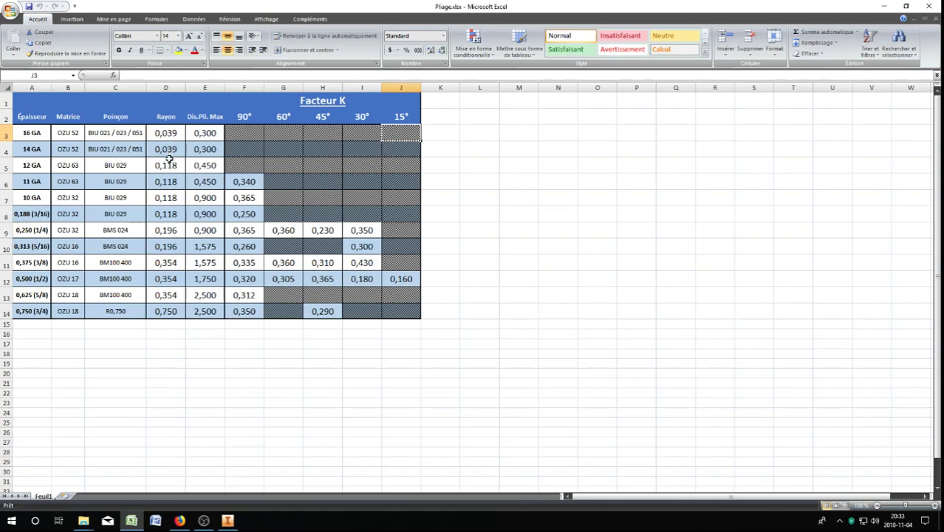
{"action": "left_click", "coordinate": [284, 118]}
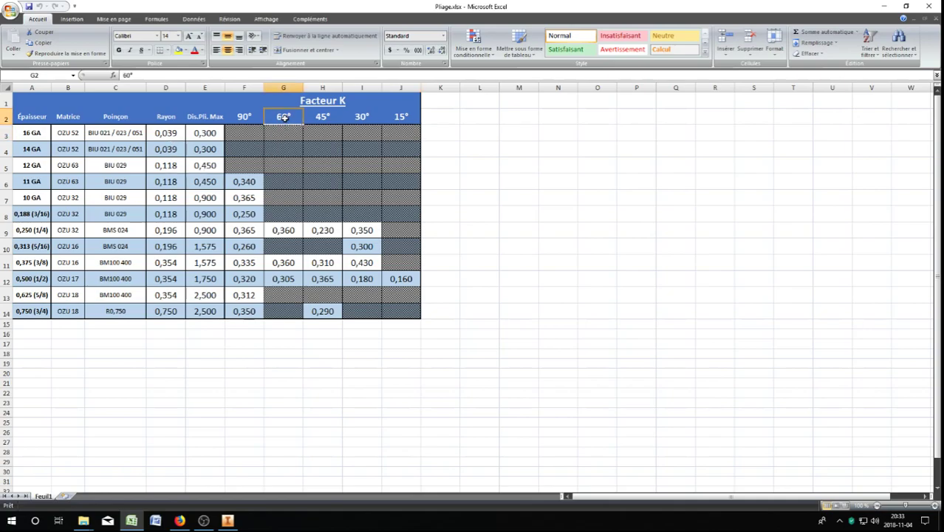
{"action": "left_click", "coordinate": [285, 231]}
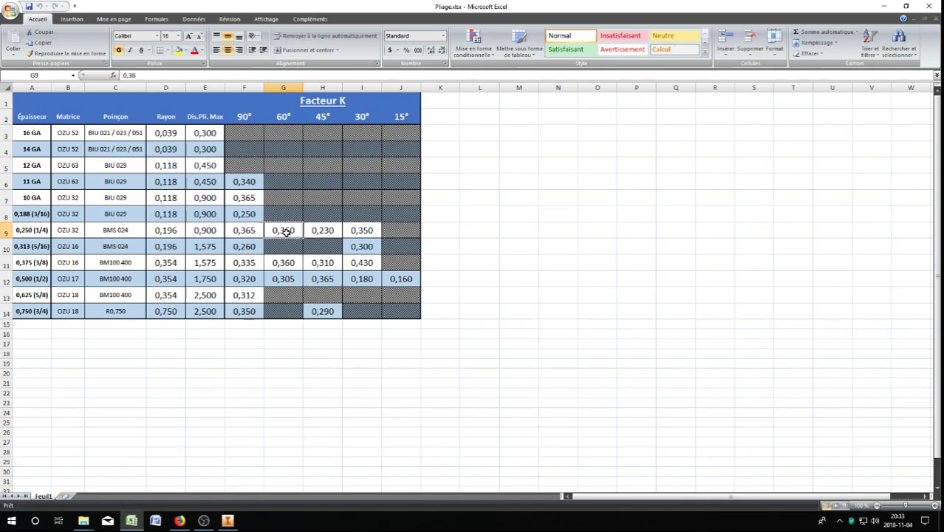
{"action": "left_click", "coordinate": [286, 116]}
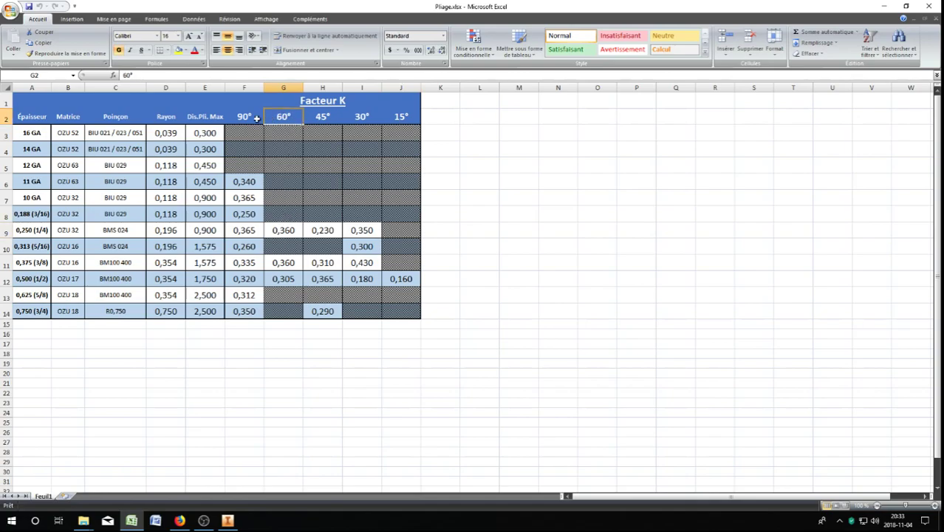
{"action": "left_click", "coordinate": [249, 117]}
{"action": "left_click", "coordinate": [281, 115]}
{"action": "left_click", "coordinate": [241, 115]}
{"action": "left_click", "coordinate": [275, 115]}
{"action": "left_click", "coordinate": [285, 227]}
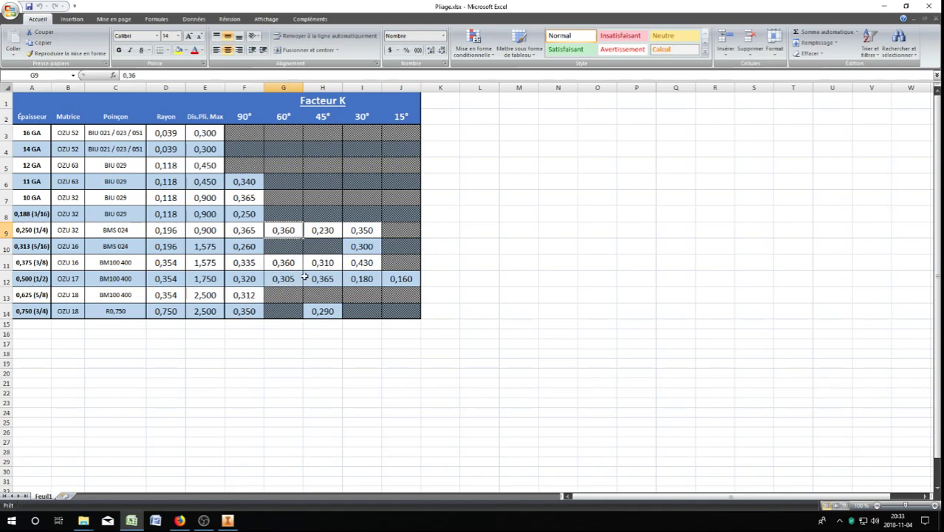
{"action": "left_click", "coordinate": [323, 118]}
{"action": "left_click", "coordinate": [292, 117]}
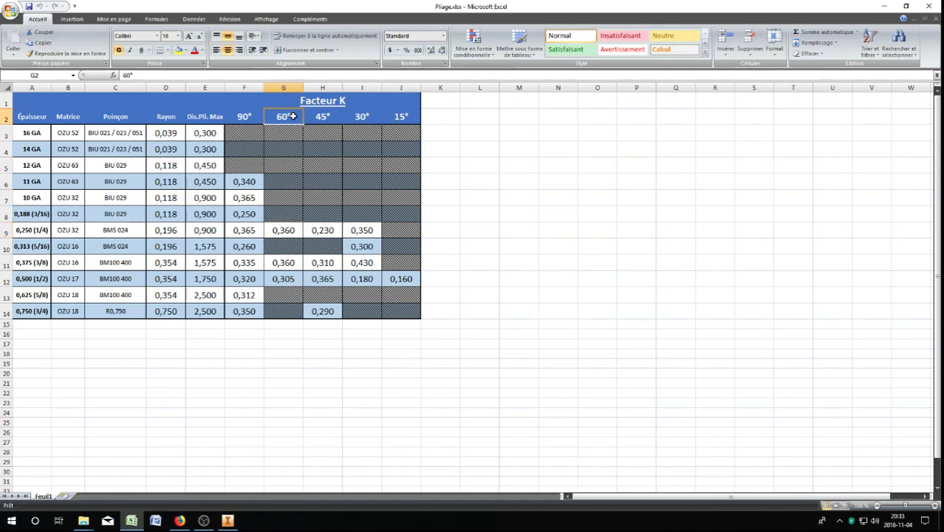
{"action": "left_click", "coordinate": [322, 117]}
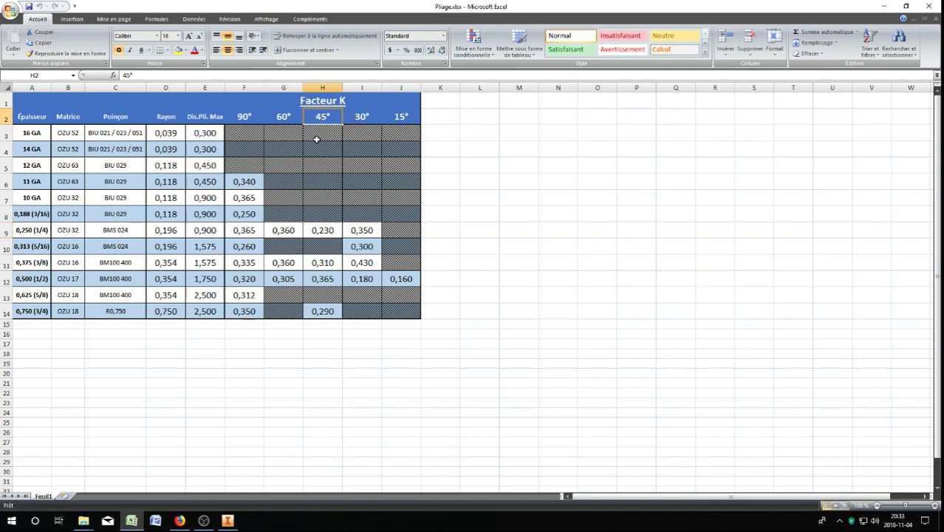
{"action": "left_click", "coordinate": [331, 228]}
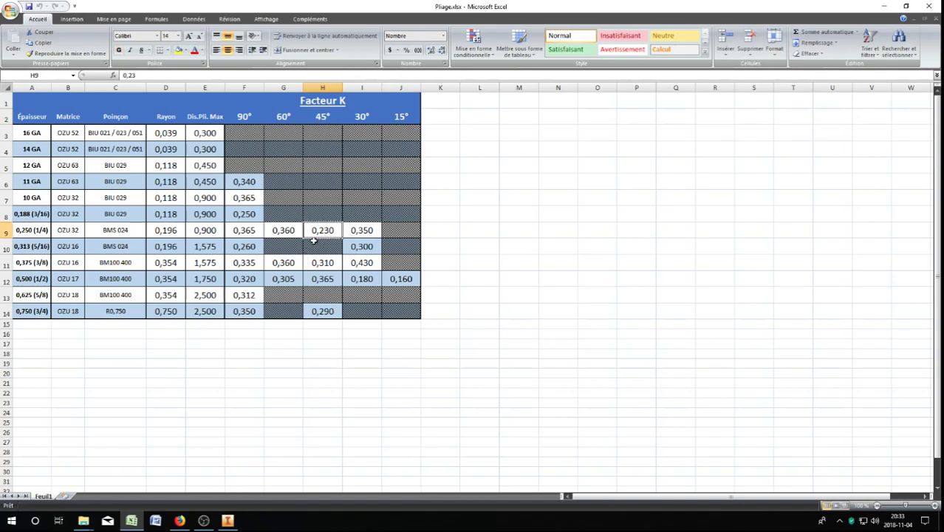
{"action": "left_click", "coordinate": [363, 229]}
Step: Examine the Poinçon, Matrice, Rayon and Épaisseur columns of the bending table and the complete row for 0,250 (1/4) thickness
{"action": "left_click", "coordinate": [115, 117]}
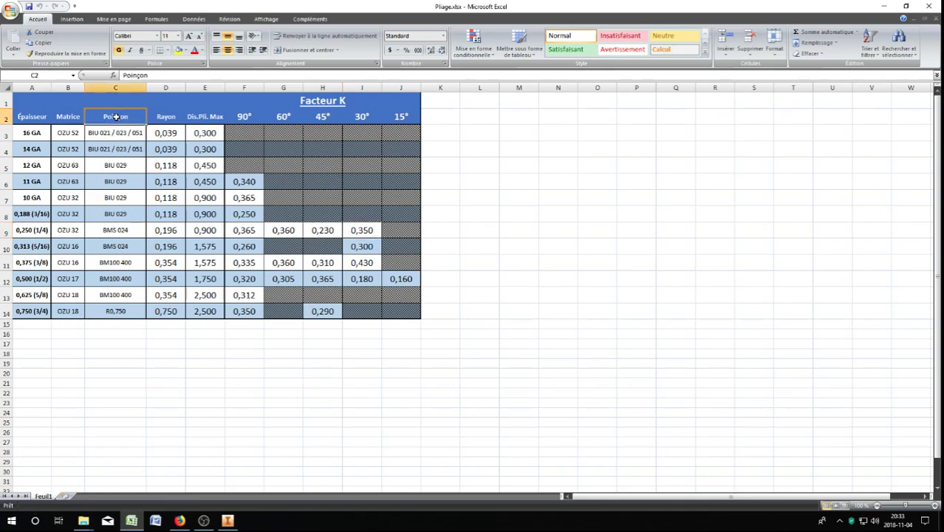
{"action": "left_click_drag", "start_coordinate": [116, 119], "coordinate": [106, 310]}
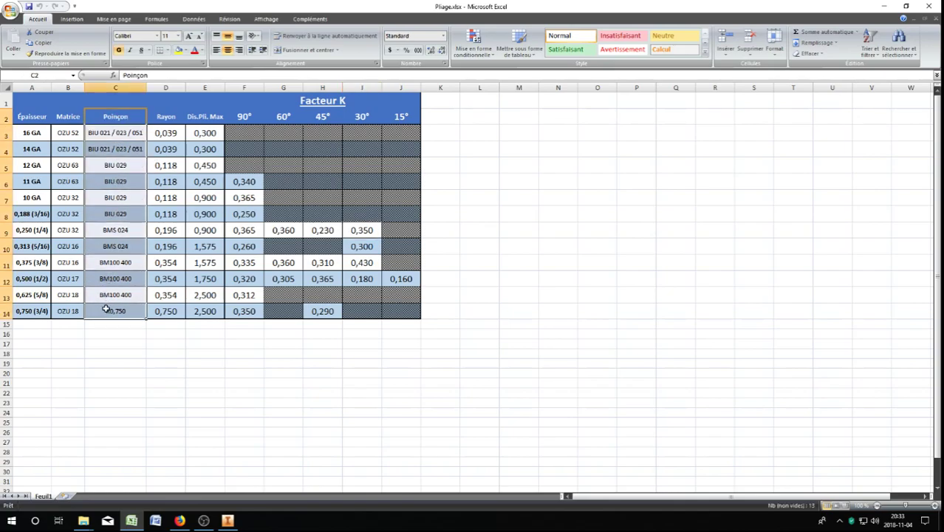
{"action": "left_click_drag", "start_coordinate": [68, 115], "coordinate": [88, 310]}
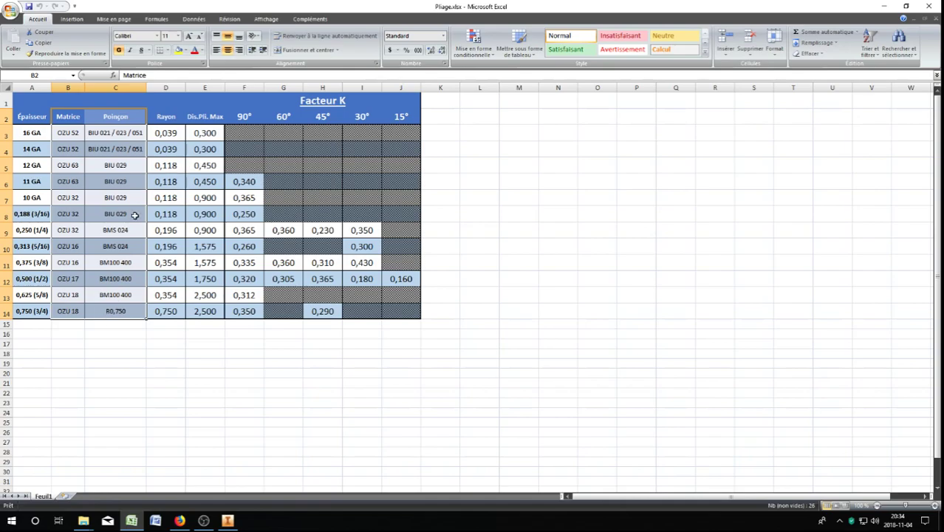
{"action": "left_click", "coordinate": [164, 244]}
{"action": "left_click_drag", "start_coordinate": [166, 115], "coordinate": [164, 310]}
{"action": "left_click", "coordinate": [167, 177]}
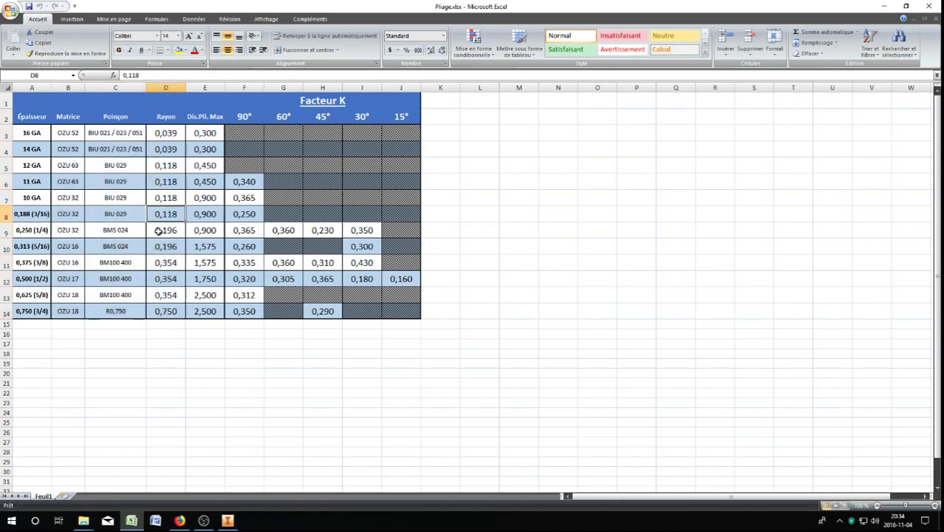
{"action": "left_click", "coordinate": [158, 244]}
{"action": "left_click", "coordinate": [98, 230]}
{"action": "left_click_drag", "start_coordinate": [98, 231], "coordinate": [73, 232]}
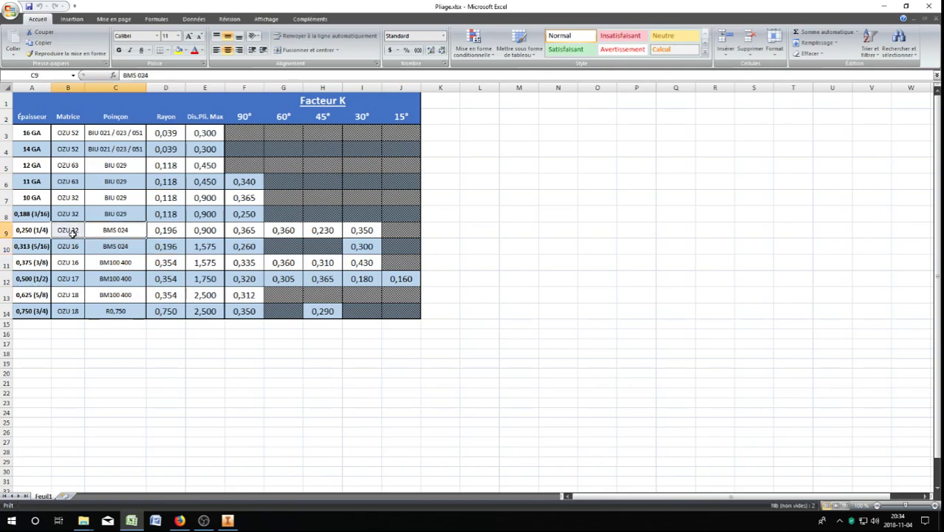
{"action": "left_click", "coordinate": [36, 233]}
{"action": "left_click_drag", "start_coordinate": [31, 134], "coordinate": [46, 317]}
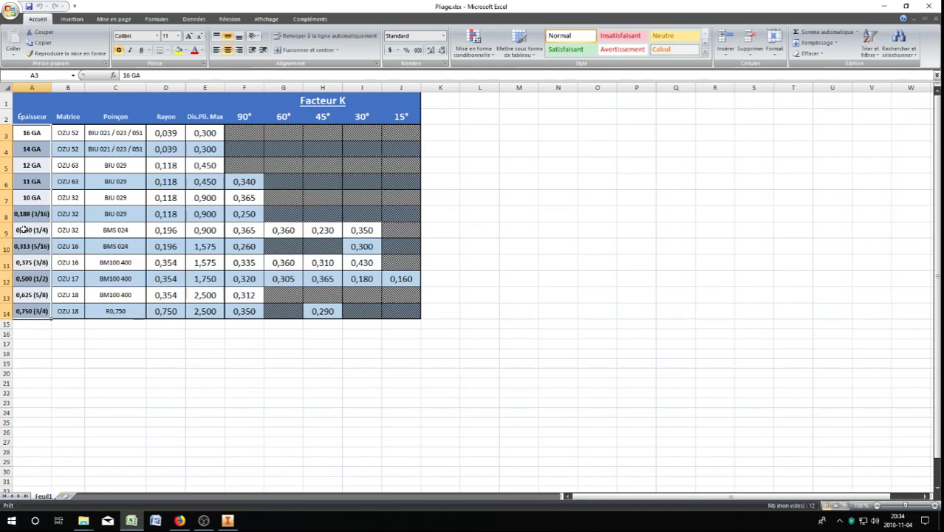
{"action": "left_click_drag", "start_coordinate": [22, 230], "coordinate": [402, 230]}
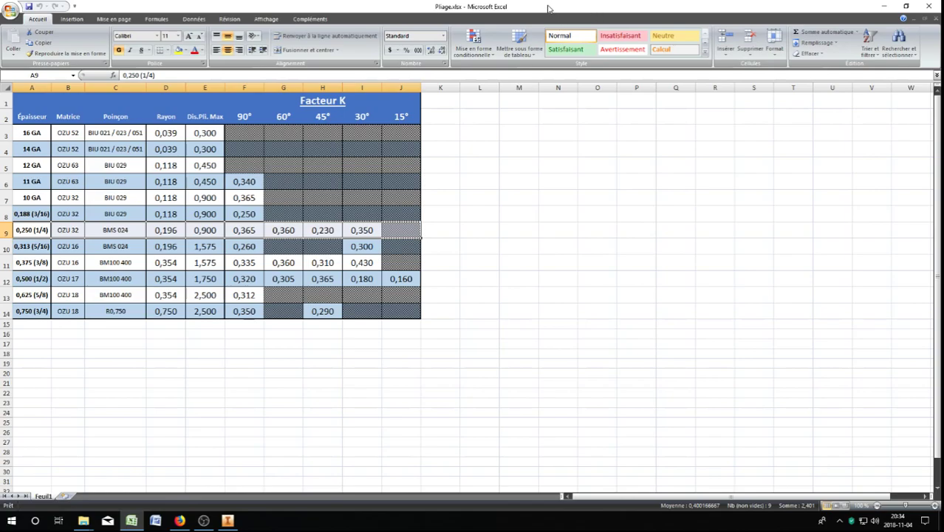
{"action": "left_click", "coordinate": [465, 196]}
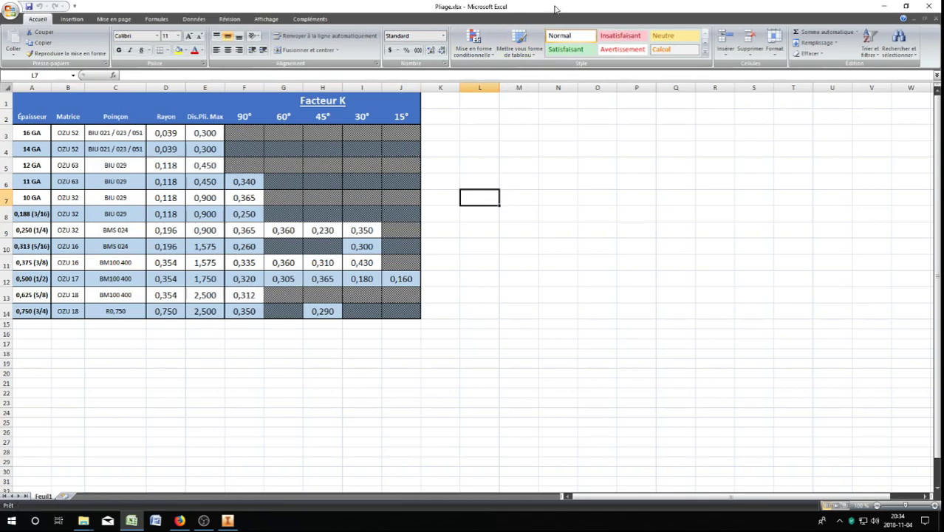
Step: Switch to Inventor and create a sheet metal rule named "1/4 0.0250" in teste tuto4.ipt, based on the rule Par défaut
{"action": "left_click", "coordinate": [905, 6]}
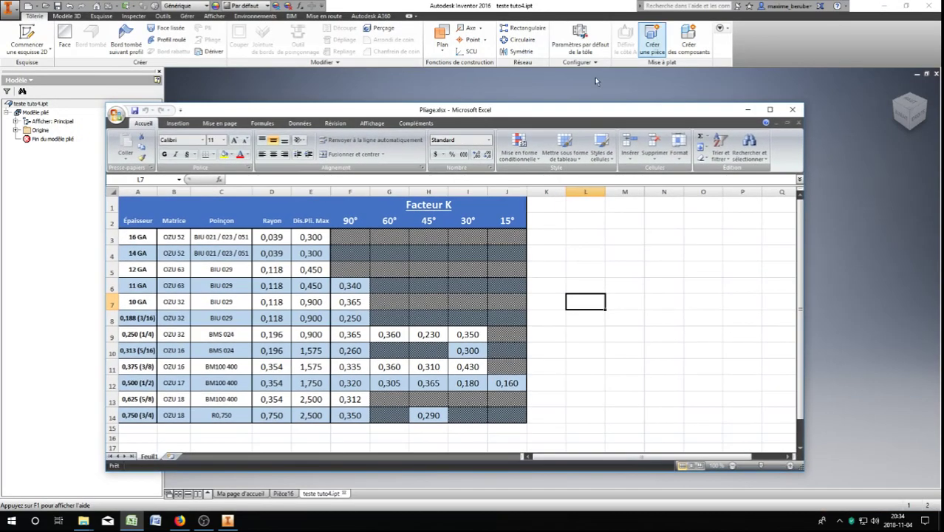
{"action": "left_click", "coordinate": [754, 111]}
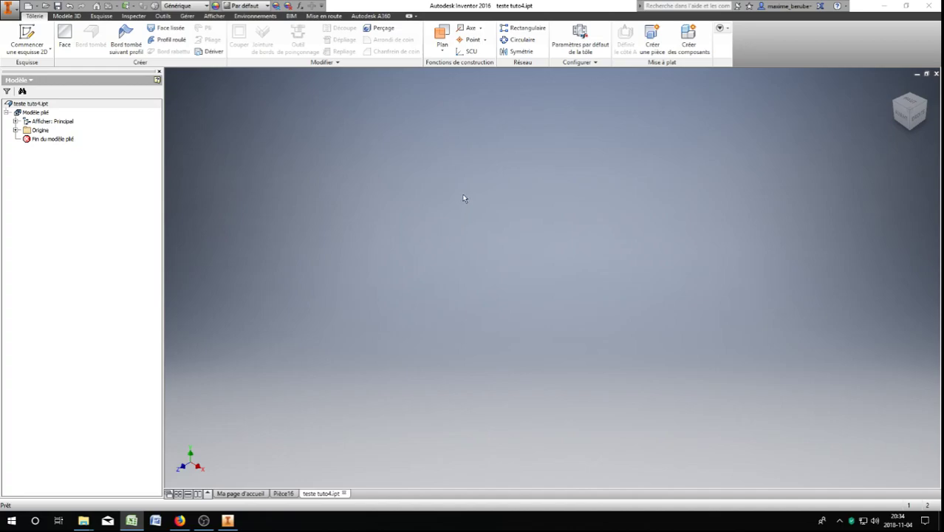
{"action": "left_click", "coordinate": [589, 49]}
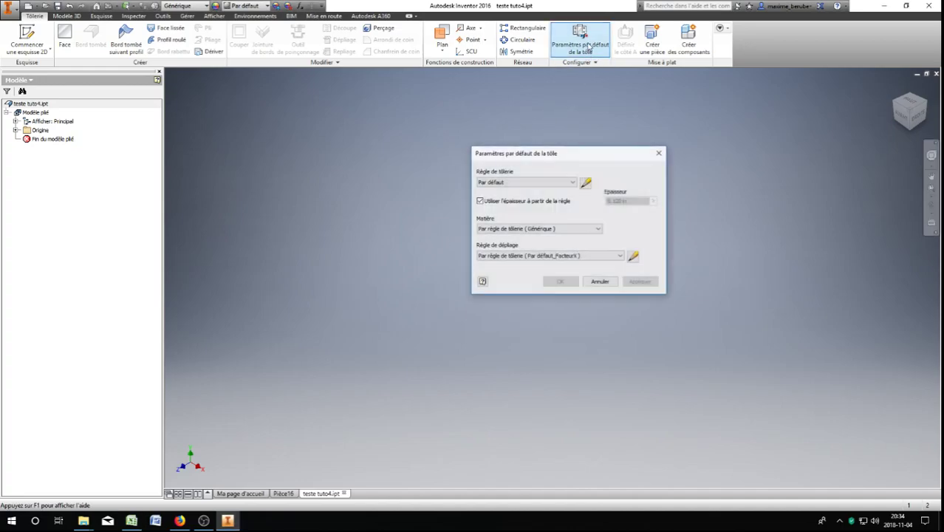
{"action": "left_click", "coordinate": [584, 183]}
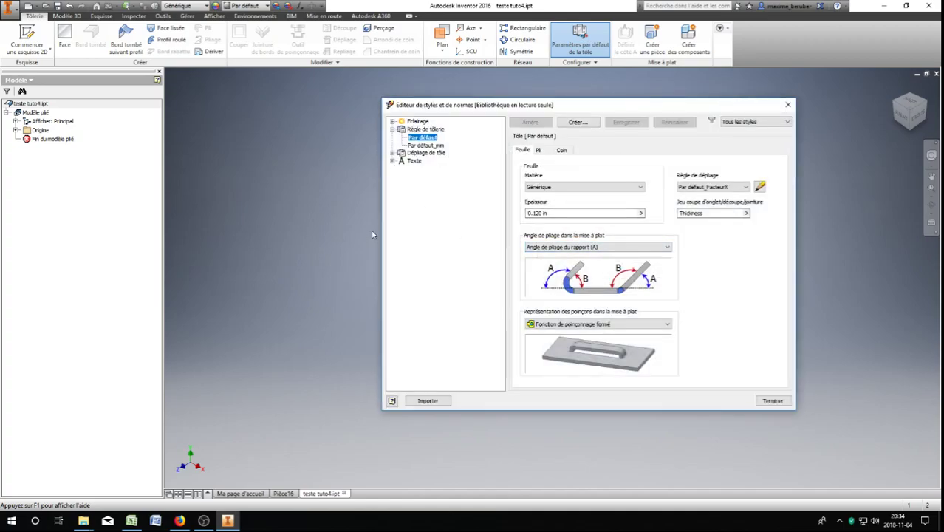
{"action": "left_click", "coordinate": [569, 123]}
{"action": "left_click_drag", "start_coordinate": [239, 83], "coordinate": [448, 197]}
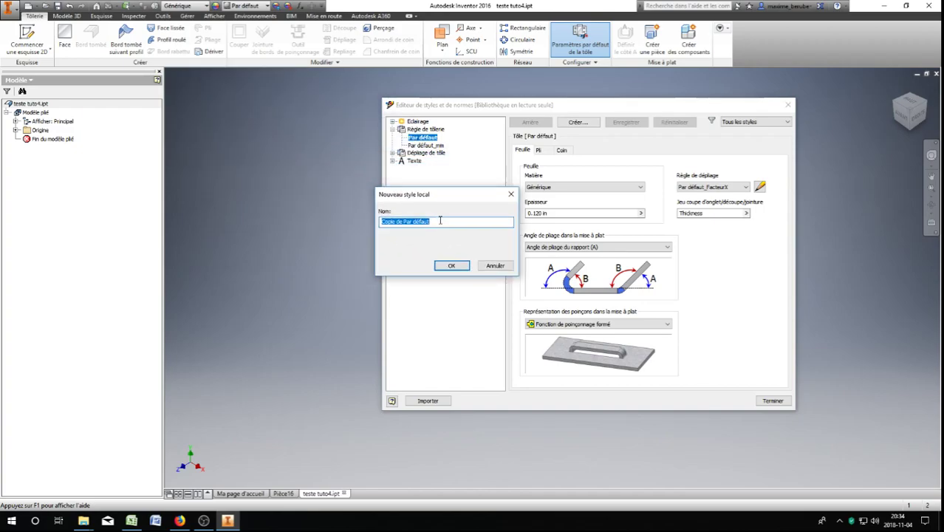
{"action": "type", "text": "1/4  0.0250"}
{"action": "left_click", "coordinate": [459, 266]}
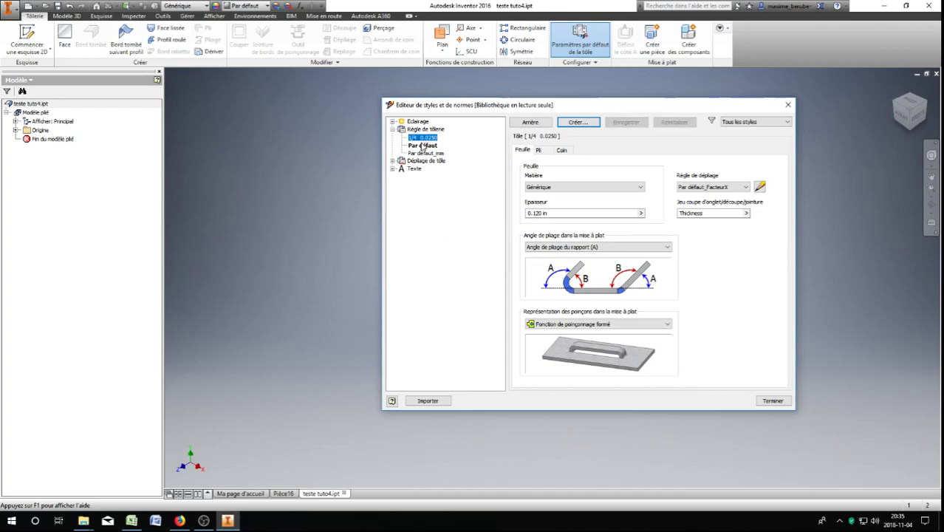
Step: Try to set the new rule's material to Acier, doux and its thickness to 0.2, and leave the sheet metal defaults
{"action": "left_click", "coordinate": [534, 186]}
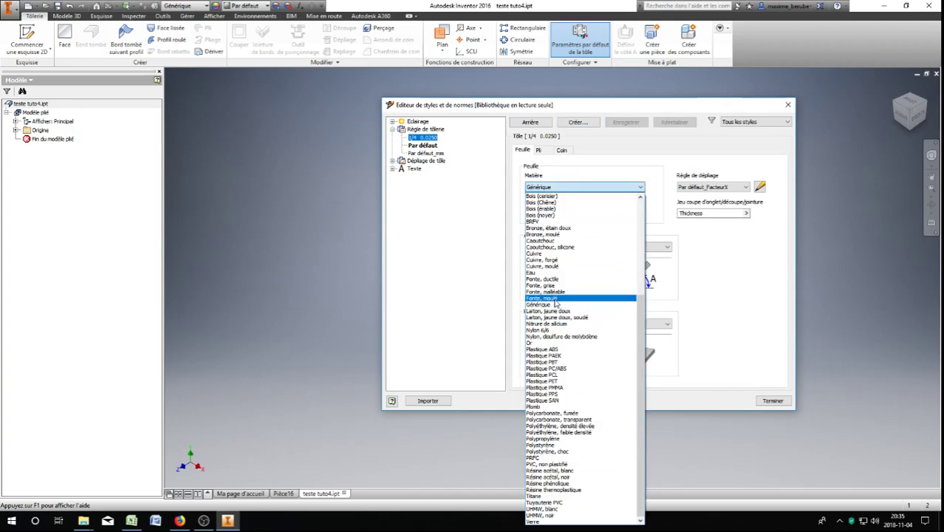
{"action": "scroll", "coordinate": [555, 303], "scroll_direction": "up", "scroll_amount": 7}
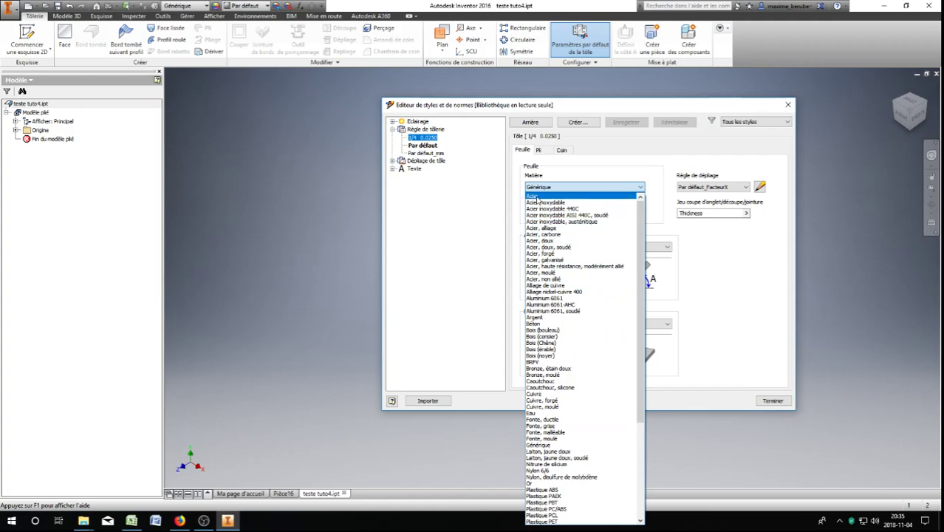
{"action": "left_click", "coordinate": [543, 240]}
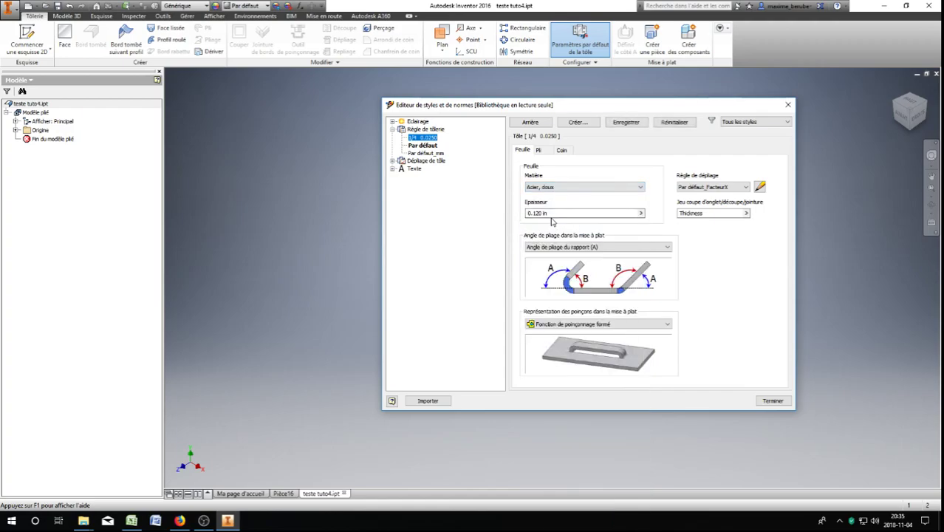
{"action": "left_click_drag", "start_coordinate": [553, 213], "coordinate": [448, 221]}
{"action": "type", "text": "0.2"}
{"action": "left_click", "coordinate": [690, 215]}
{"action": "left_click_drag", "start_coordinate": [706, 214], "coordinate": [609, 213]}
{"action": "left_click", "coordinate": [788, 107]}
{"action": "left_click", "coordinate": [591, 280]}
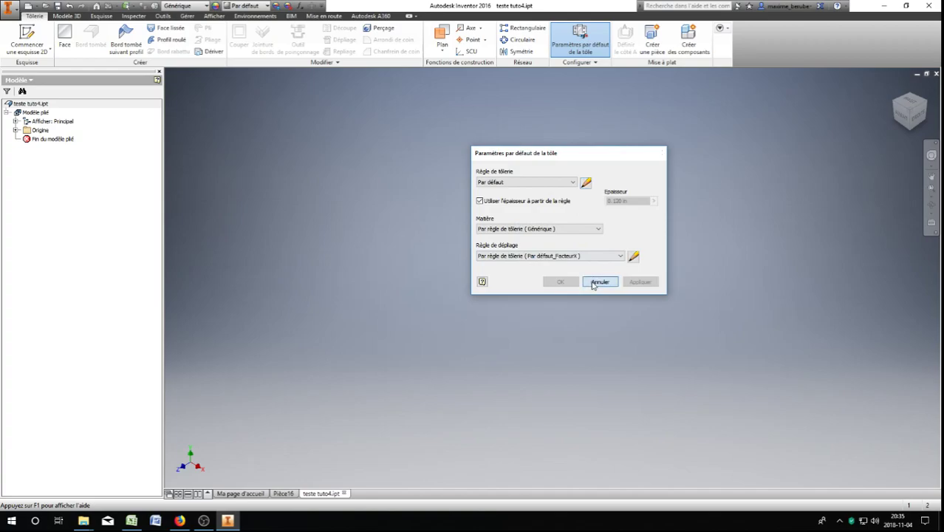
{"action": "left_click", "coordinate": [598, 282]}
Step: In the part Pièce16, sketch a 5 by 5 in rectangle from the origin on the horizontal plane and finish the sketch
{"action": "left_click", "coordinate": [283, 492]}
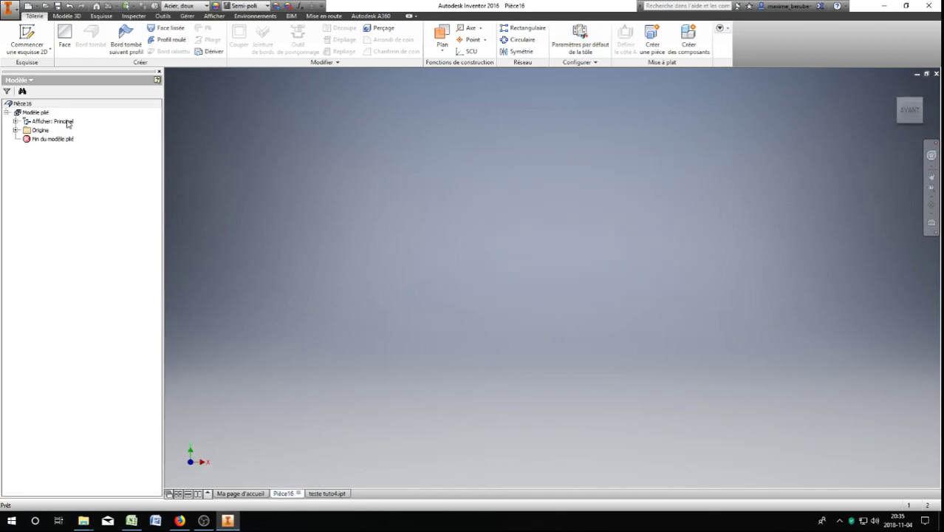
{"action": "left_click", "coordinate": [26, 33]}
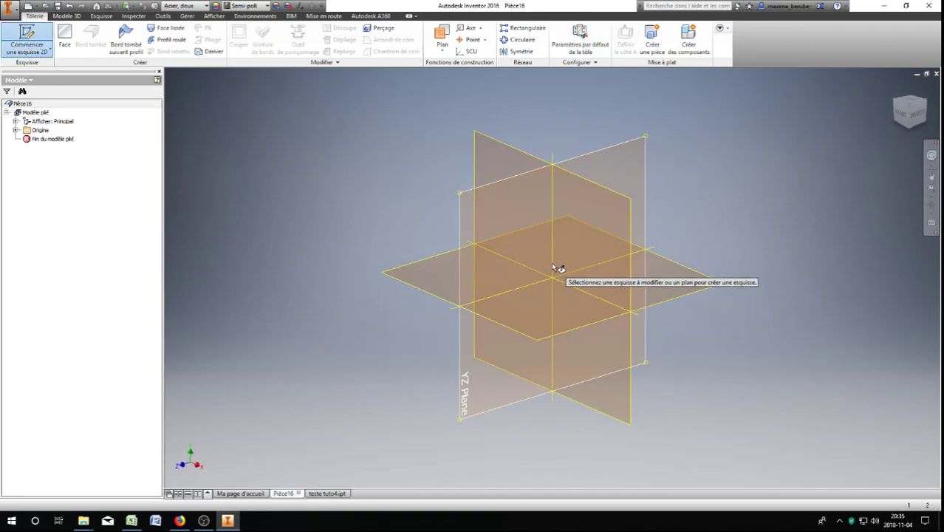
{"action": "left_click", "coordinate": [547, 297]}
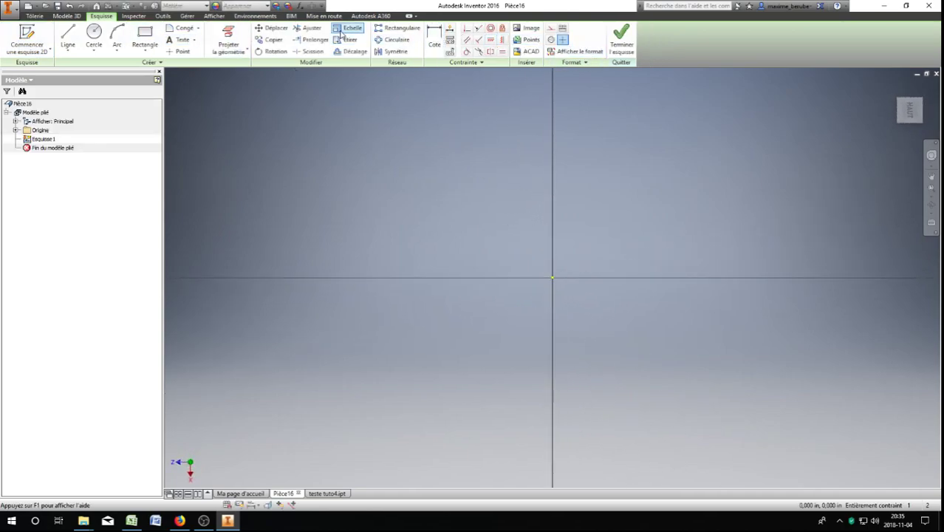
{"action": "left_click", "coordinate": [144, 33]}
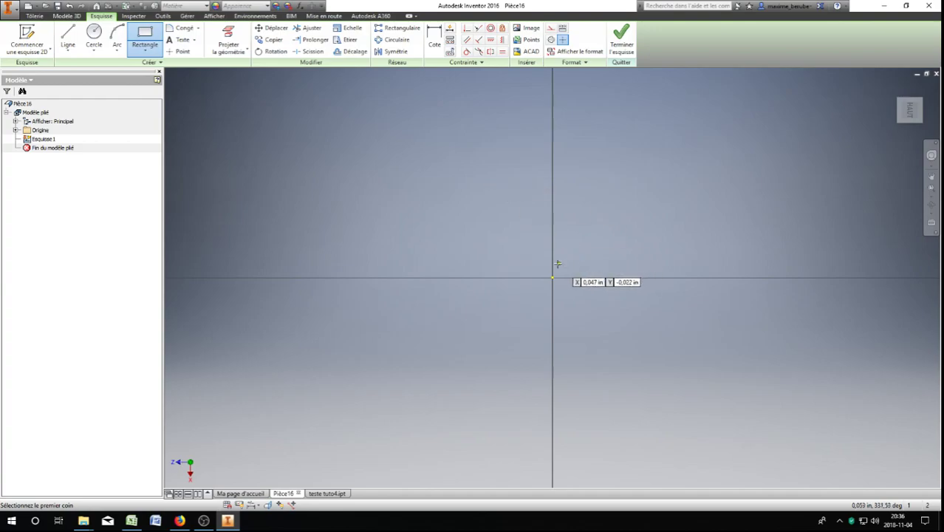
{"action": "left_click", "coordinate": [552, 277]}
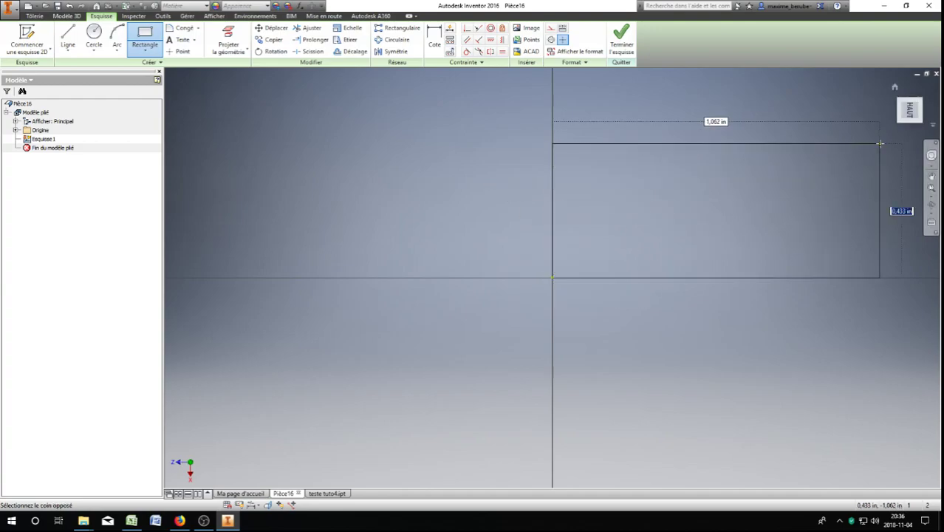
{"action": "type", "text": "5"}
{"action": "key", "text": "Tab"}
{"action": "type", "text": "5"}
{"action": "key", "text": "Return"}
{"action": "left_click", "coordinate": [619, 43]}
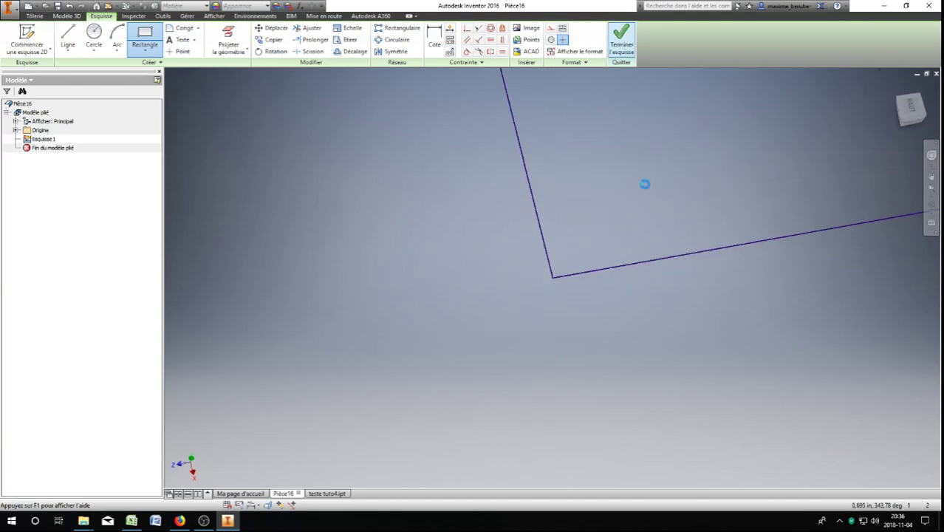
Step: Keep the sheet metal rule 44W_0.120_11GA and create a sheet metal face from the square sketch
{"action": "left_click", "coordinate": [589, 50]}
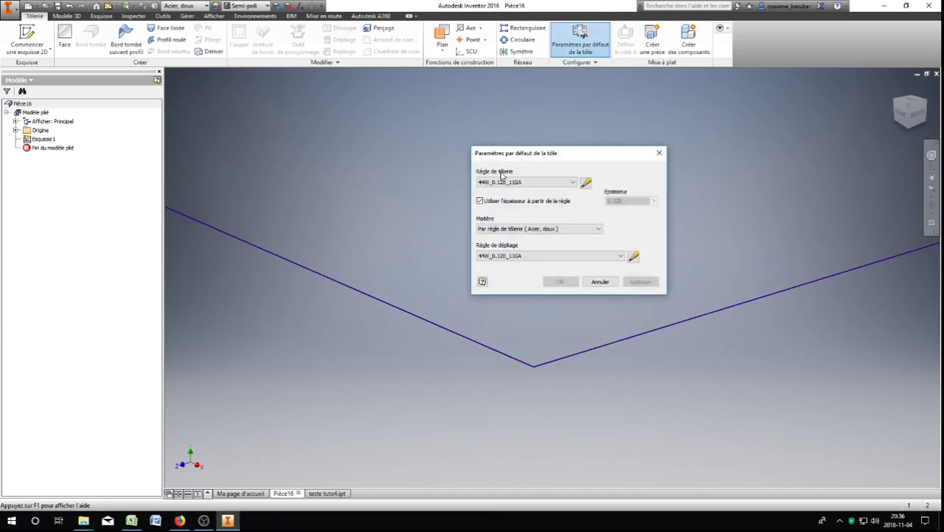
{"action": "left_click", "coordinate": [572, 182]}
{"action": "left_click", "coordinate": [572, 182]}
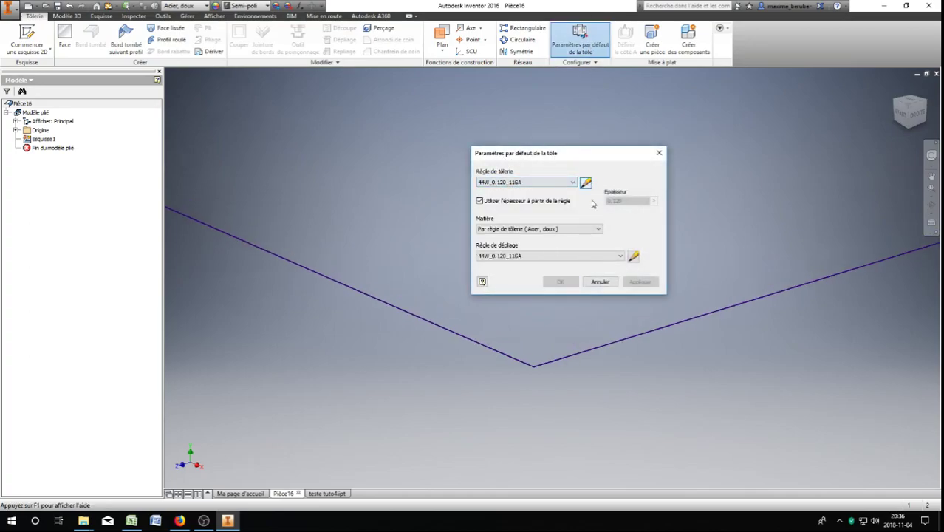
{"action": "left_click", "coordinate": [659, 153]}
{"action": "left_click", "coordinate": [65, 37]}
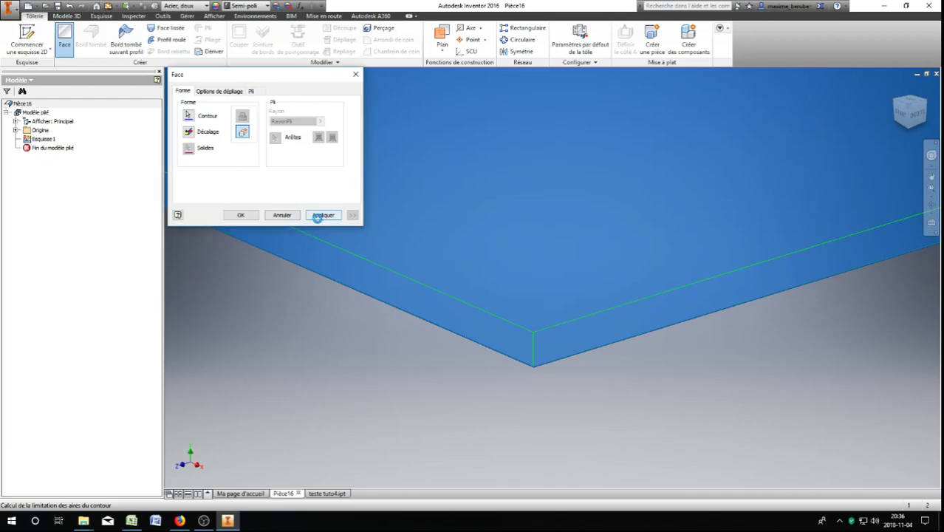
{"action": "left_click", "coordinate": [322, 214]}
{"action": "left_click", "coordinate": [354, 77]}
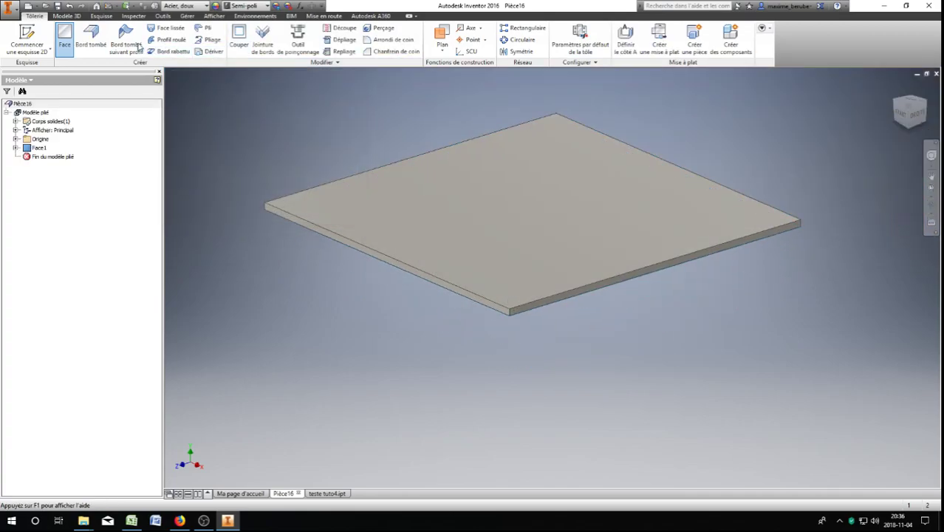
Step: Add 3 in flanges at 90° along two adjacent edges of the face
{"action": "left_click", "coordinate": [91, 40]}
{"action": "left_click", "coordinate": [281, 199]}
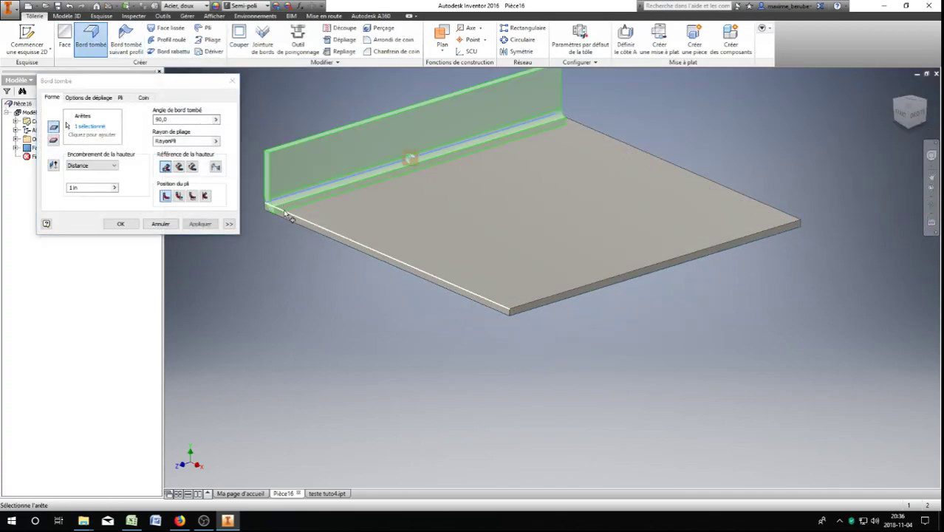
{"action": "left_click", "coordinate": [295, 220]}
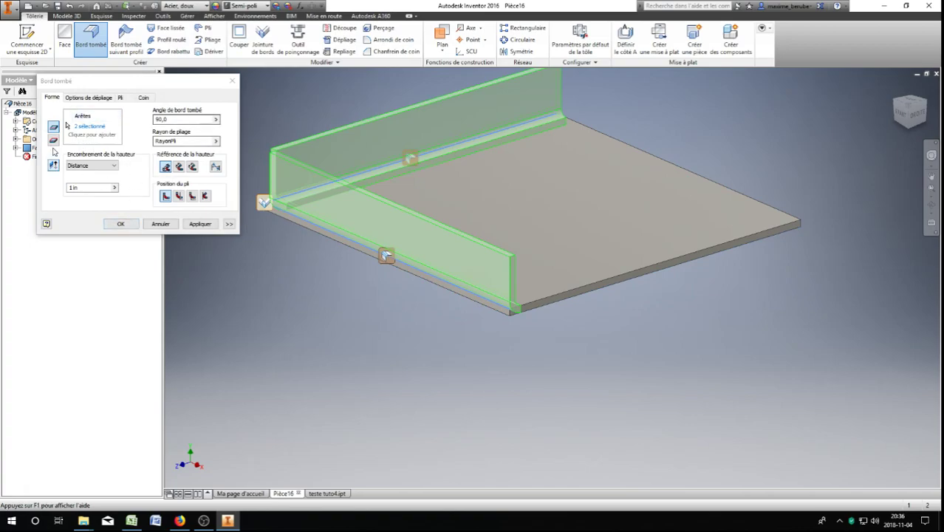
{"action": "left_click", "coordinate": [83, 187]}
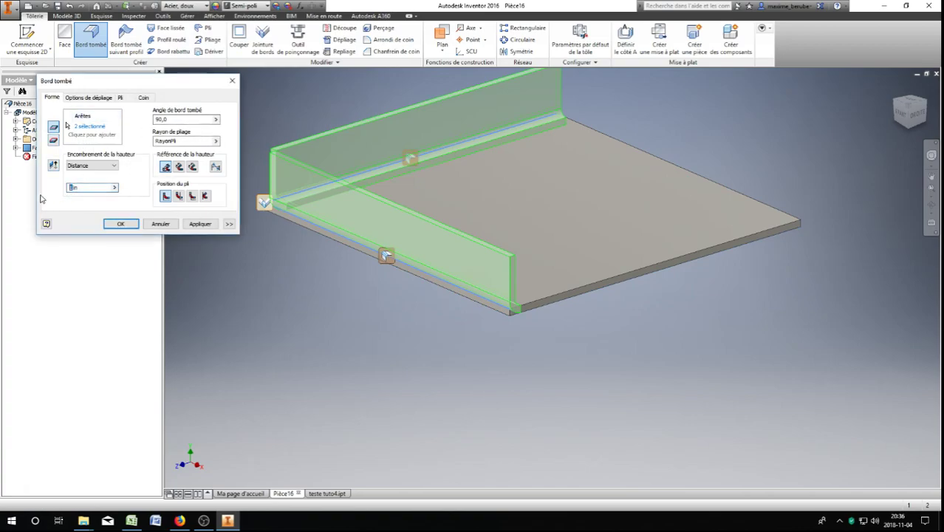
{"action": "type", "text": "3"}
{"action": "left_click", "coordinate": [197, 224]}
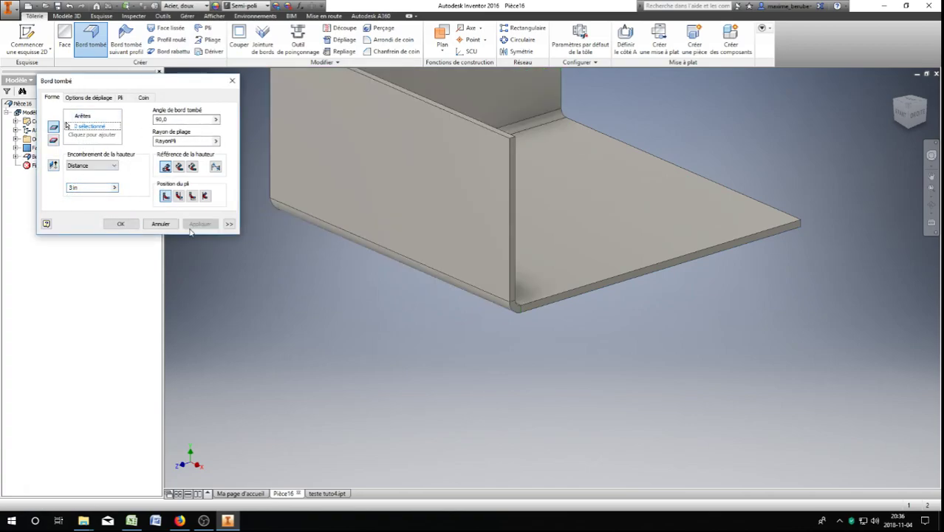
{"action": "left_click", "coordinate": [231, 80]}
Step: Examine the gap between the two flanges and the relief where their bends meet at the base
{"action": "left_click", "coordinate": [892, 97]}
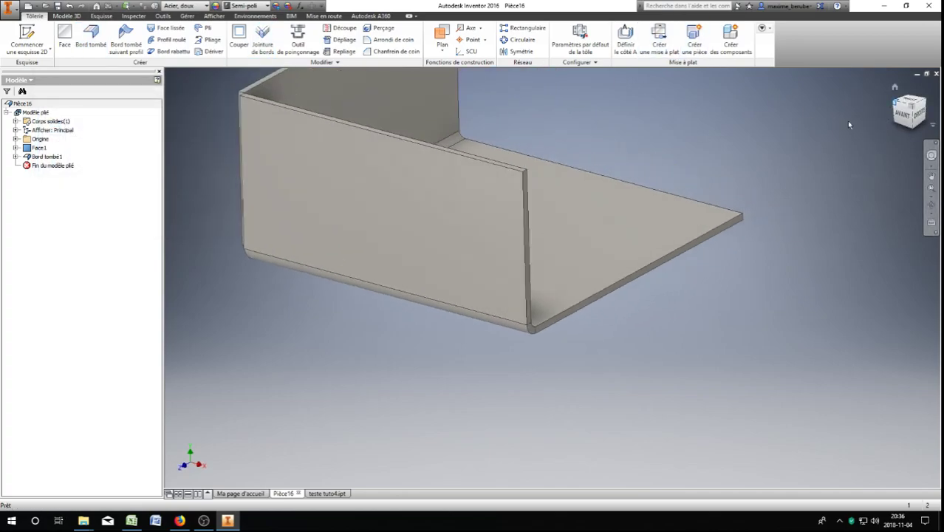
{"action": "middle_click_drag", "start_coordinate": [529, 334], "coordinate": [555, 260]}
{"action": "scroll", "coordinate": [554, 259], "scroll_direction": "up", "scroll_amount": 10}
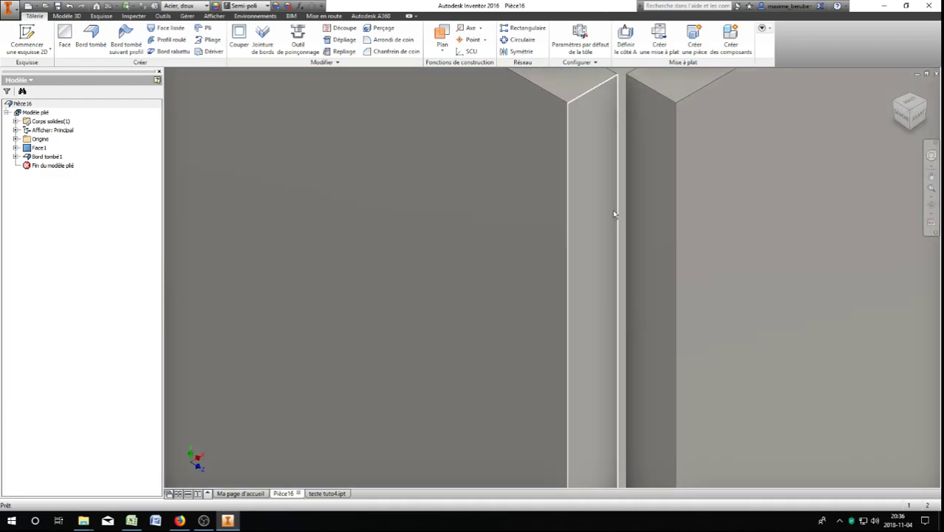
{"action": "middle_click_drag", "start_coordinate": [612, 210], "coordinate": [583, 100]}
{"action": "scroll", "coordinate": [583, 100], "scroll_direction": "down", "scroll_amount": 5}
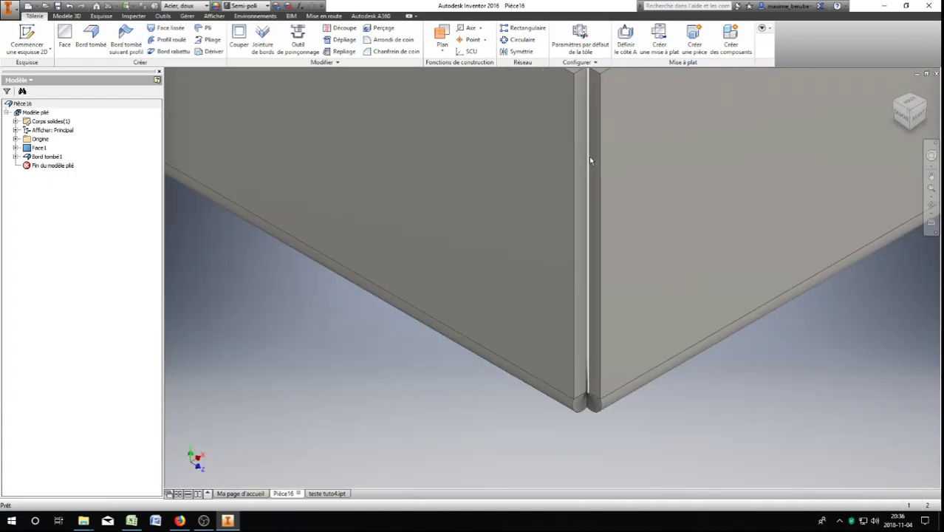
{"action": "middle_click_drag", "start_coordinate": [598, 181], "coordinate": [596, 90]}
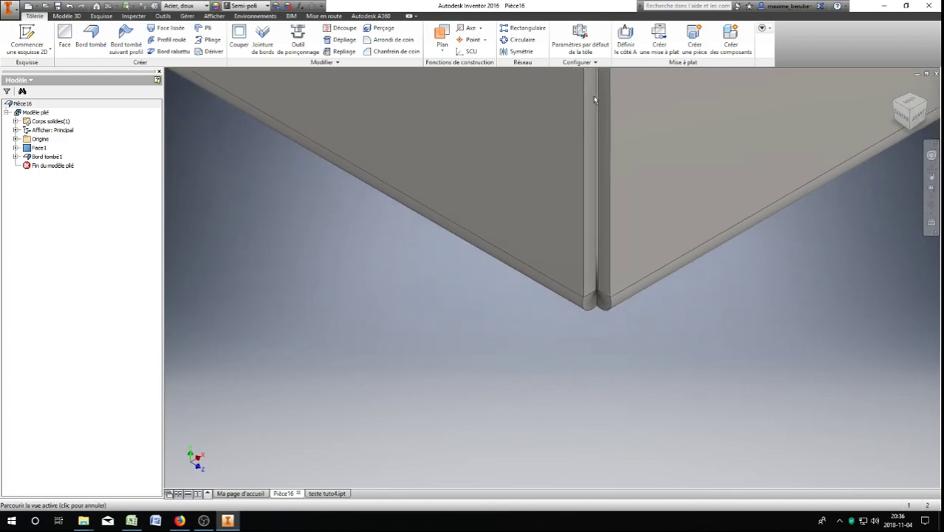
{"action": "scroll", "coordinate": [590, 305], "scroll_direction": "up", "scroll_amount": 3}
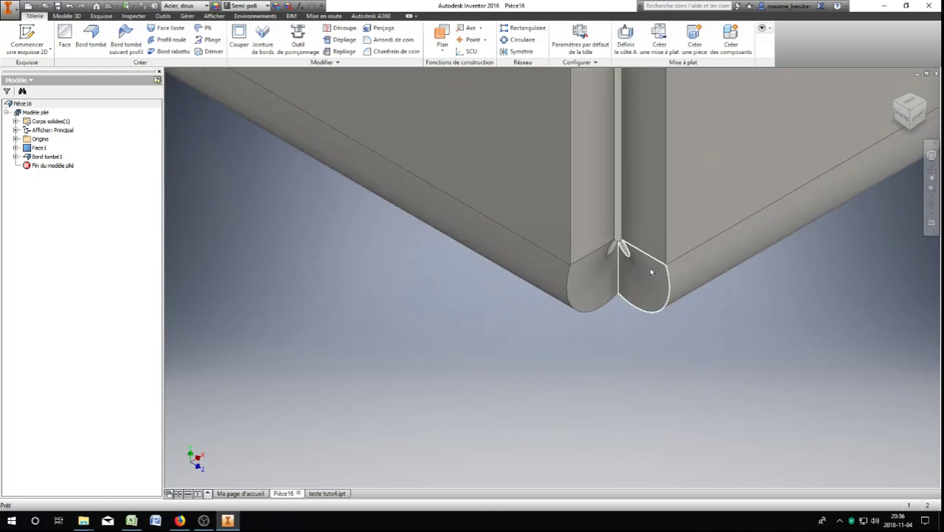
Step: Create the flat pattern, examine the corner cut-out between the two bends, and return to the folded part
{"action": "left_click", "coordinate": [659, 39]}
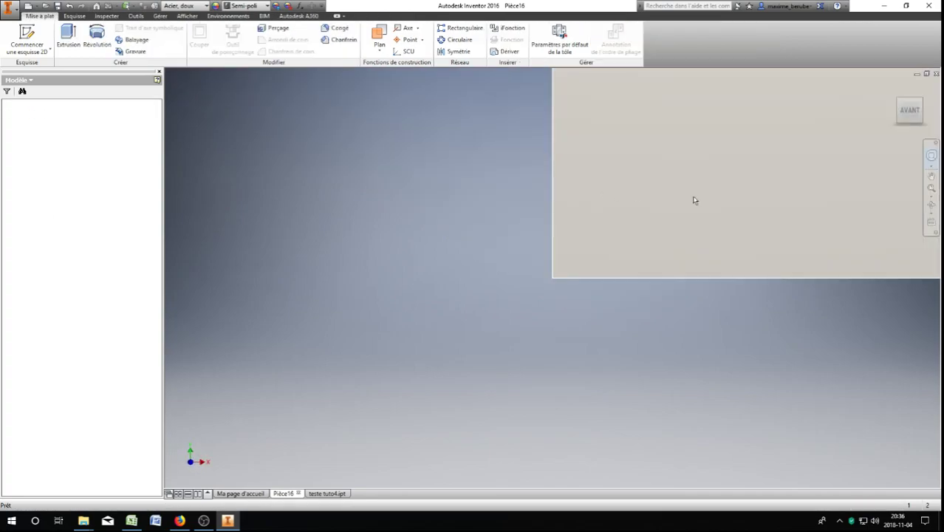
{"action": "scroll", "coordinate": [705, 181], "scroll_direction": "up", "scroll_amount": 8}
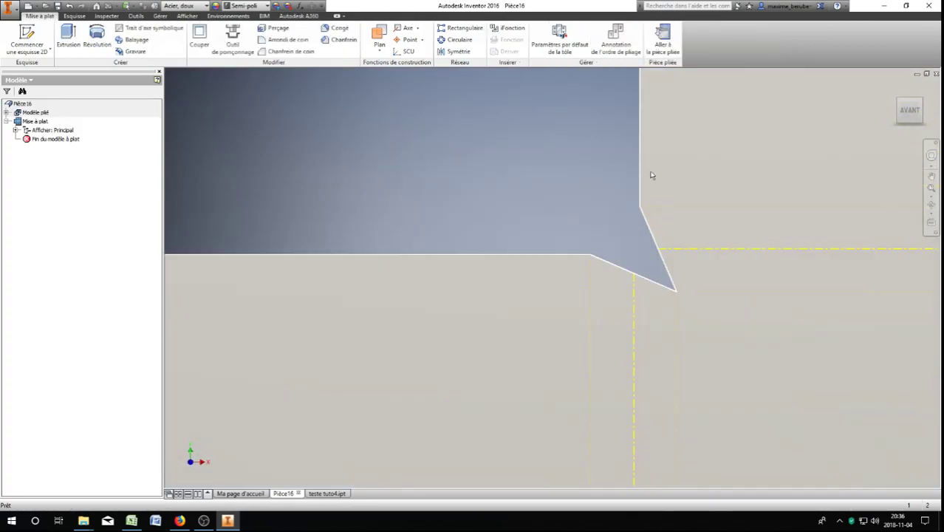
{"action": "middle_click_drag", "start_coordinate": [621, 192], "coordinate": [573, 125]}
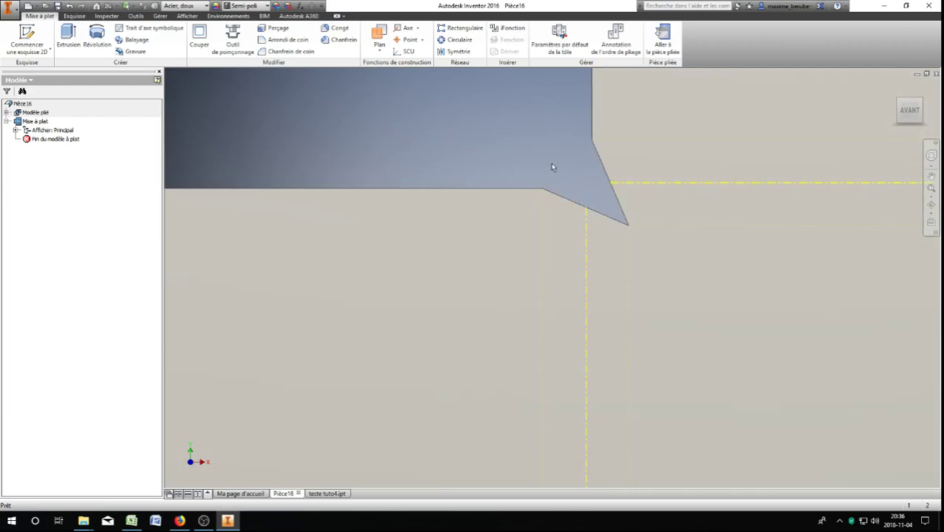
{"action": "scroll", "coordinate": [551, 167], "scroll_direction": "down", "scroll_amount": 4}
{"action": "middle_click_drag", "start_coordinate": [550, 167], "coordinate": [550, 209]}
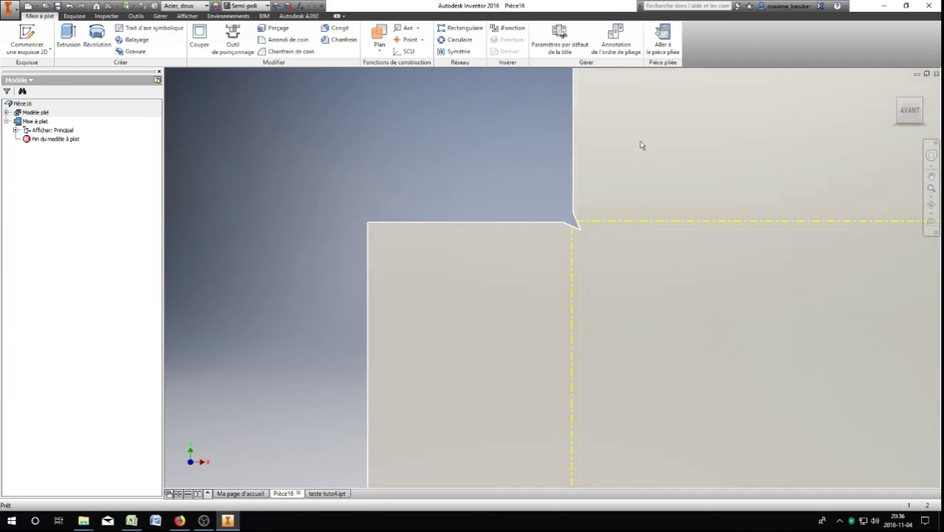
{"action": "left_click", "coordinate": [673, 45]}
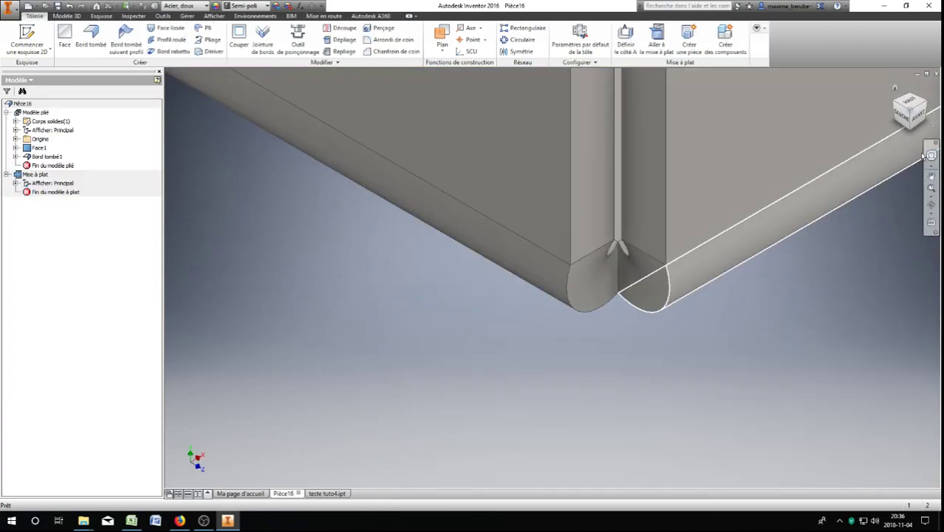
Step: Examine the open flange corner of the folded part from below and from above
{"action": "left_click", "coordinate": [910, 130]}
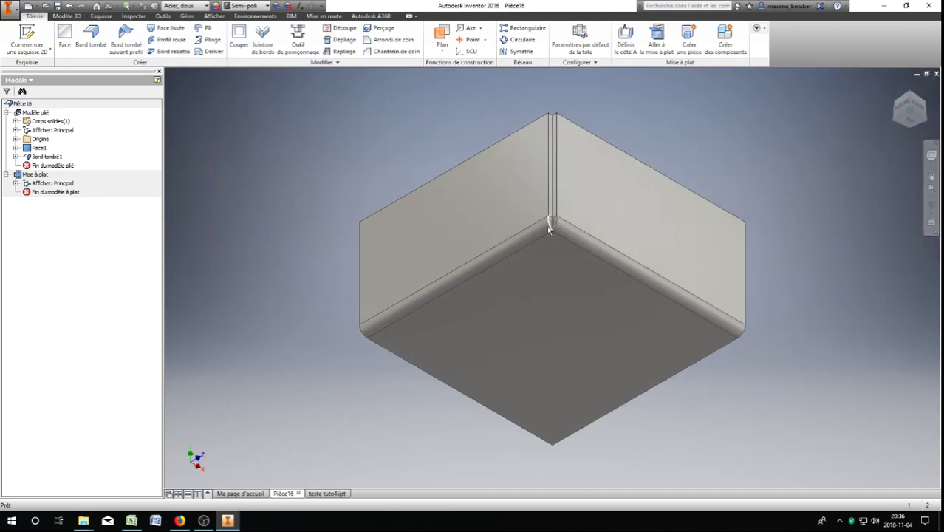
{"action": "scroll", "coordinate": [551, 223], "scroll_direction": "up", "scroll_amount": 5}
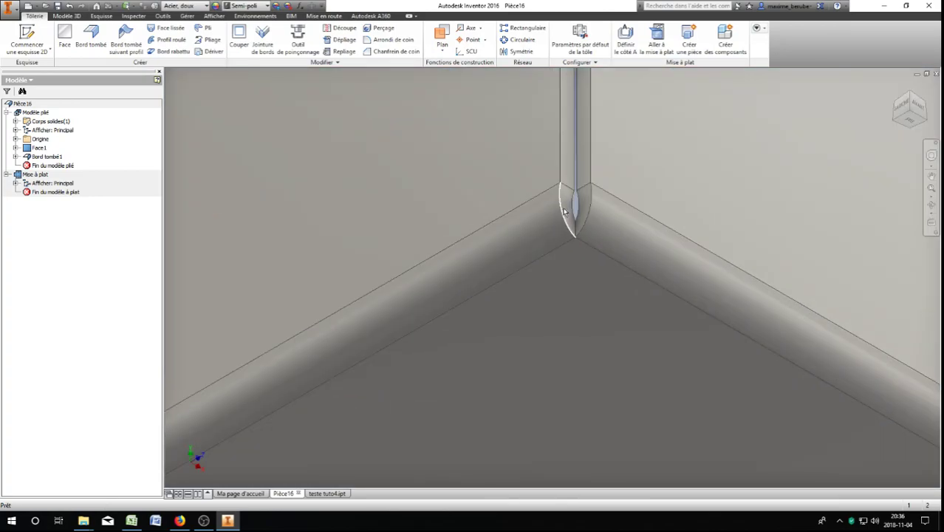
{"action": "middle_click_drag", "start_coordinate": [588, 201], "coordinate": [565, 300]}
{"action": "middle_click_drag", "start_coordinate": [559, 232], "coordinate": [545, 331]}
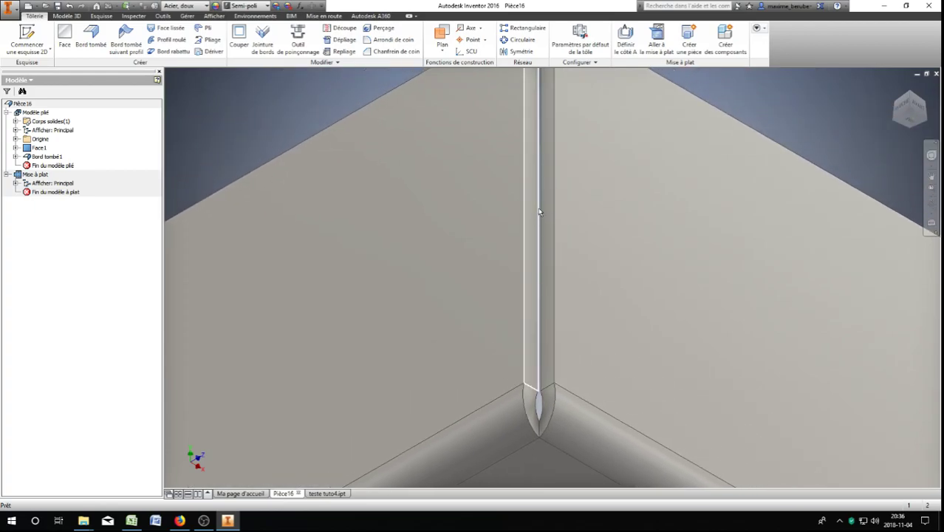
{"action": "scroll", "coordinate": [542, 210], "scroll_direction": "up", "scroll_amount": 2}
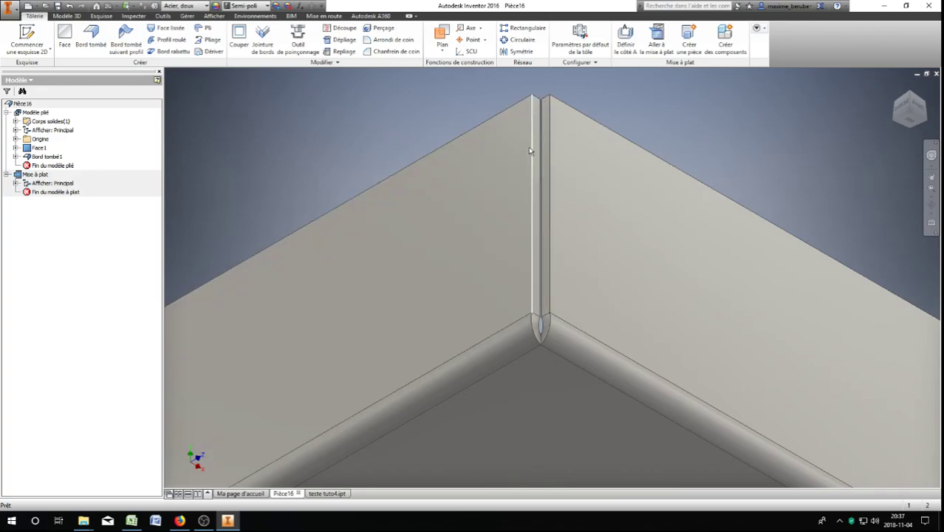
{"action": "left_click", "coordinate": [908, 94]}
{"action": "scroll", "coordinate": [564, 357], "scroll_direction": "down", "scroll_amount": 5}
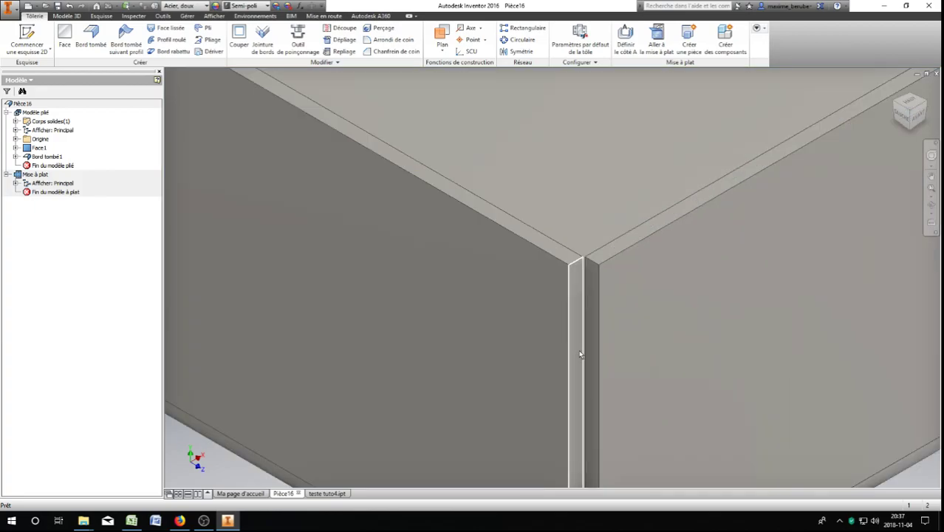
{"action": "scroll", "coordinate": [591, 310], "scroll_direction": "down", "scroll_amount": 2}
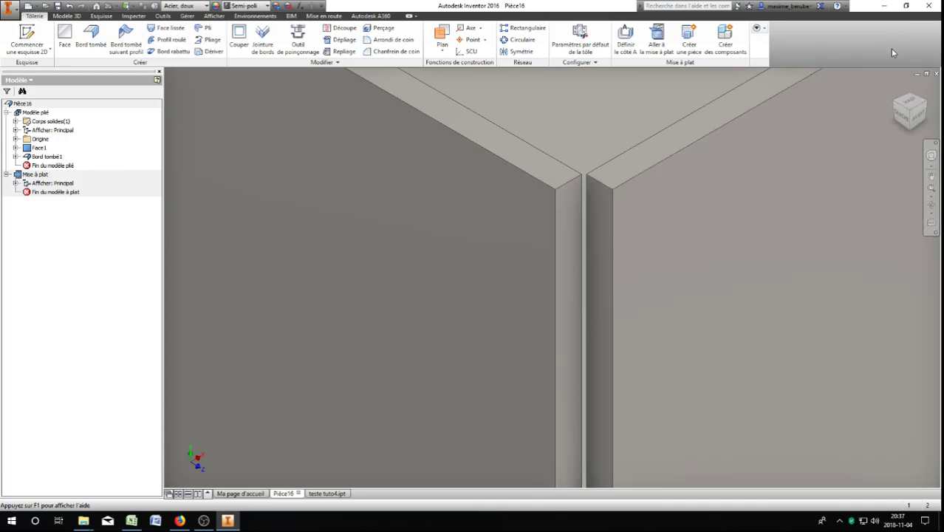
Step: Close the part Pièce16 and open the sheet metal rule "1/4 0.0250" of teste tuto4.ipt for editing
{"action": "left_click", "coordinate": [936, 73]}
{"action": "left_click", "coordinate": [443, 278]}
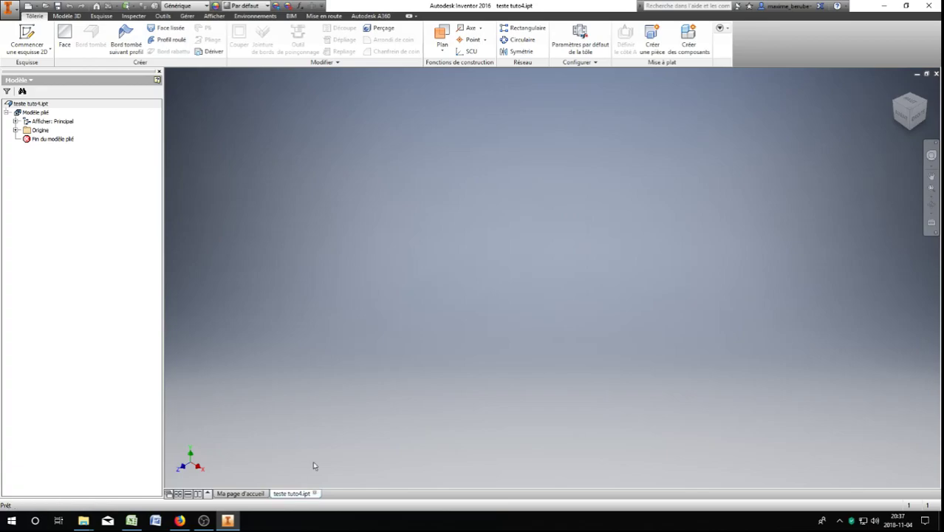
{"action": "left_click", "coordinate": [591, 30]}
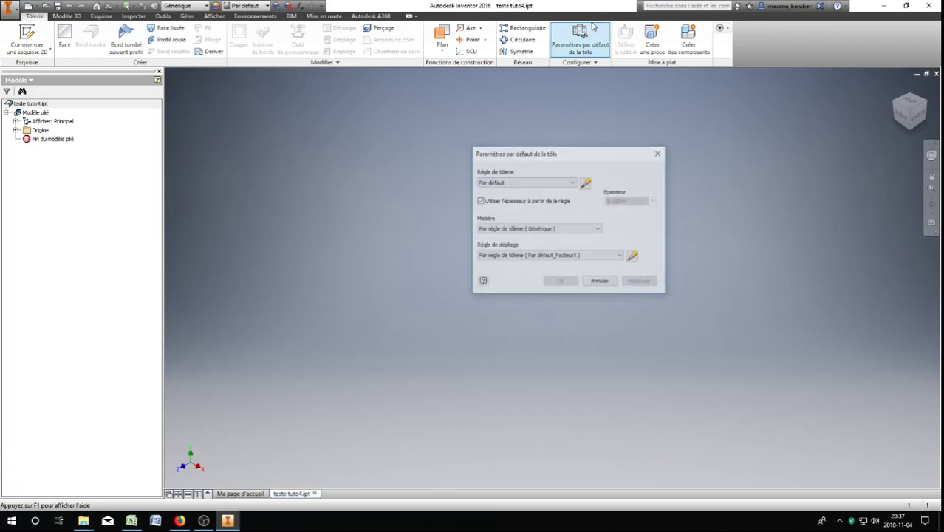
{"action": "left_click", "coordinate": [587, 183]}
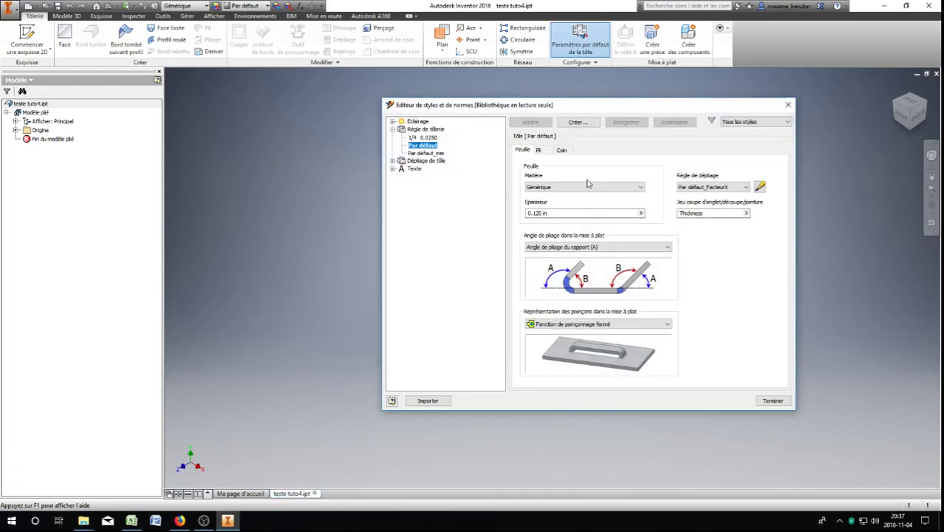
{"action": "left_click", "coordinate": [422, 138]}
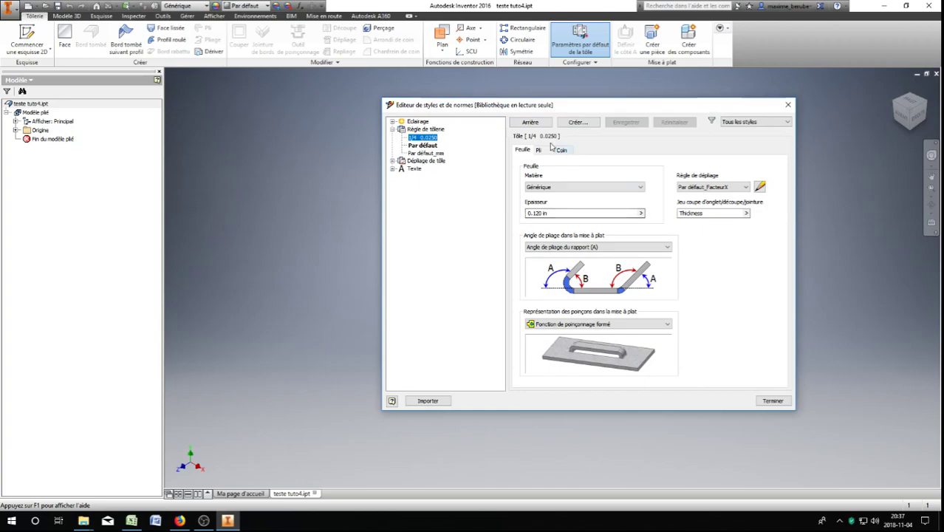
Step: Set the rule's material to Acier, doux and its thickness to 0.250 in
{"action": "left_click", "coordinate": [548, 189]}
{"action": "scroll", "coordinate": [545, 255], "scroll_direction": "up", "scroll_amount": 11}
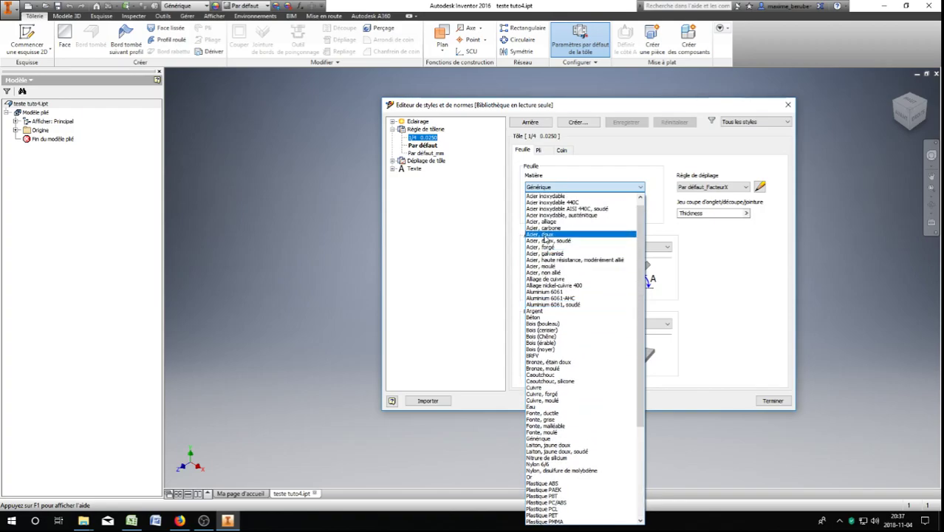
{"action": "left_click", "coordinate": [543, 234]}
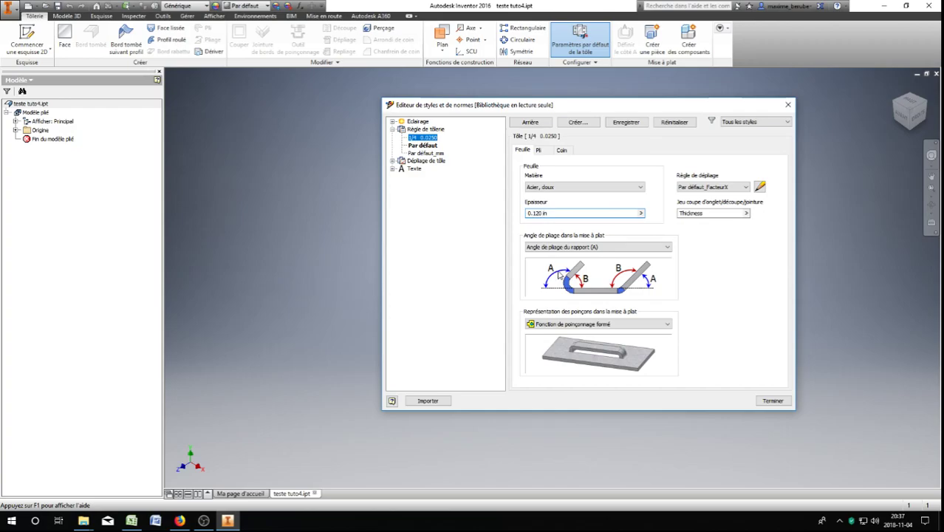
{"action": "type", "text": "255"}
Step: Replace the rule's miter/rip/seam gap formula with the fixed value 0.02
{"action": "left_click", "coordinate": [693, 212]}
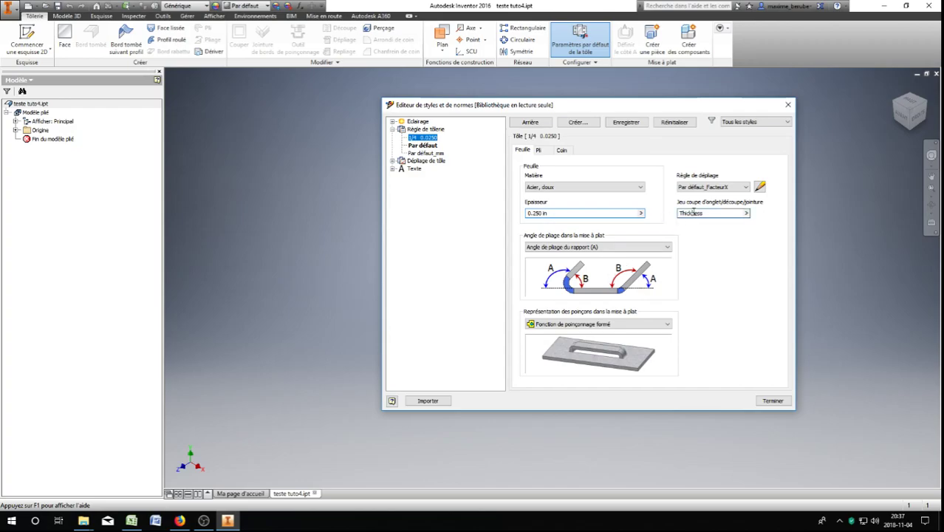
{"action": "left_click", "coordinate": [745, 213]}
{"action": "left_click", "coordinate": [738, 214]}
{"action": "left_click_drag", "start_coordinate": [739, 214], "coordinate": [672, 214]}
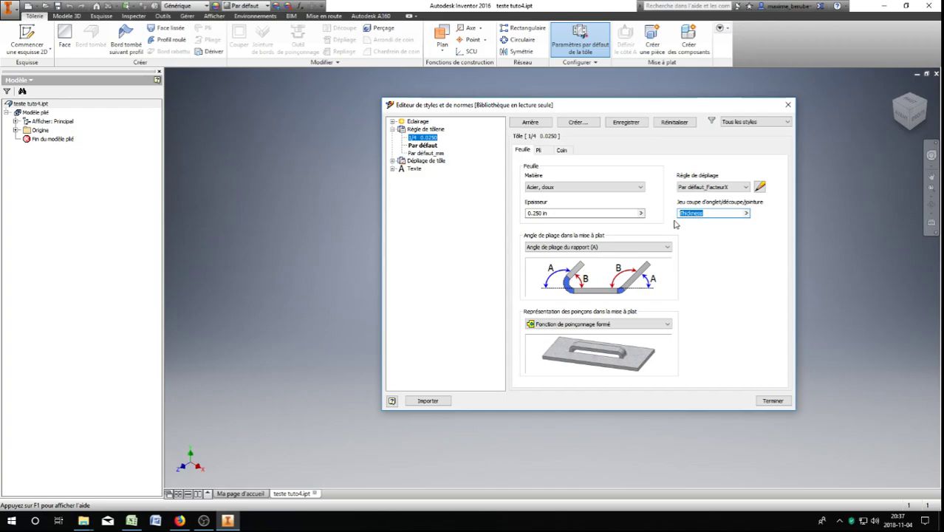
{"action": "type", "text": "0.02"}
Step: Set the rule's bend relief shape to Arrondie
{"action": "left_click", "coordinate": [540, 150]}
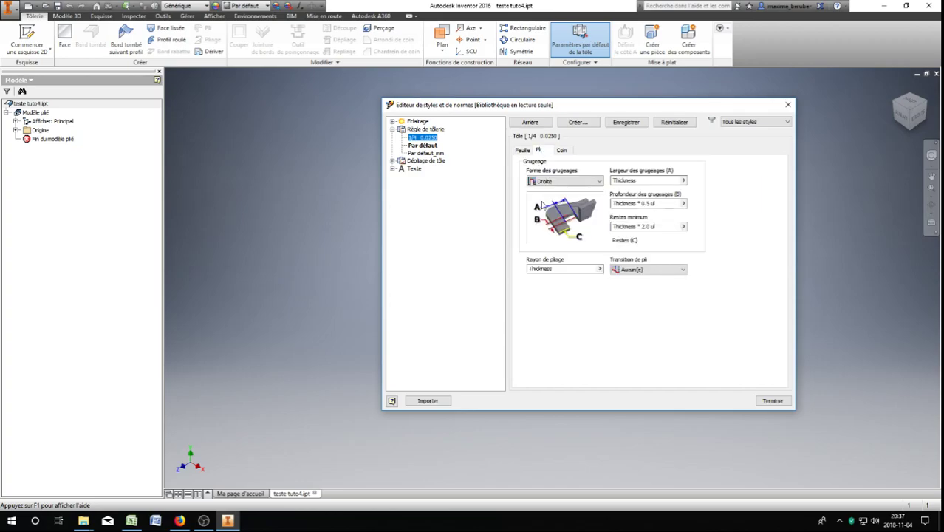
{"action": "left_click", "coordinate": [550, 182]}
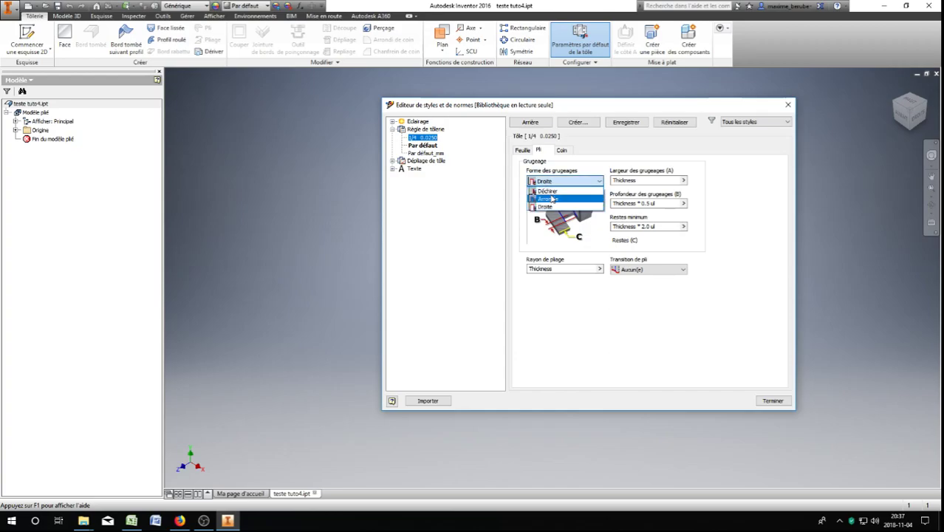
{"action": "left_click", "coordinate": [548, 198]}
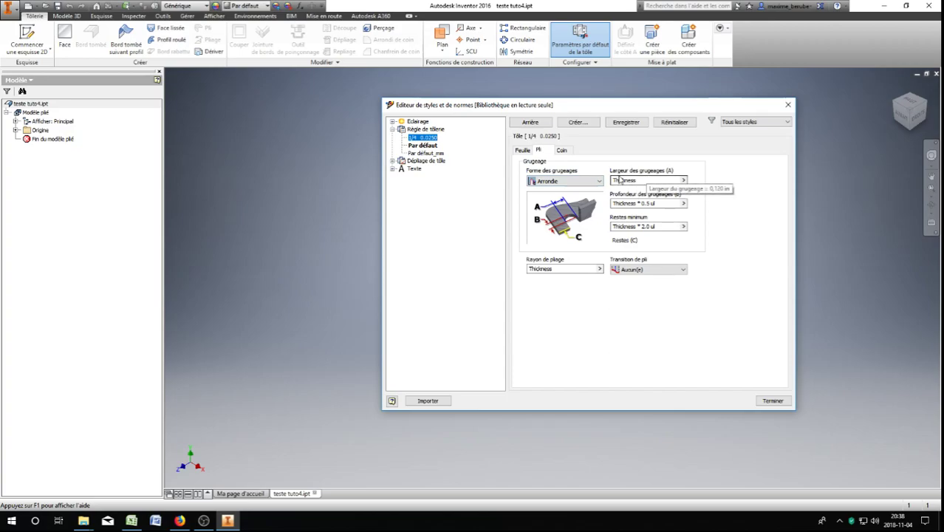
Step: Look up the radius for 0,250 (1/4) material in Pliage.xlsx and set the rule's bend radius to 0.196
{"action": "left_click", "coordinate": [684, 181]}
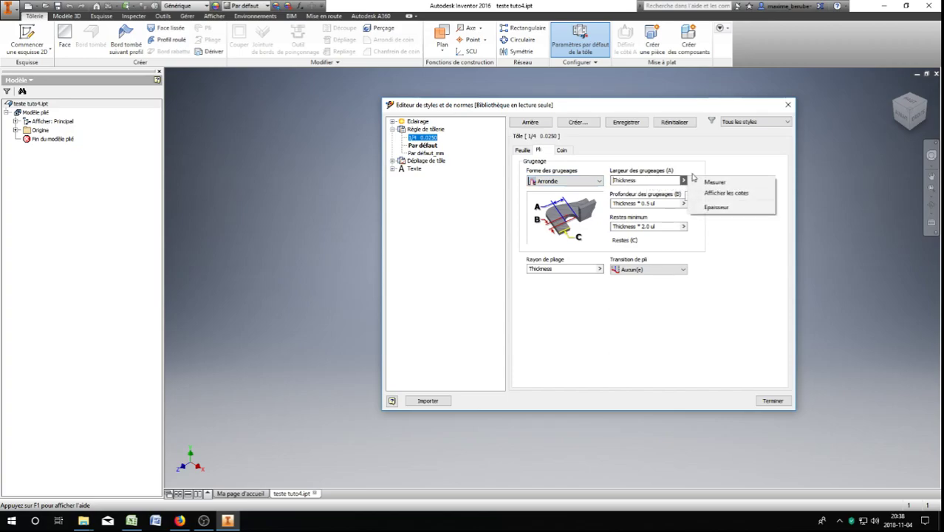
{"action": "left_click", "coordinate": [696, 165]}
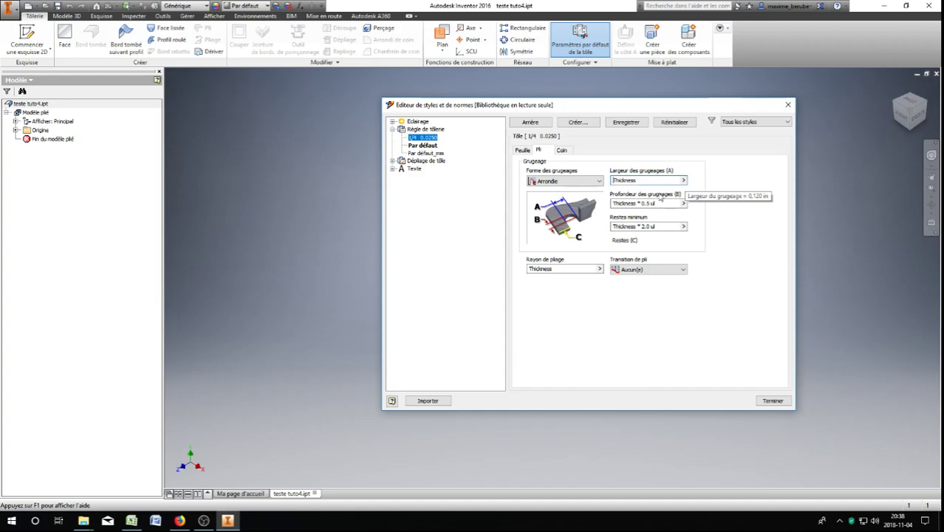
{"action": "left_click", "coordinate": [554, 268]}
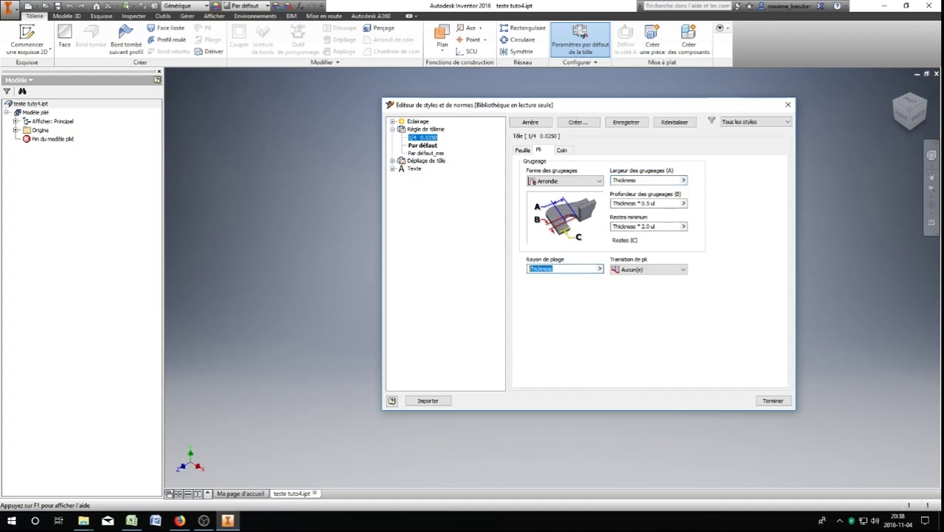
{"action": "left_click", "coordinate": [131, 520]}
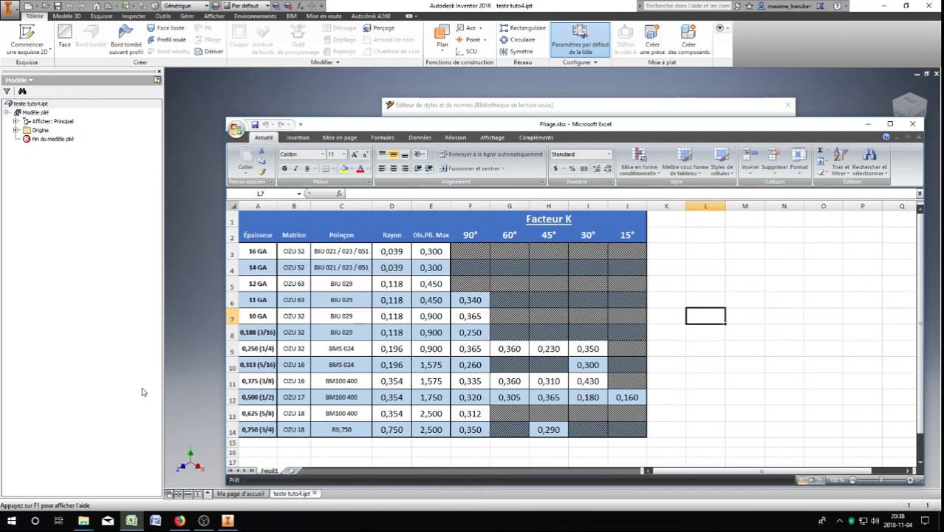
{"action": "left_click", "coordinate": [391, 349]}
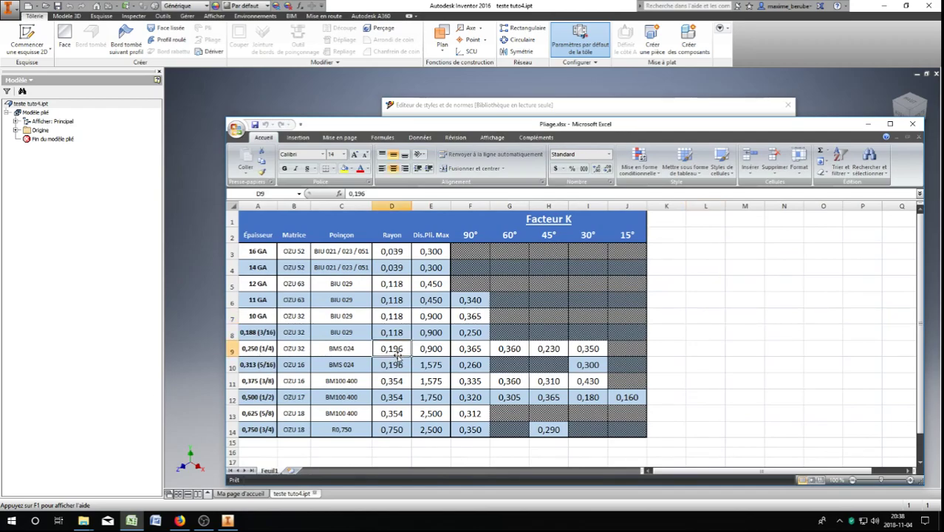
{"action": "left_click_drag", "start_coordinate": [654, 125], "coordinate": [943, 83]}
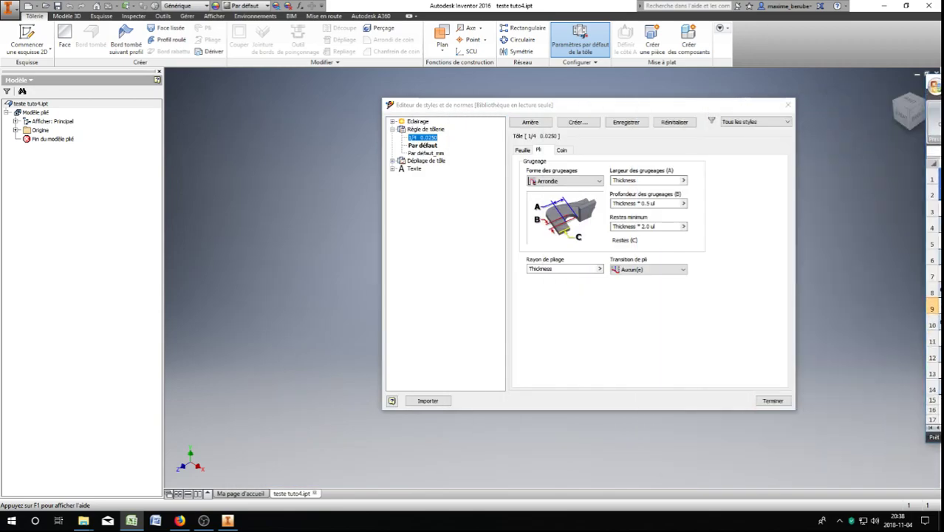
{"action": "left_click", "coordinate": [561, 273]}
{"action": "left_click_drag", "start_coordinate": [577, 269], "coordinate": [468, 272]}
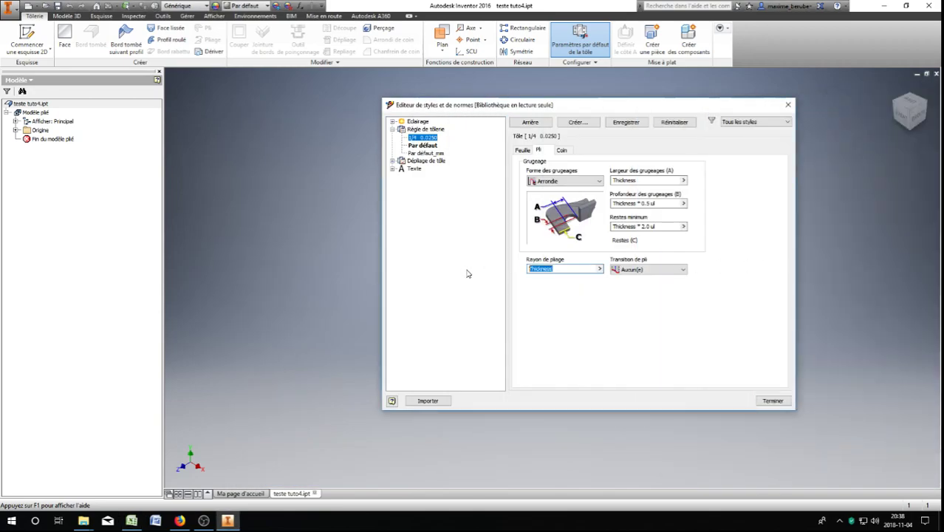
{"action": "type", "text": "0.196"}
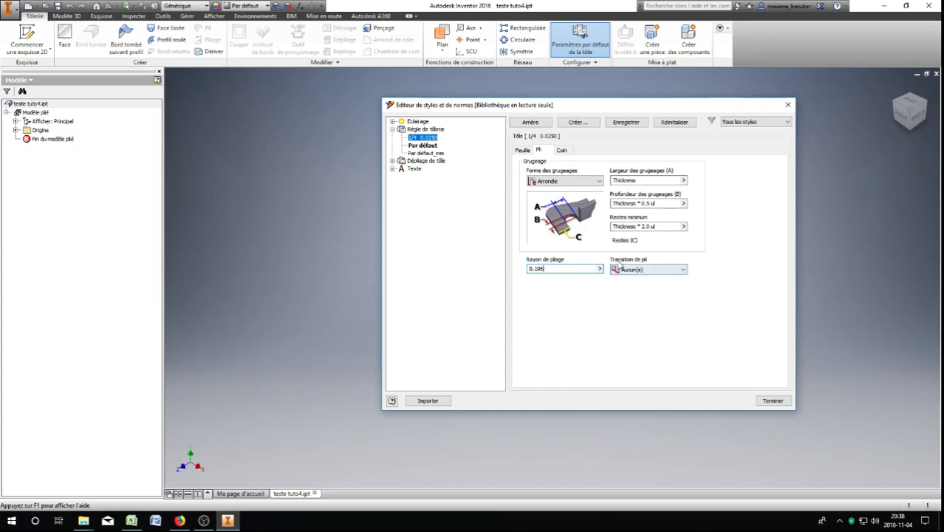
Step: Set the rule's two-bend corner relief to Soudure linéaire, keep Arrondi avec rayon for three-bend corners, and save the rule
{"action": "left_click", "coordinate": [562, 150]}
{"action": "left_click", "coordinate": [558, 183]}
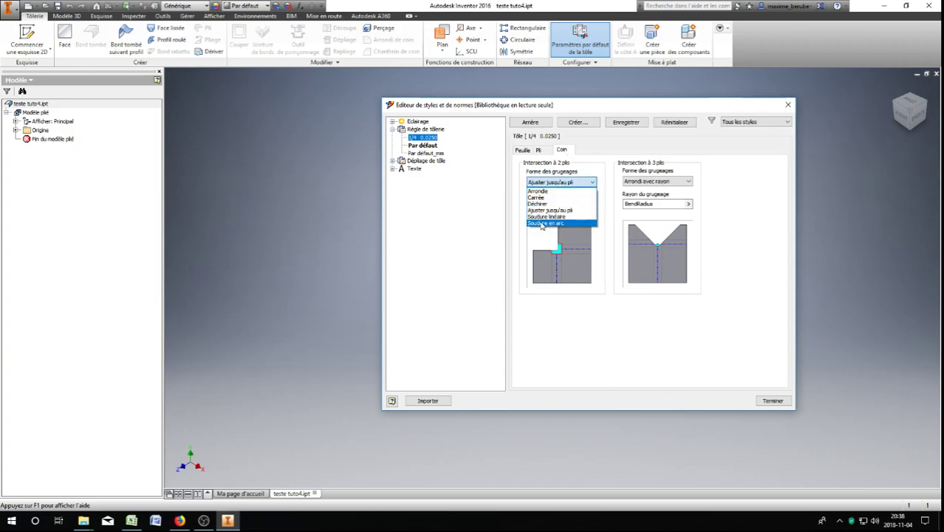
{"action": "left_click", "coordinate": [547, 216]}
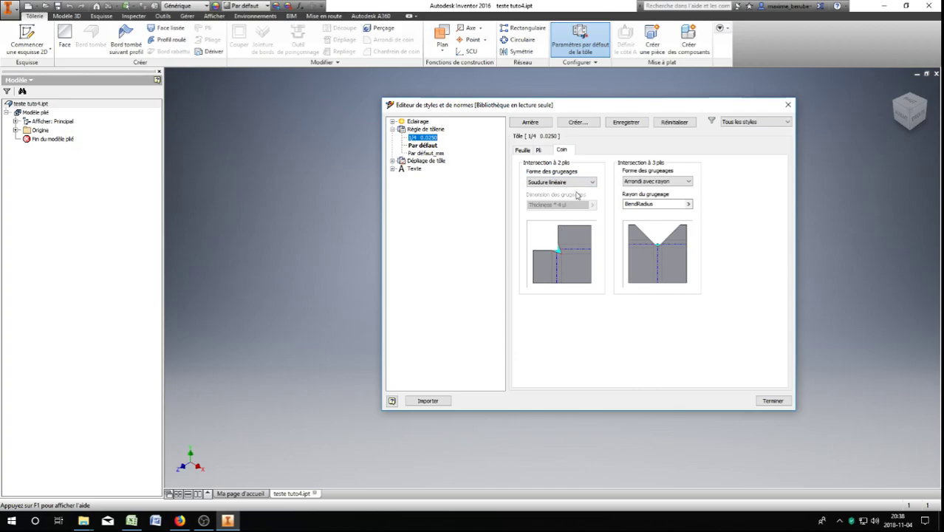
{"action": "left_click", "coordinate": [662, 182]}
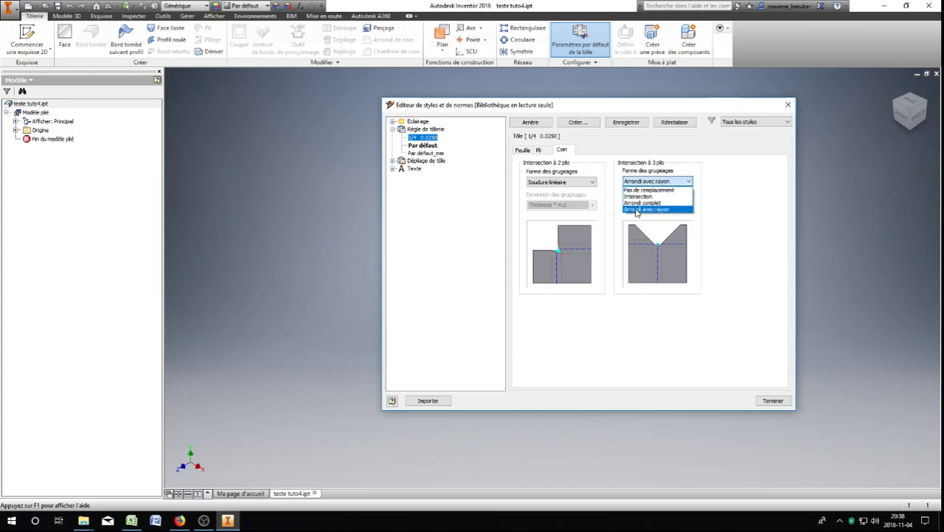
{"action": "left_click", "coordinate": [637, 210]}
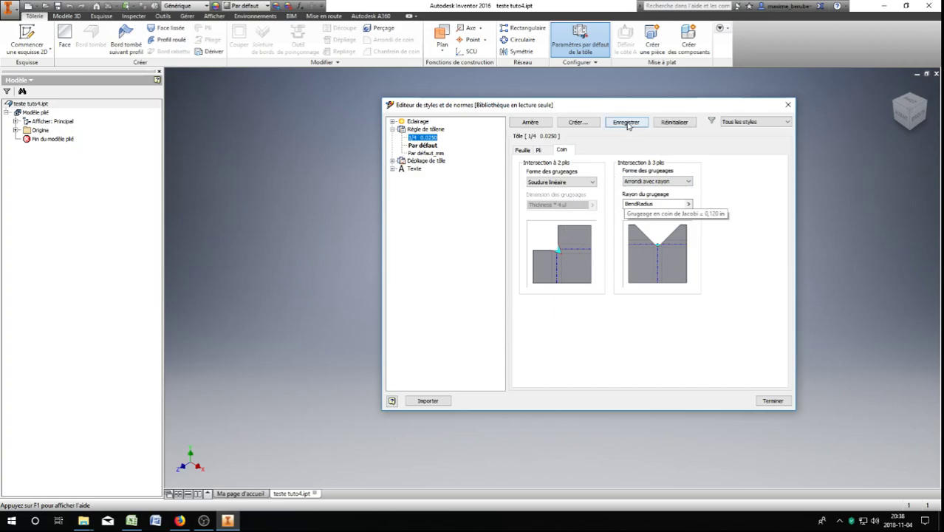
{"action": "left_click", "coordinate": [626, 122]}
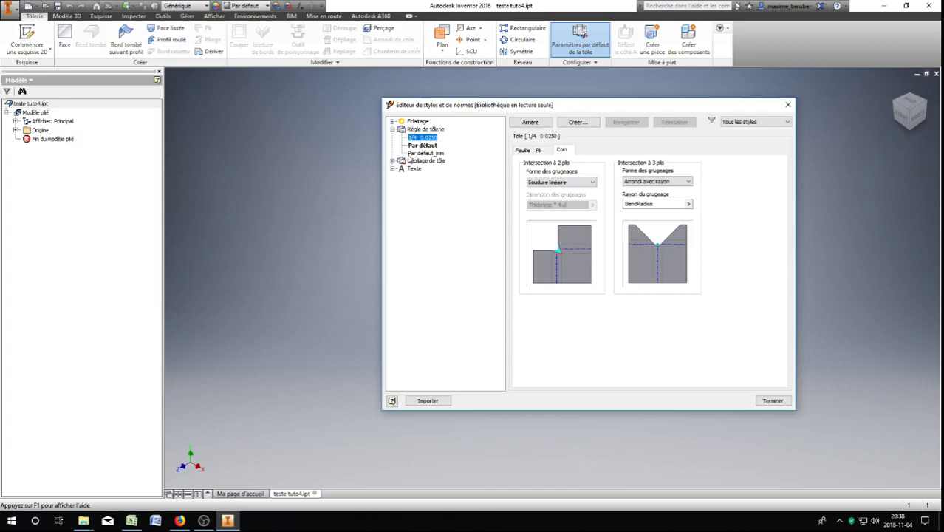
Step: Finish editing the sheet metal rule and create a new unfold rule named "1/4 0.250" from Par défaut_FacteurX
{"action": "left_click", "coordinate": [773, 400]}
{"action": "left_click", "coordinate": [532, 183]}
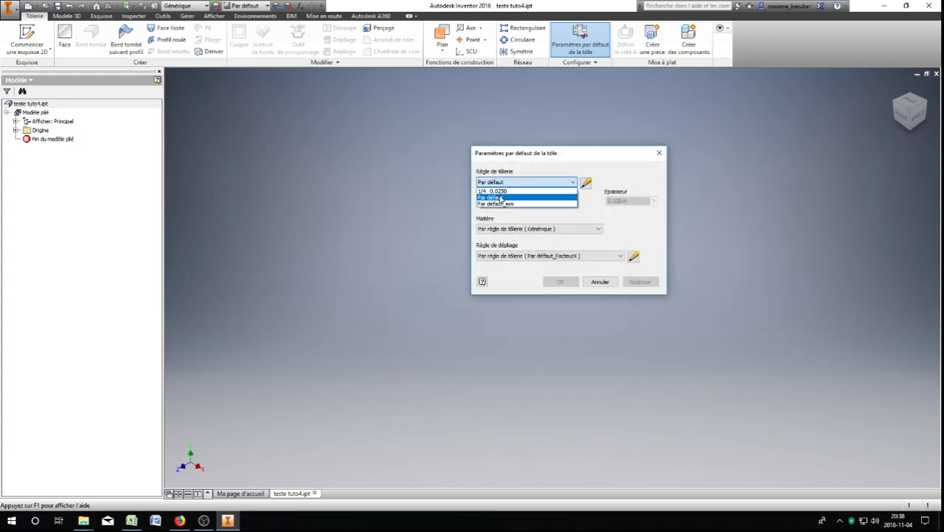
{"action": "left_click", "coordinate": [507, 250]}
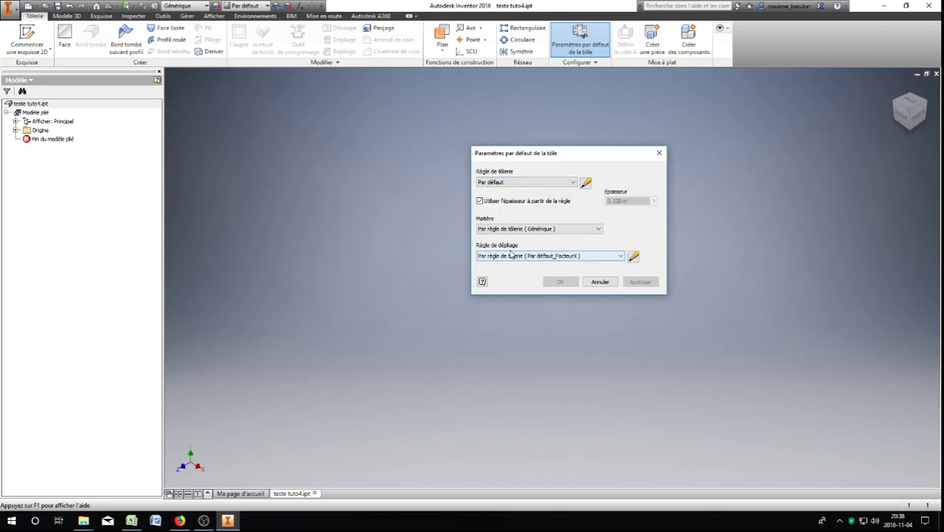
{"action": "left_click", "coordinate": [633, 256]}
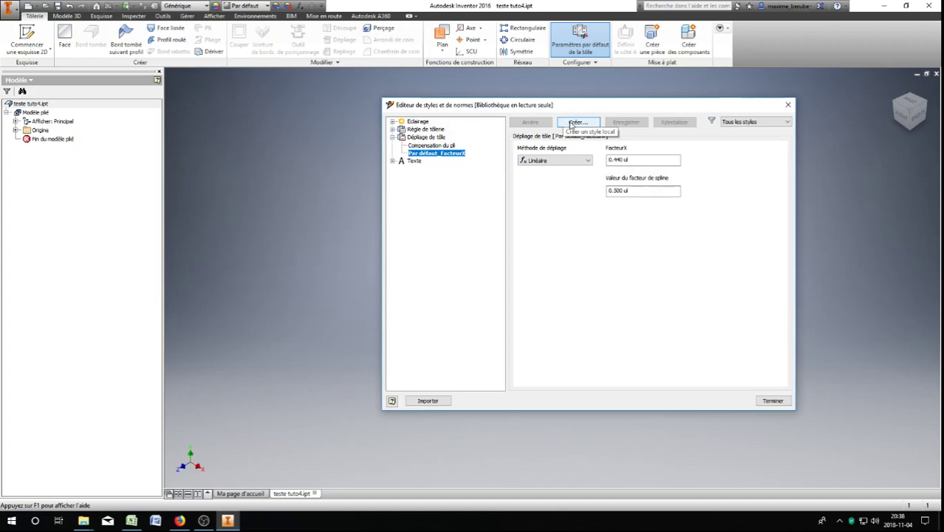
{"action": "left_click", "coordinate": [574, 121]}
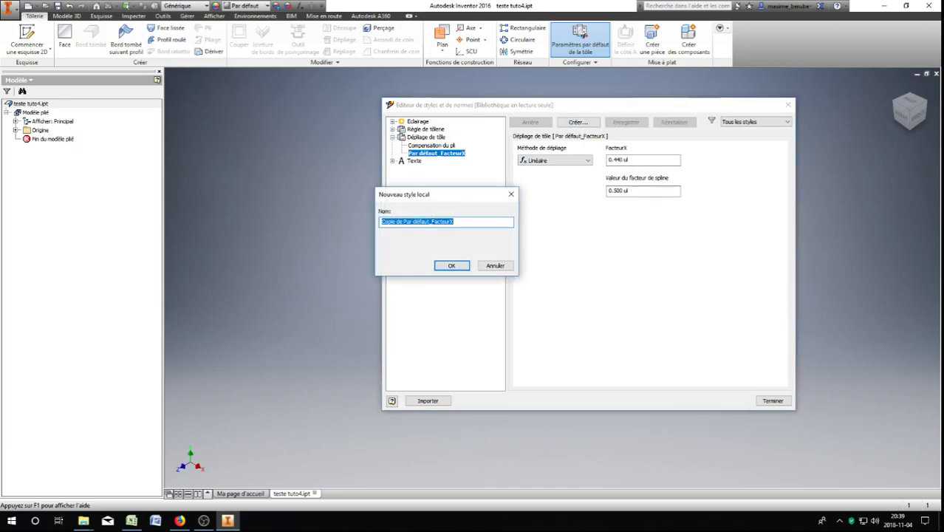
{"action": "type", "text": "1/4  0.25"}
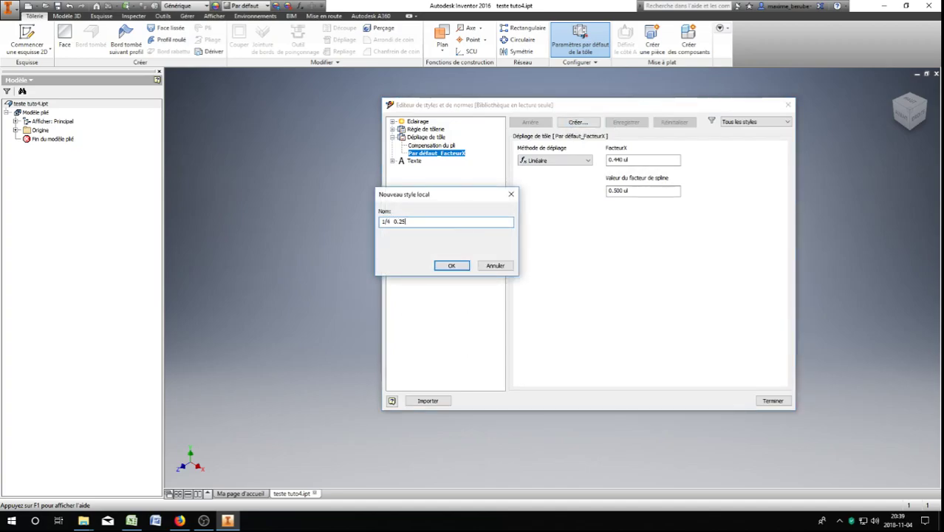
{"action": "left_click", "coordinate": [452, 265]}
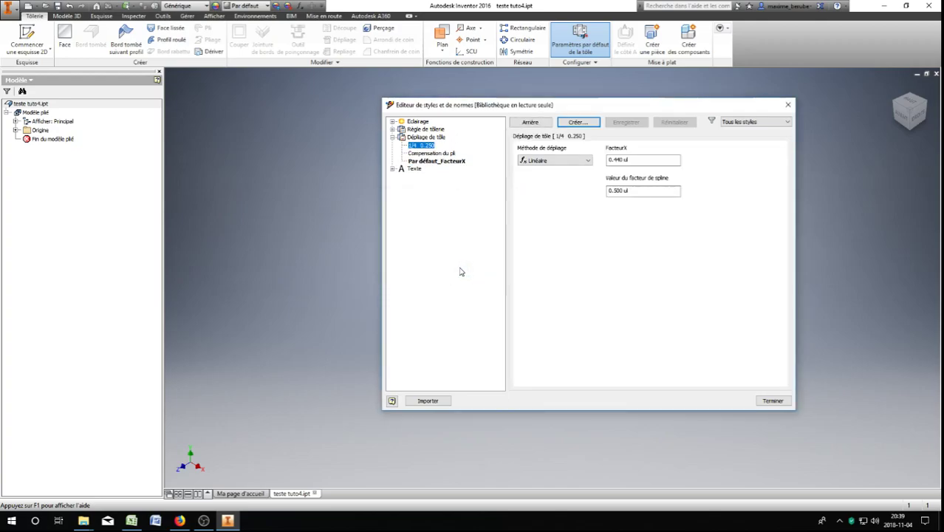
Step: Set the new unfold rule's method to Equation personnalisée with equation type FacteurX, keeping Angle de pliage as the angular reference
{"action": "left_click", "coordinate": [554, 160]}
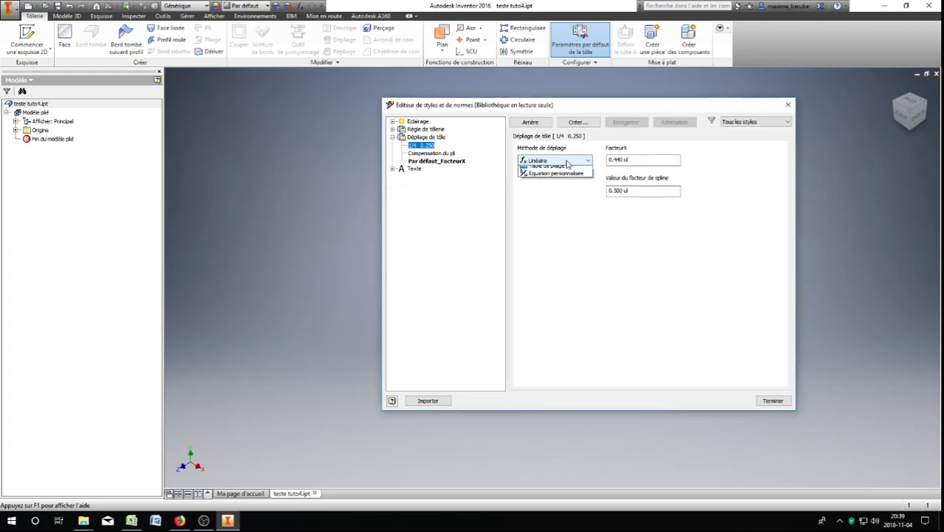
{"action": "left_click", "coordinate": [549, 187]}
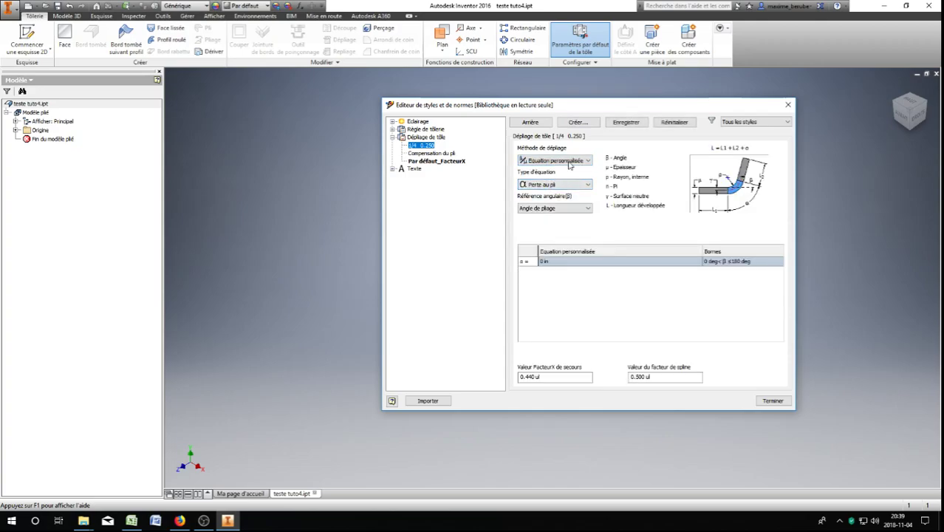
{"action": "left_click", "coordinate": [572, 166]}
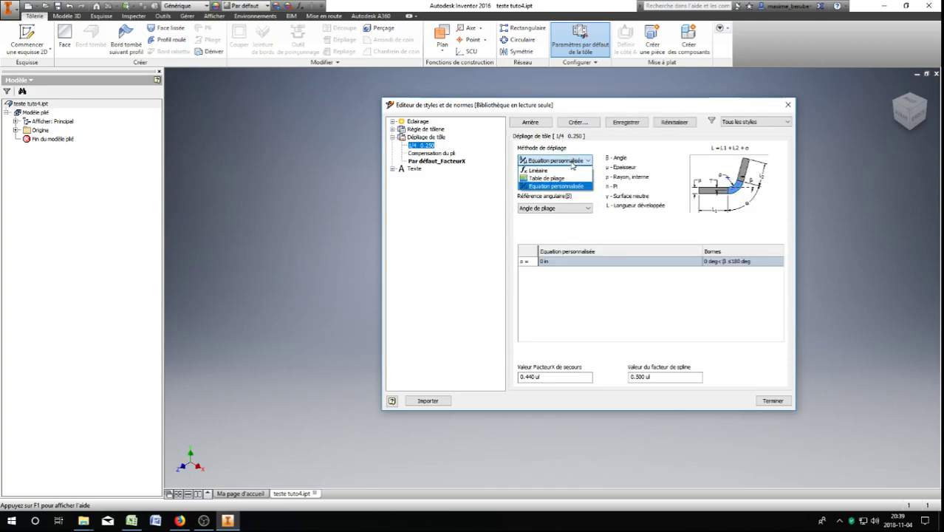
{"action": "left_click", "coordinate": [556, 186]}
{"action": "left_click", "coordinate": [563, 186]}
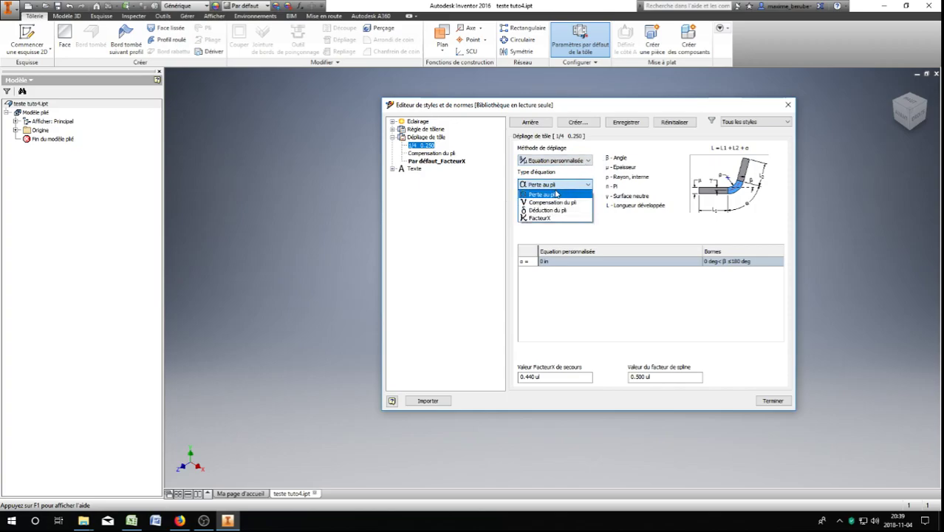
{"action": "left_click", "coordinate": [534, 219]}
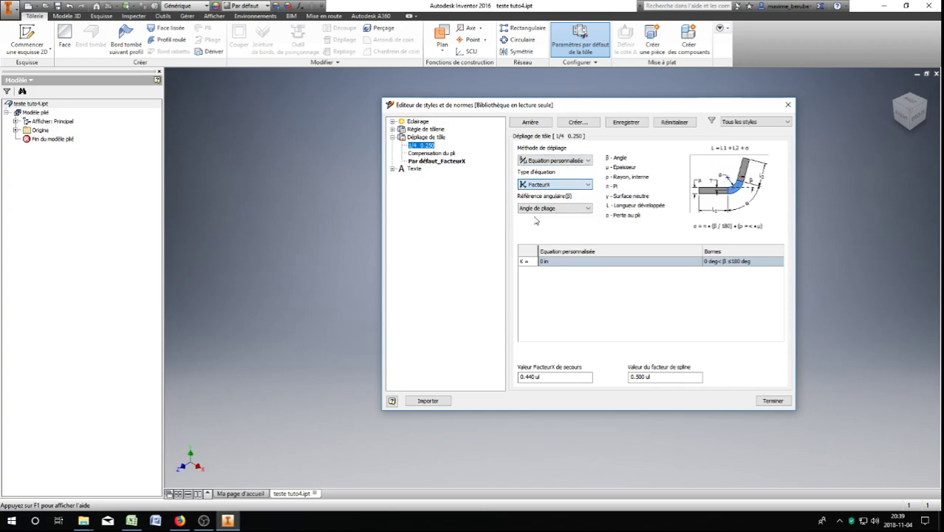
{"action": "left_click", "coordinate": [571, 211]}
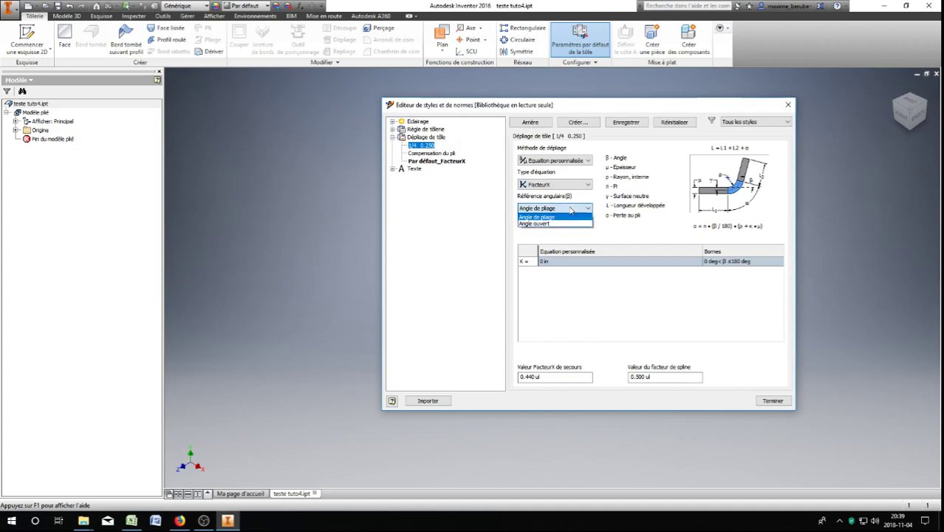
{"action": "left_click", "coordinate": [620, 237]}
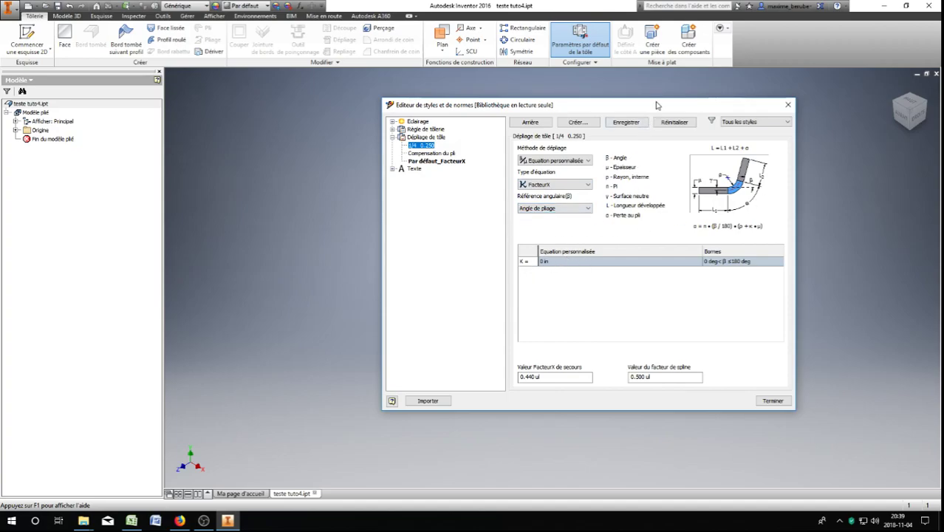
Step: Place the style editor beside the Pliage.xlsx bending table and check the 90° K-factor for the 0,250 (1/4) thickness
{"action": "left_click_drag", "start_coordinate": [656, 105], "coordinate": [347, 45]}
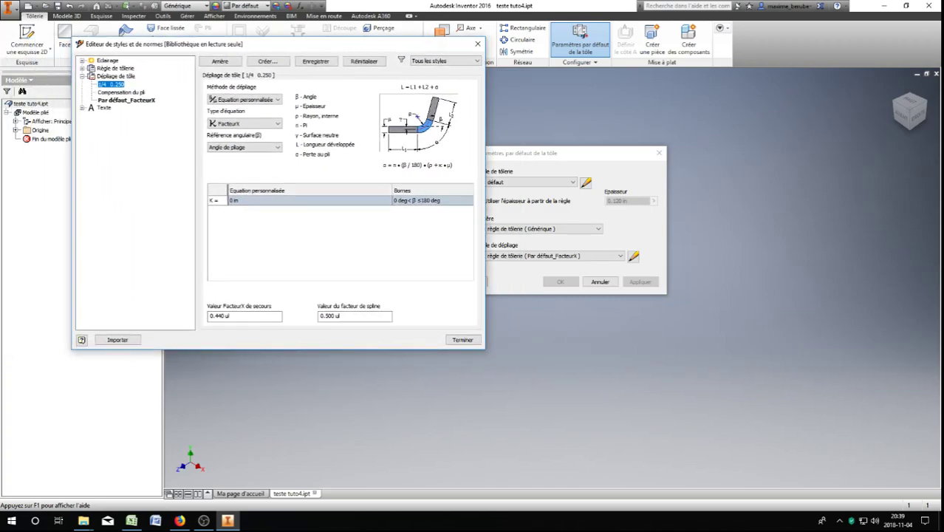
{"action": "left_click_drag", "start_coordinate": [943, 148], "coordinate": [748, 53]}
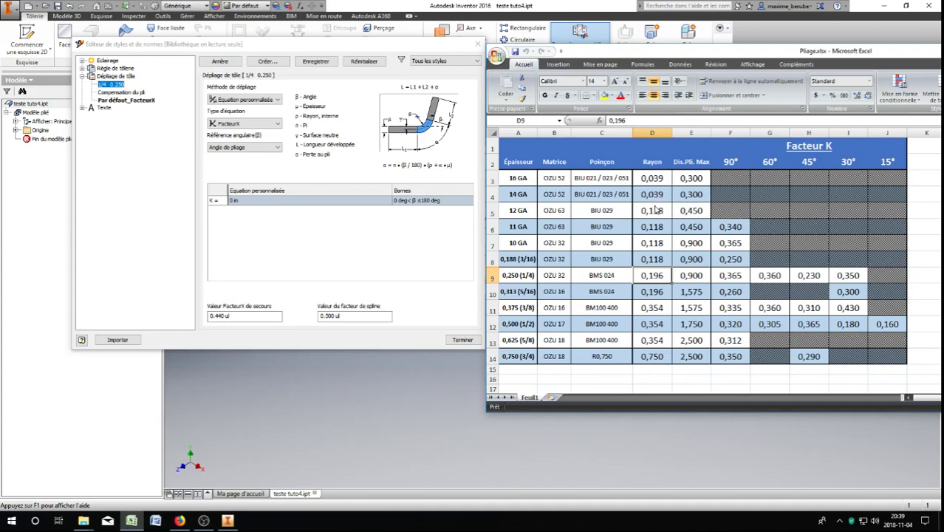
{"action": "left_click", "coordinate": [737, 277]}
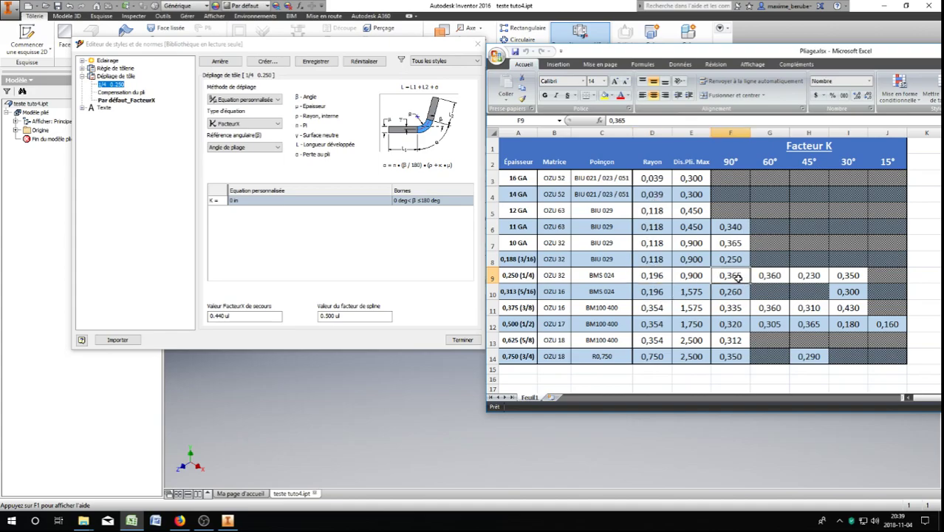
{"action": "left_click", "coordinate": [722, 163]}
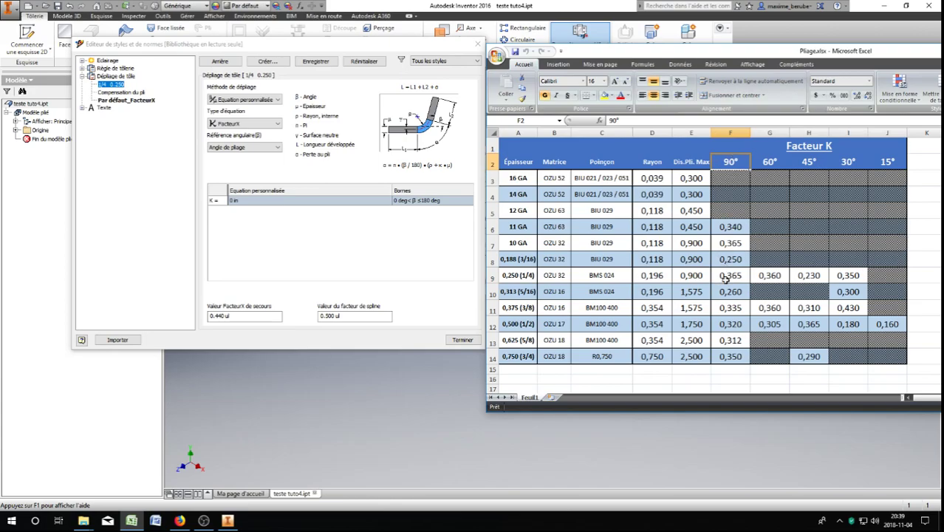
{"action": "left_click", "coordinate": [730, 275]}
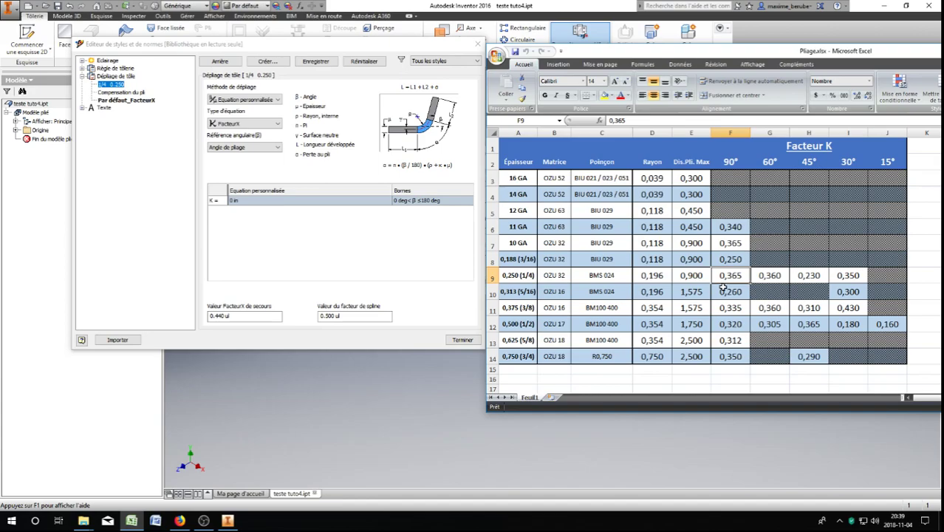
{"action": "left_click_drag", "start_coordinate": [723, 52], "coordinate": [942, 106]}
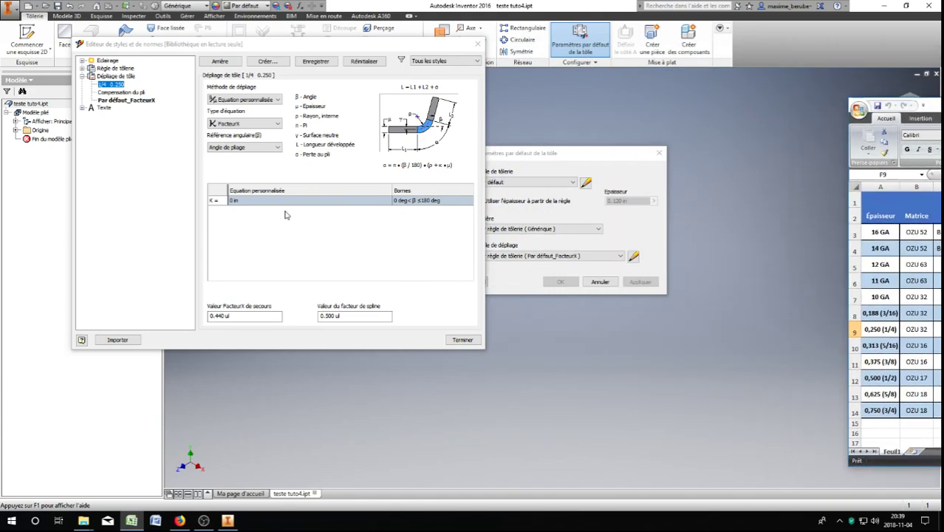
{"action": "left_click", "coordinate": [237, 202]}
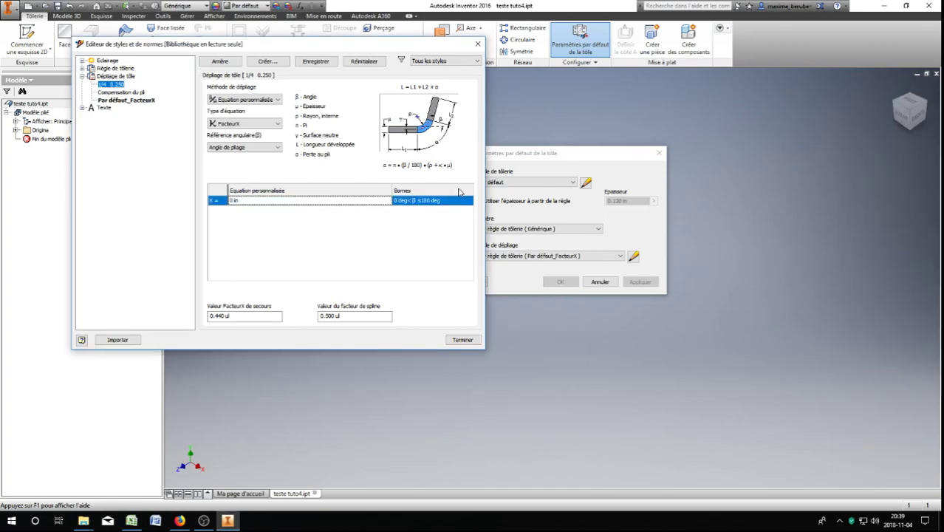
{"action": "double_click", "coordinate": [235, 202]}
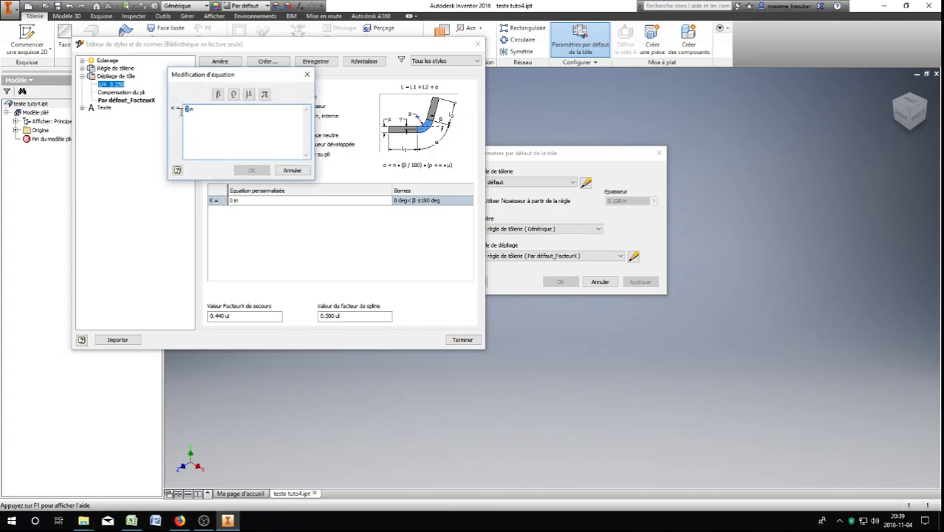
{"action": "type", "text": "0"}
{"action": "left_click", "coordinate": [292, 171]}
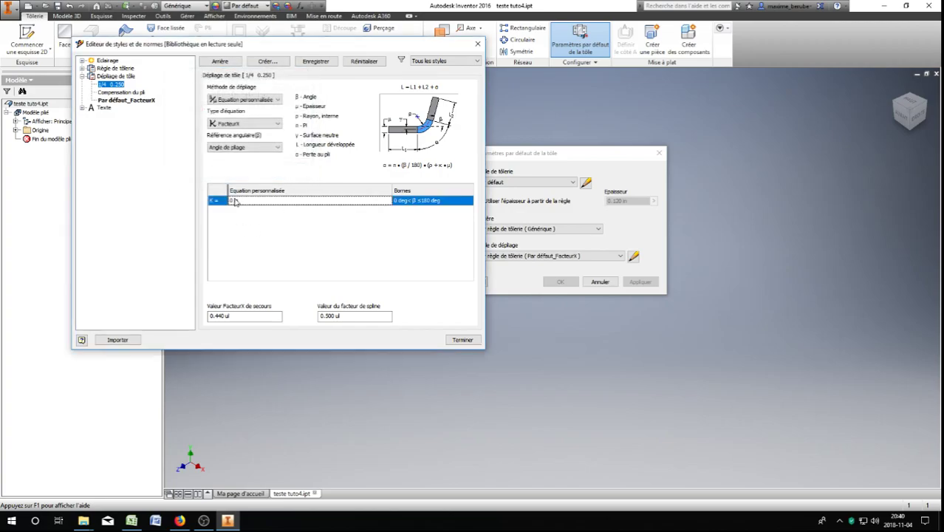
{"action": "double_click", "coordinate": [235, 202]}
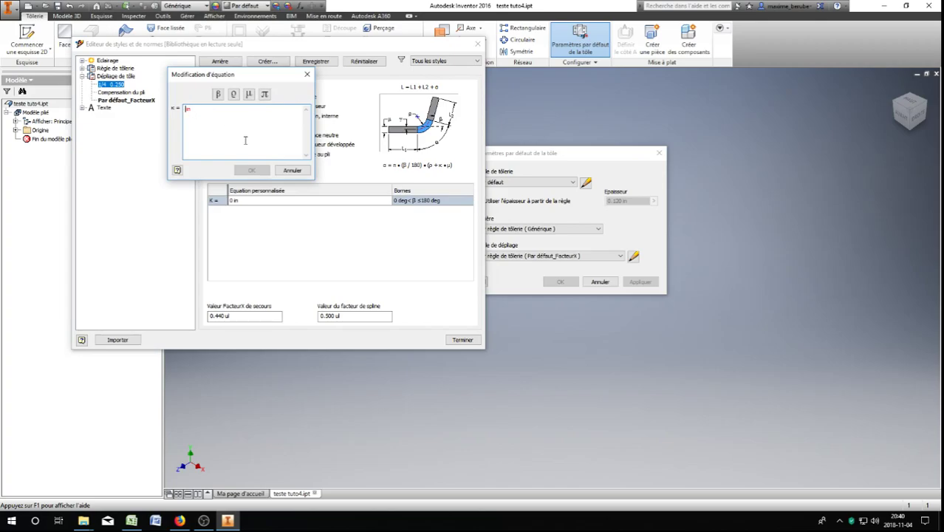
{"action": "type", "text": ".365"}
{"action": "key", "text": "Return"}
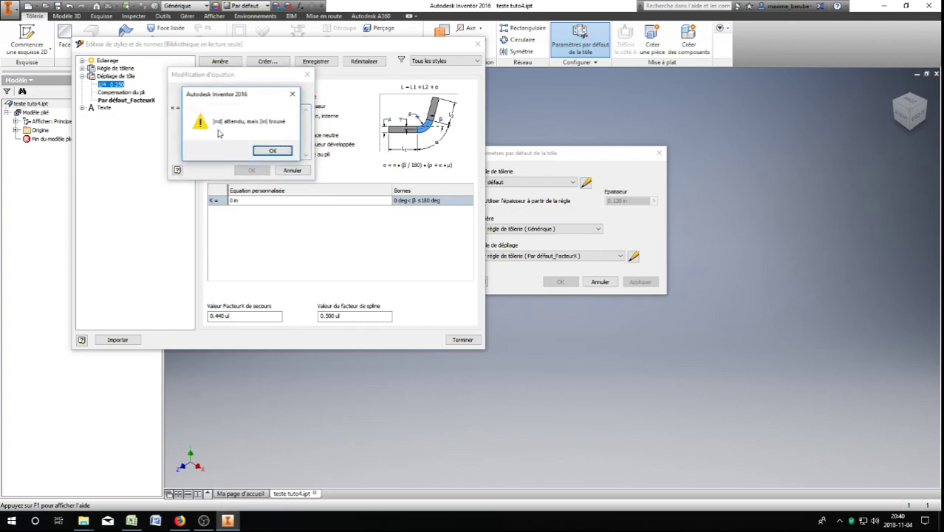
{"action": "left_click", "coordinate": [272, 150]}
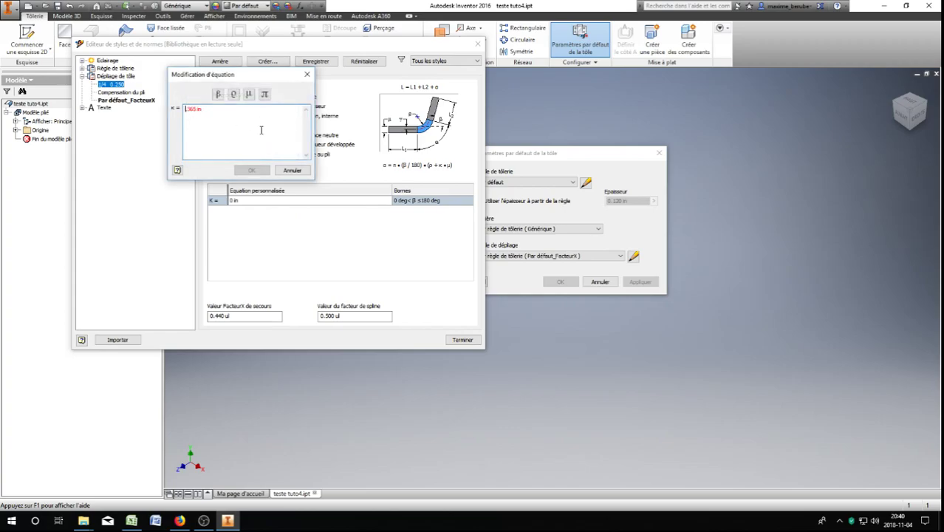
{"action": "type", "text": "0"}
{"action": "key", "text": "Delete"}
{"action": "left_click", "coordinate": [293, 170]}
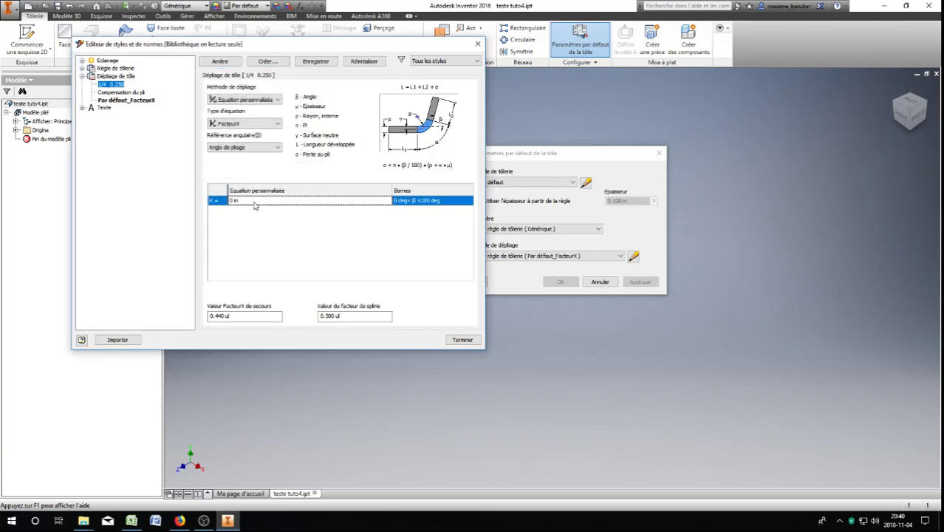
{"action": "left_click", "coordinate": [217, 201]}
{"action": "left_click", "coordinate": [242, 202]}
{"action": "double_click", "coordinate": [248, 202]}
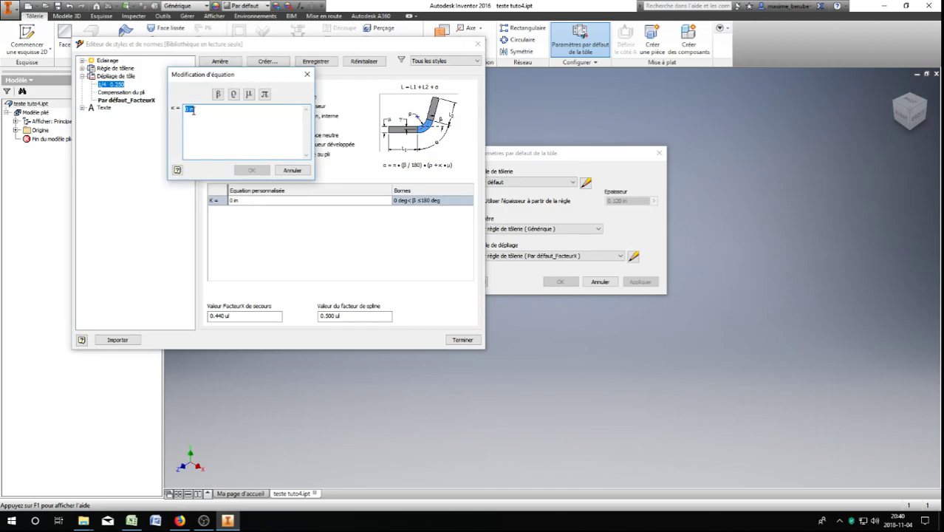
{"action": "left_click", "coordinate": [209, 111]}
{"action": "type", "text": "0.365"}
{"action": "left_click", "coordinate": [290, 171]}
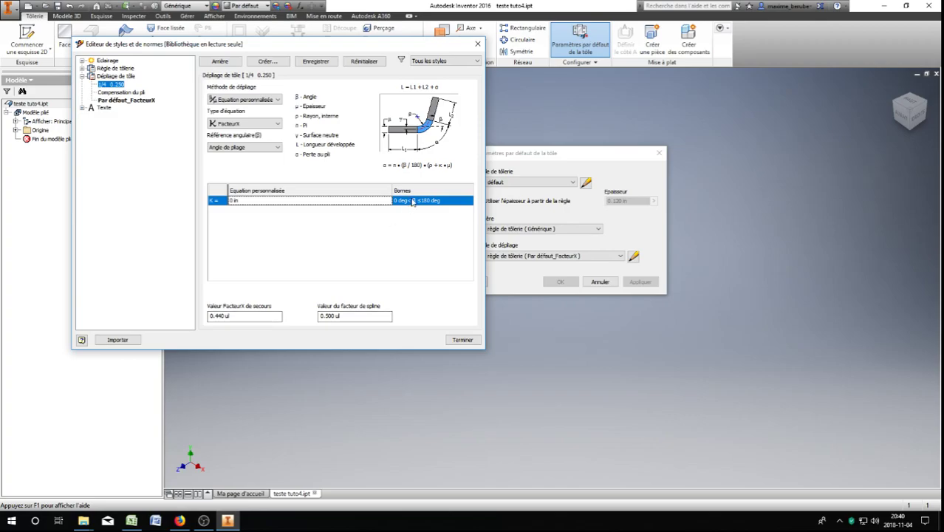
Step: Set the equation row's lower angle bound to 90 deg and its custom K-factor equation to 0.365
{"action": "double_click", "coordinate": [432, 200]}
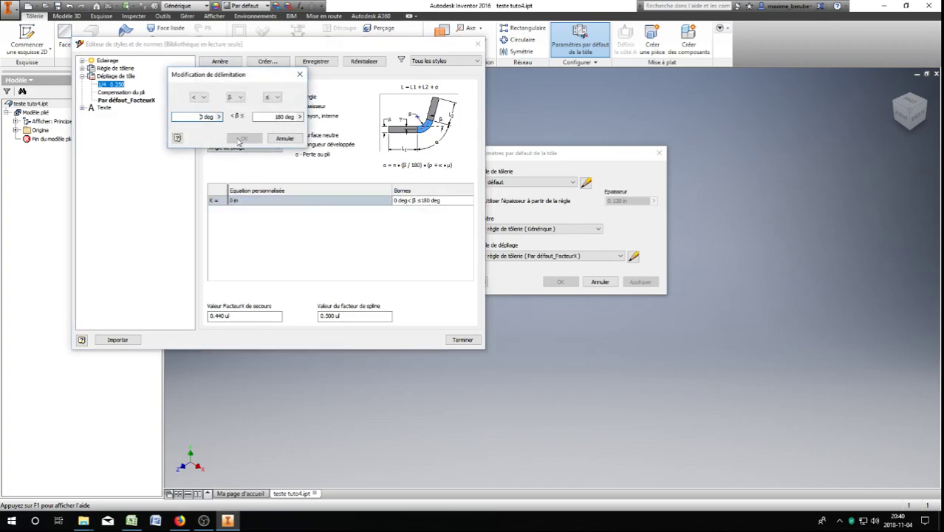
{"action": "type", "text": "90"}
{"action": "left_click", "coordinate": [245, 138]}
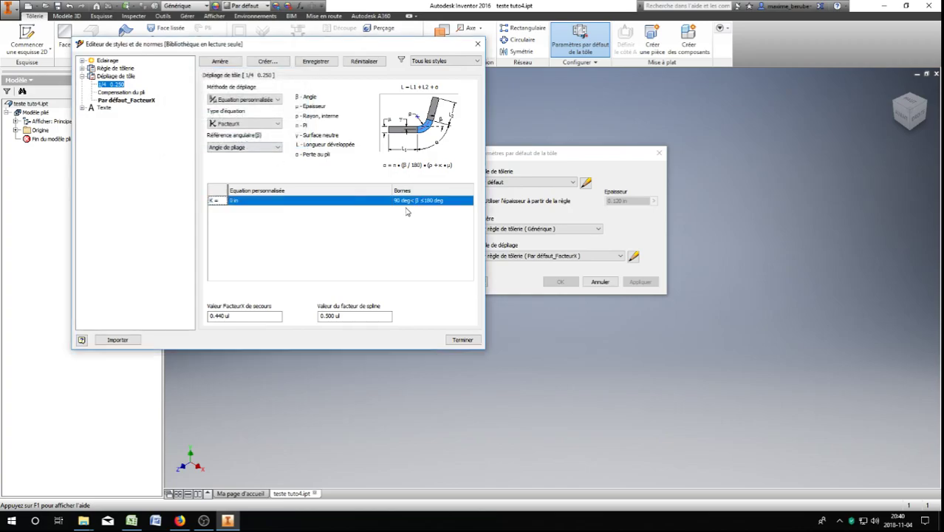
{"action": "double_click", "coordinate": [233, 200]}
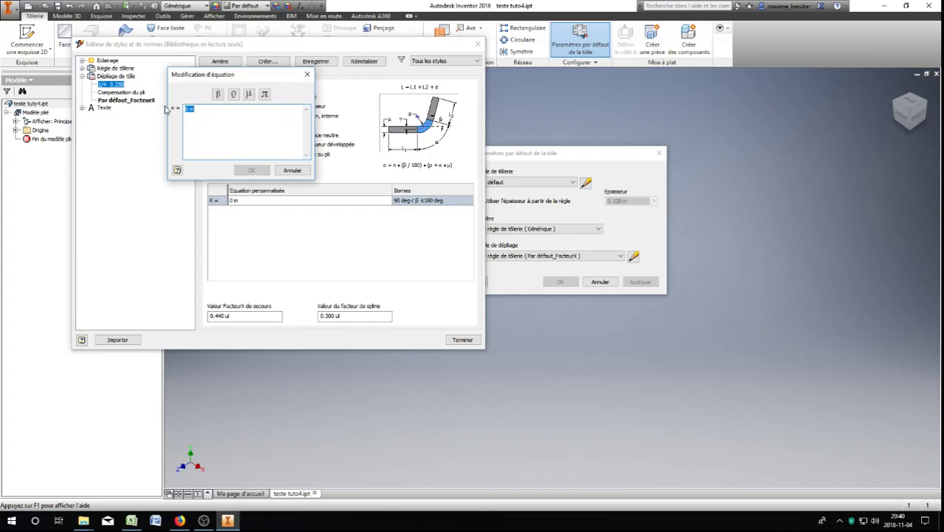
{"action": "type", "text": "0.365"}
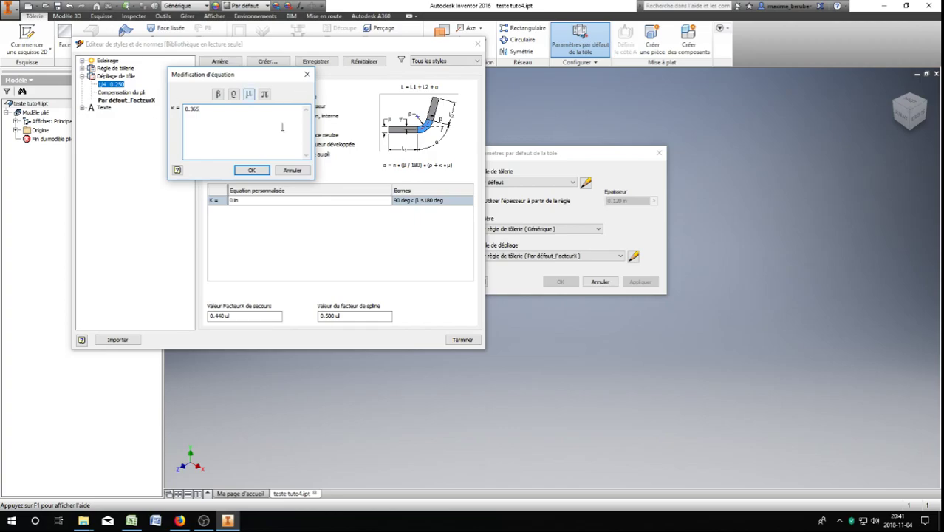
{"action": "left_click", "coordinate": [251, 170]}
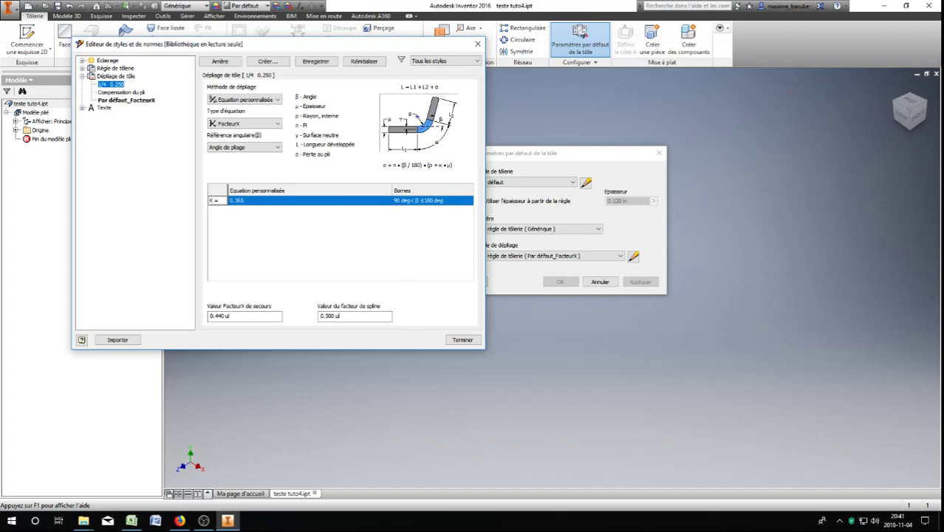
Step: Check the 0,250 (1/4) K-factors in the Pliage.xlsx bending table and set the 0.365 row's lower angle bound to 75 deg
{"action": "left_click_drag", "start_coordinate": [943, 110], "coordinate": [517, 39]}
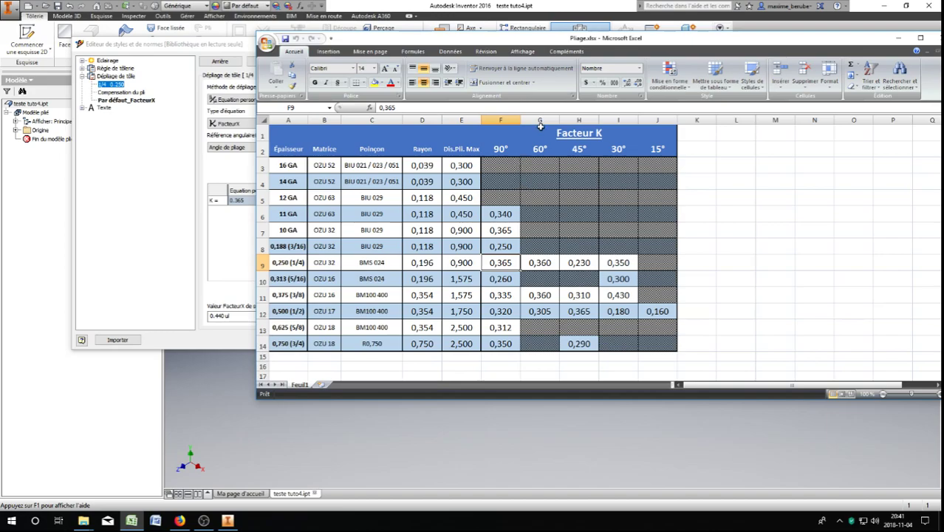
{"action": "left_click_drag", "start_coordinate": [650, 42], "coordinate": [943, 80]}
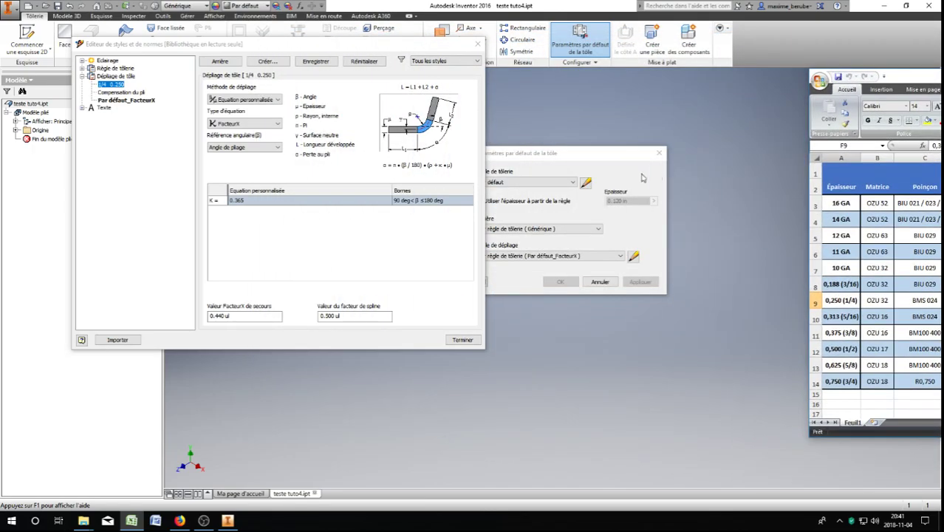
{"action": "left_click", "coordinate": [399, 204]}
{"action": "double_click", "coordinate": [400, 205]}
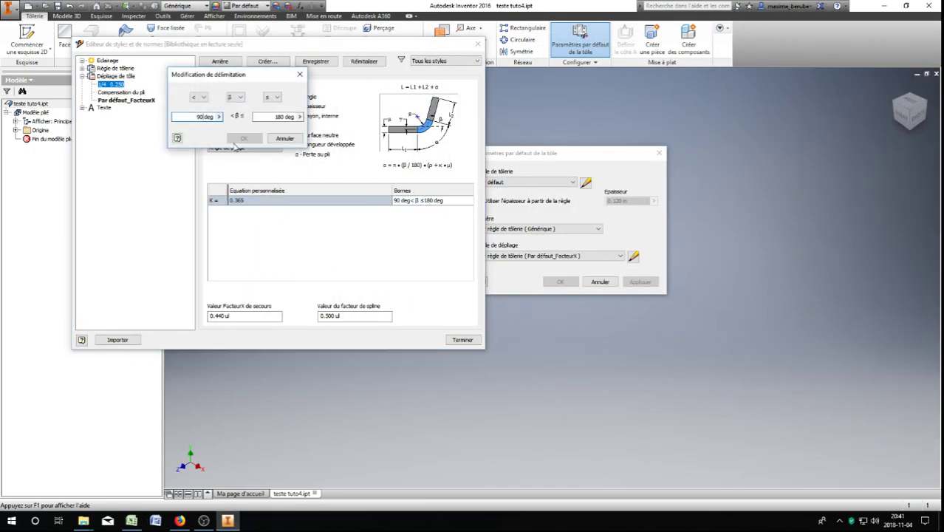
{"action": "key", "text": "BackSpace"}
{"action": "key", "text": "BackSpace"}
{"action": "type", "text": "90"}
{"action": "key", "text": "BackSpace"}
{"action": "key", "text": "BackSpace"}
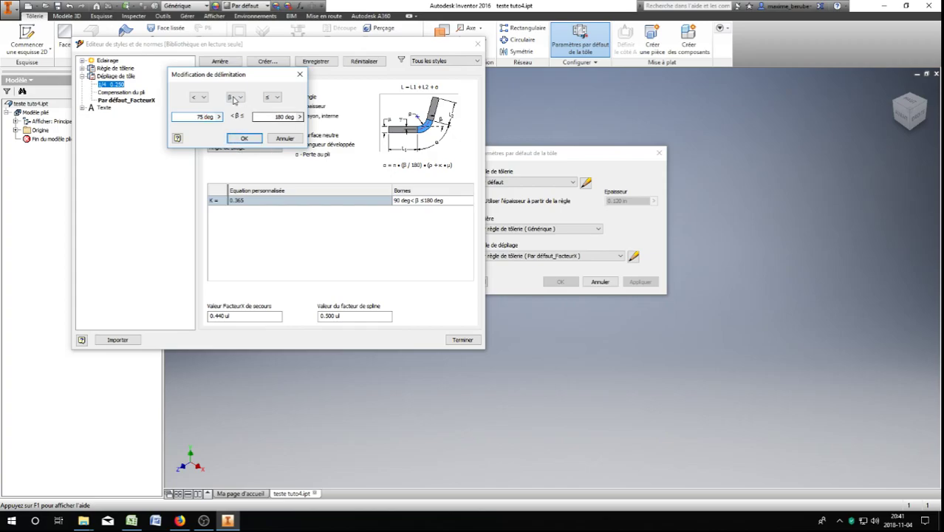
{"action": "left_click", "coordinate": [244, 138]}
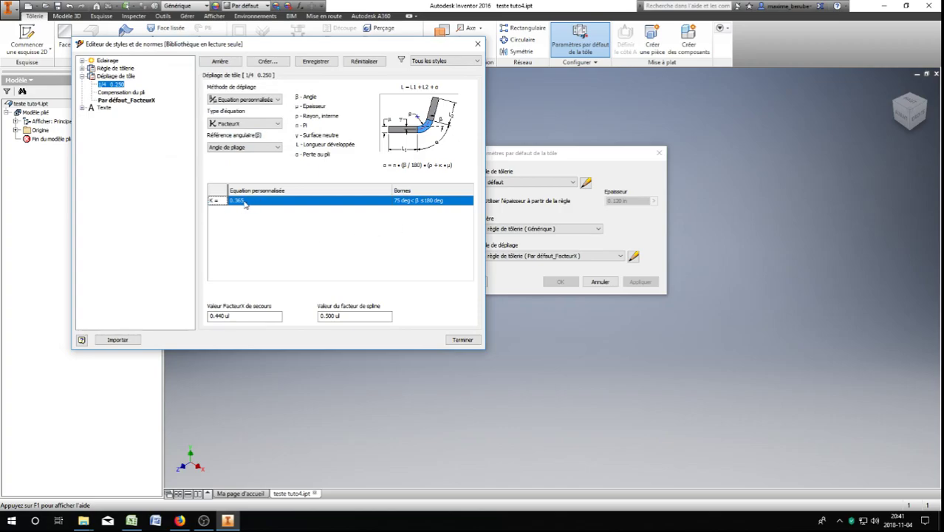
Step: Insert a second equation row and set its K-factor to 0.360, the bending table's 60° value for 0,250 (1/4)
{"action": "right_click", "coordinate": [221, 206]}
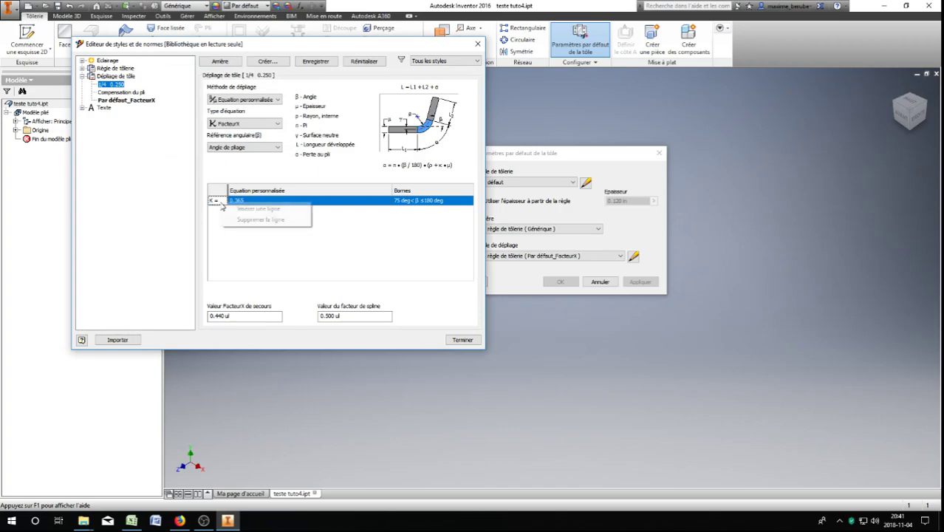
{"action": "left_click", "coordinate": [238, 210]}
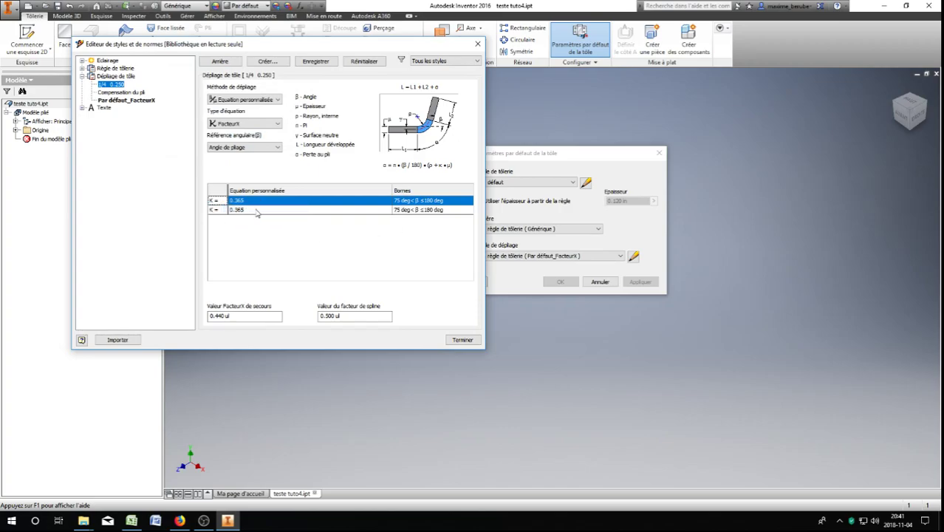
{"action": "left_click", "coordinate": [132, 521]}
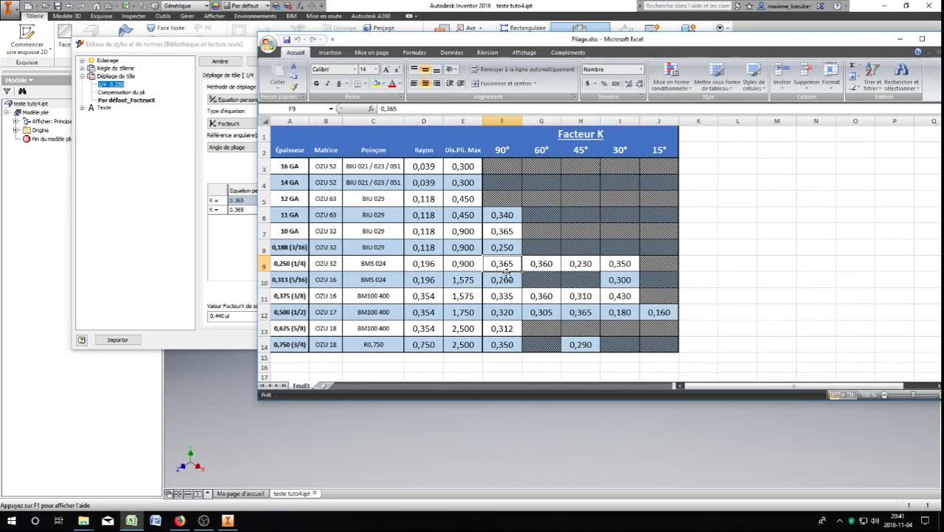
{"action": "left_click", "coordinate": [541, 265]}
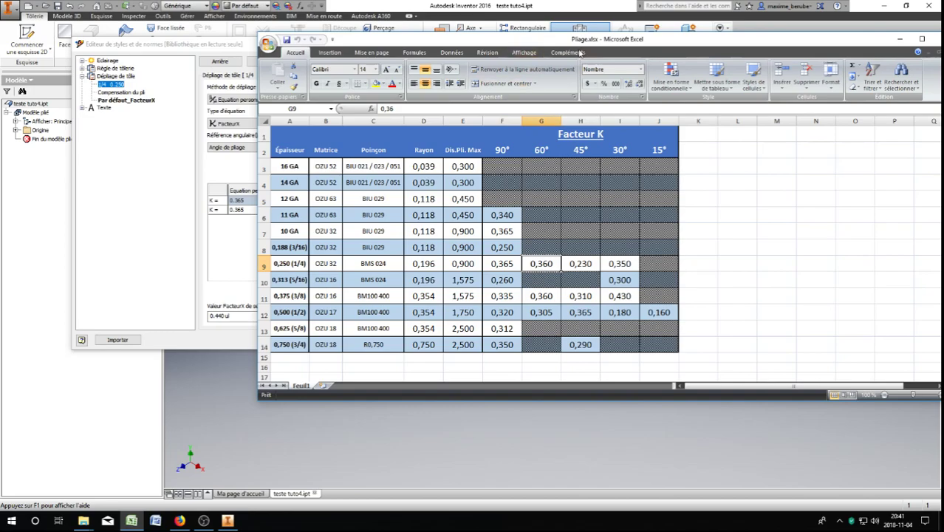
{"action": "left_click_drag", "start_coordinate": [650, 40], "coordinate": [936, 67]}
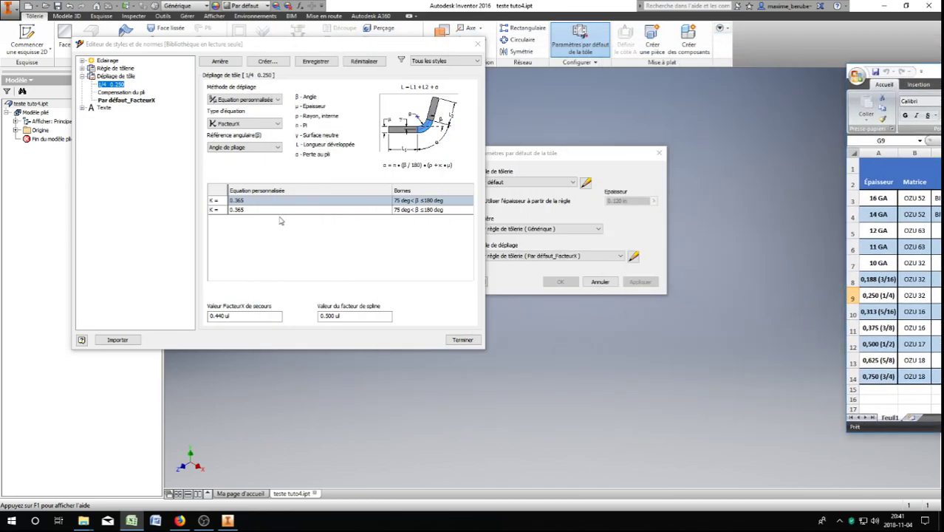
{"action": "double_click", "coordinate": [242, 212]}
{"action": "left_click", "coordinate": [208, 114]}
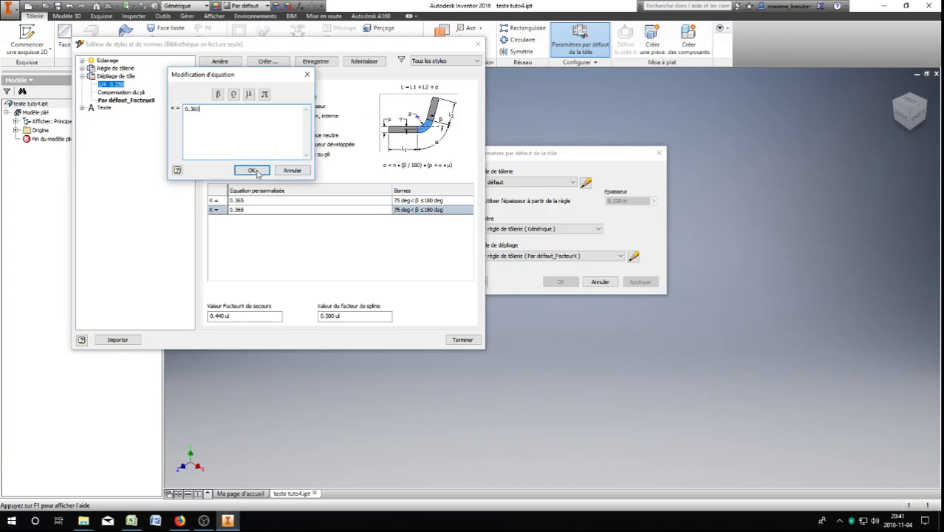
{"action": "left_click", "coordinate": [252, 170]}
Step: Recheck the bending table's angles and set the 0.360 row's angle bounds to 52.5 deg < β ≤ 75 deg
{"action": "left_click_drag", "start_coordinate": [943, 71], "coordinate": [703, 25]}
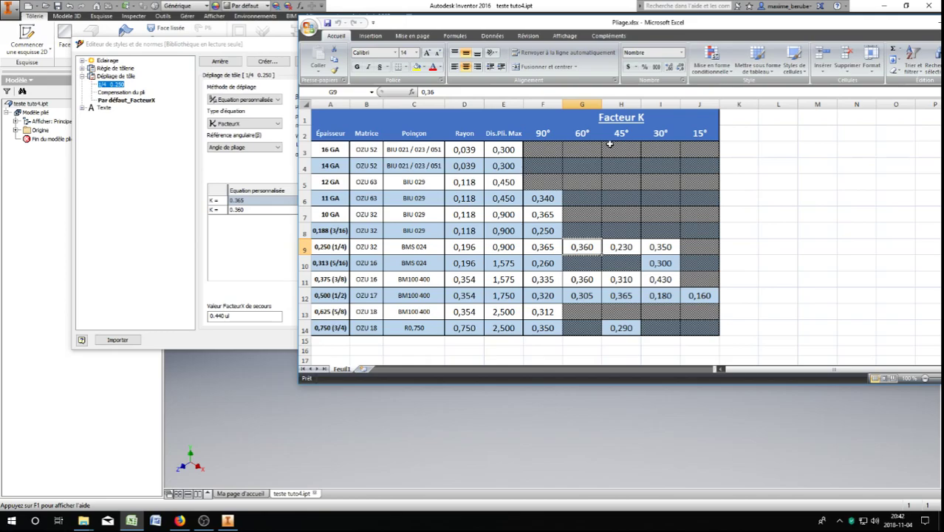
{"action": "left_click_drag", "start_coordinate": [607, 24], "coordinate": [943, 56]}
{"action": "double_click", "coordinate": [401, 211]}
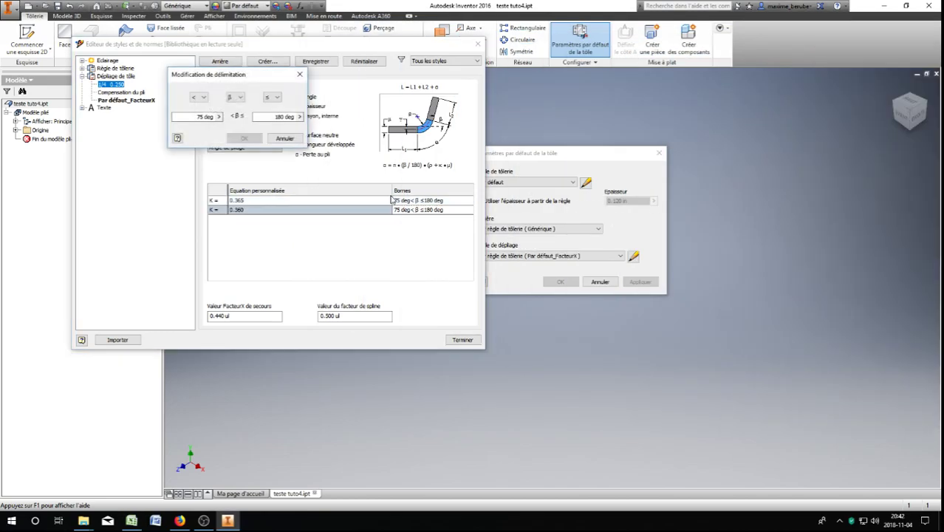
{"action": "left_click", "coordinate": [203, 116]}
{"action": "type", "text": "52."}
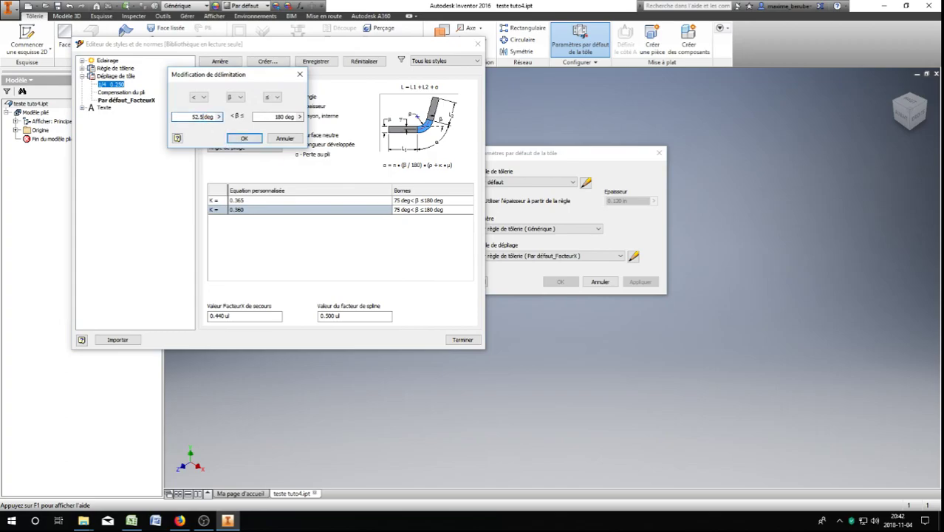
{"action": "double_click", "coordinate": [280, 117]}
{"action": "type", "text": "75"}
{"action": "left_click", "coordinate": [245, 139]}
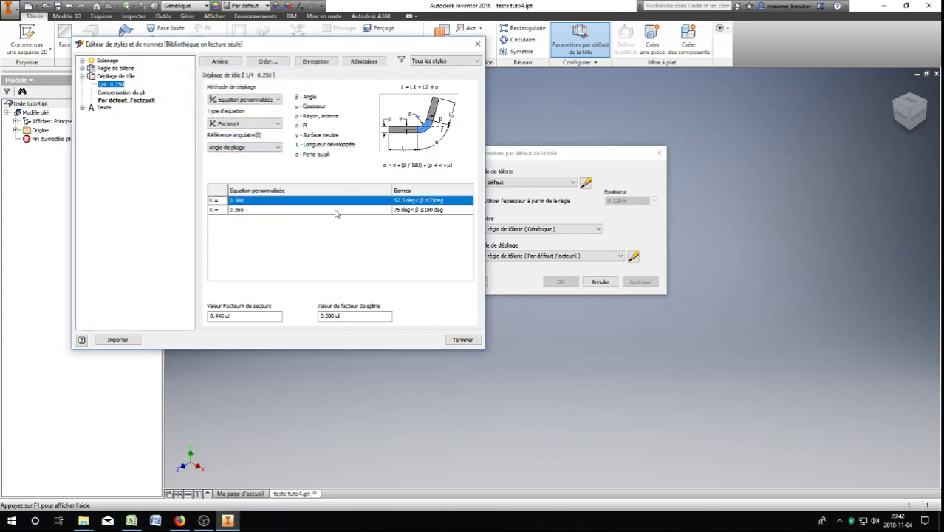
Step: Insert a third equation row and look up the 45° K-factor for 0,250 (1/4) in Pliage.xlsx
{"action": "right_click", "coordinate": [215, 210]}
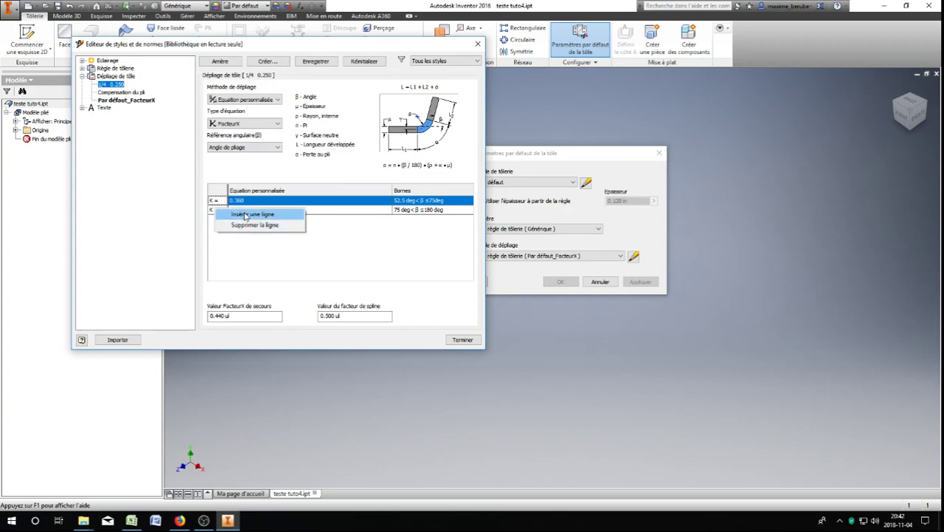
{"action": "left_click", "coordinate": [251, 212]}
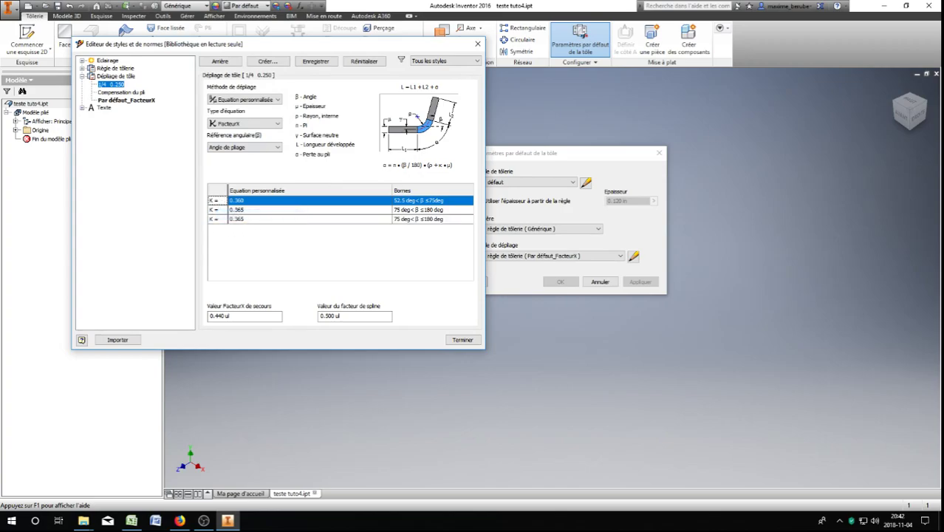
{"action": "left_click_drag", "start_coordinate": [943, 67], "coordinate": [654, 58]}
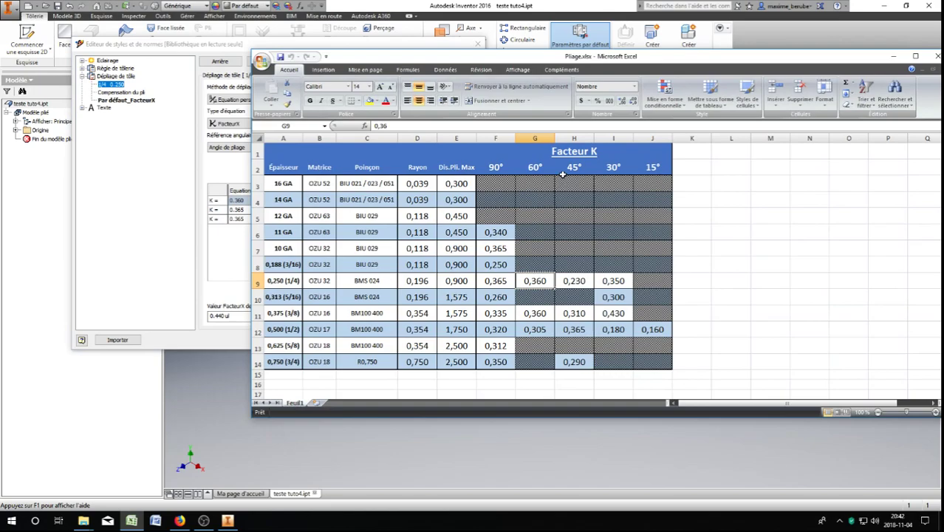
{"action": "left_click", "coordinate": [576, 284]}
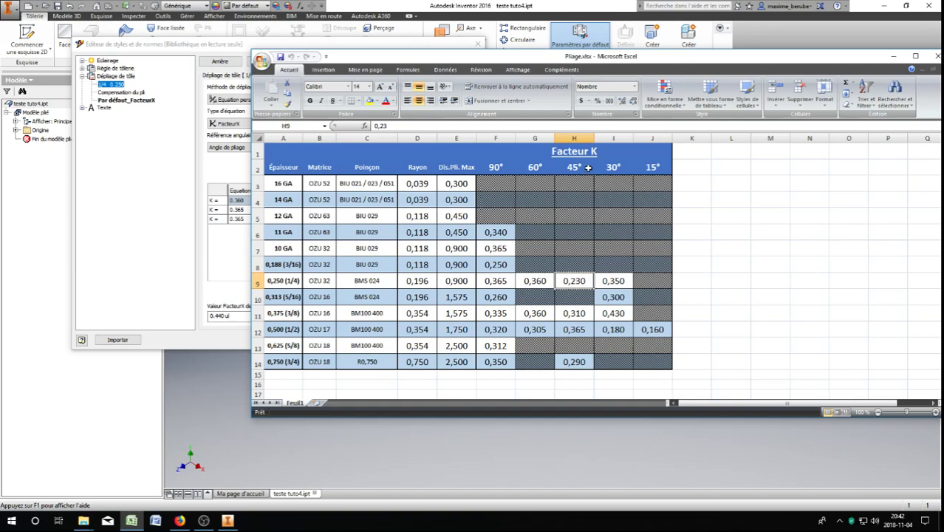
{"action": "left_click_drag", "start_coordinate": [516, 57], "coordinate": [942, 70]}
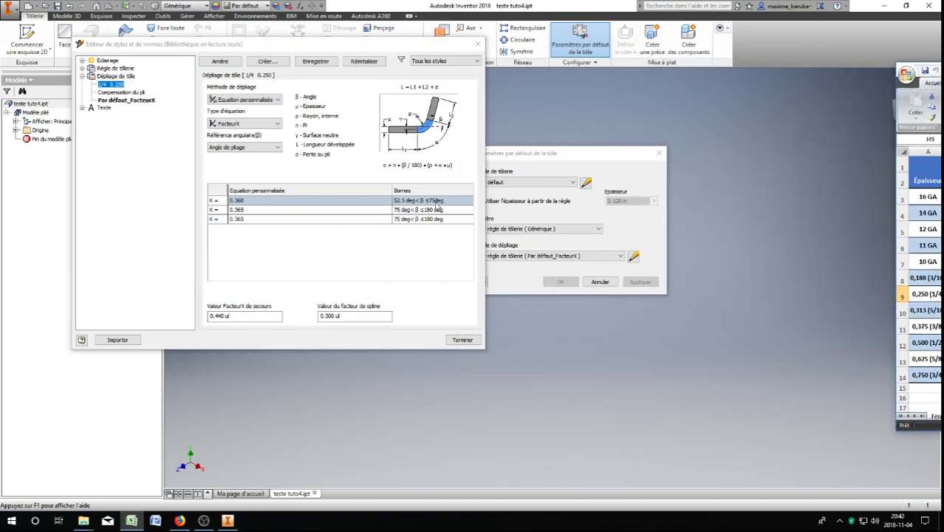
Step: Change the 0.360 row's angle bounds to 37.5 deg < β ≤ 52.5 deg
{"action": "double_click", "coordinate": [399, 201]}
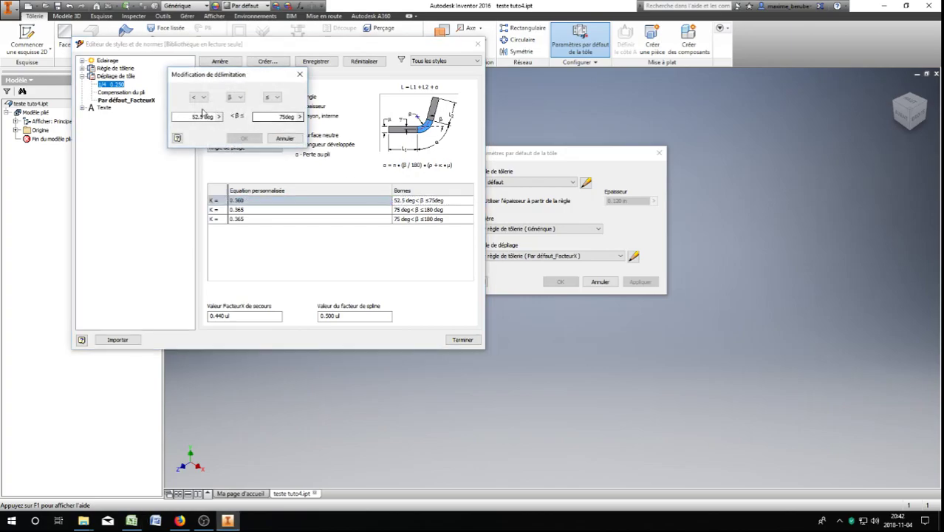
{"action": "double_click", "coordinate": [201, 117]}
{"action": "key", "text": "ctrl+c"}
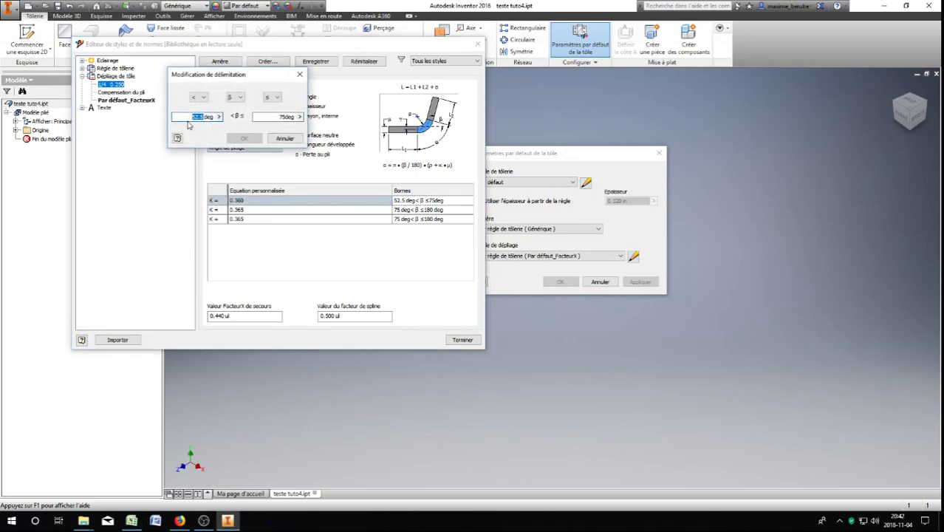
{"action": "left_click", "coordinate": [283, 115]}
{"action": "double_click", "coordinate": [283, 115]}
{"action": "left_click", "coordinate": [284, 118]}
{"action": "key", "text": "ctrl+v"}
{"action": "left_click", "coordinate": [201, 116]}
{"action": "left_click_drag", "start_coordinate": [196, 119], "coordinate": [189, 121]}
{"action": "type", "text": "37"}
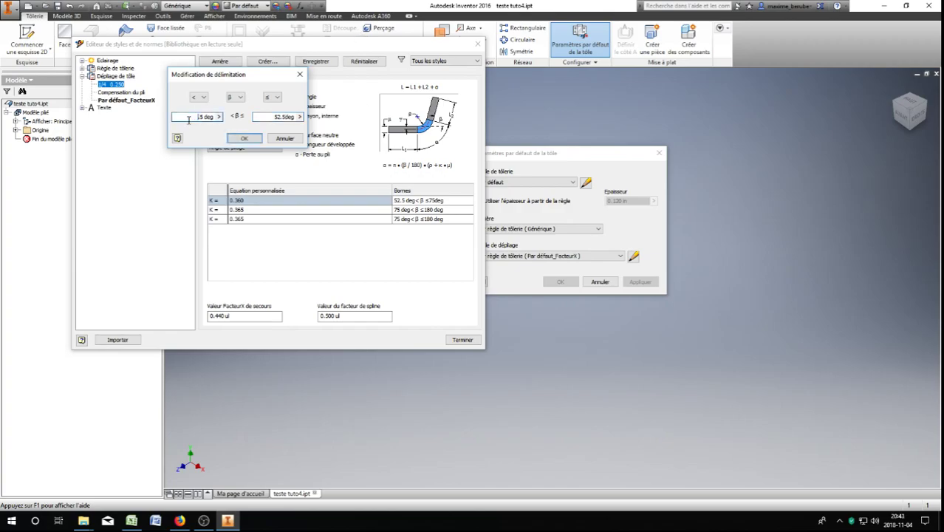
{"action": "left_click", "coordinate": [244, 138]}
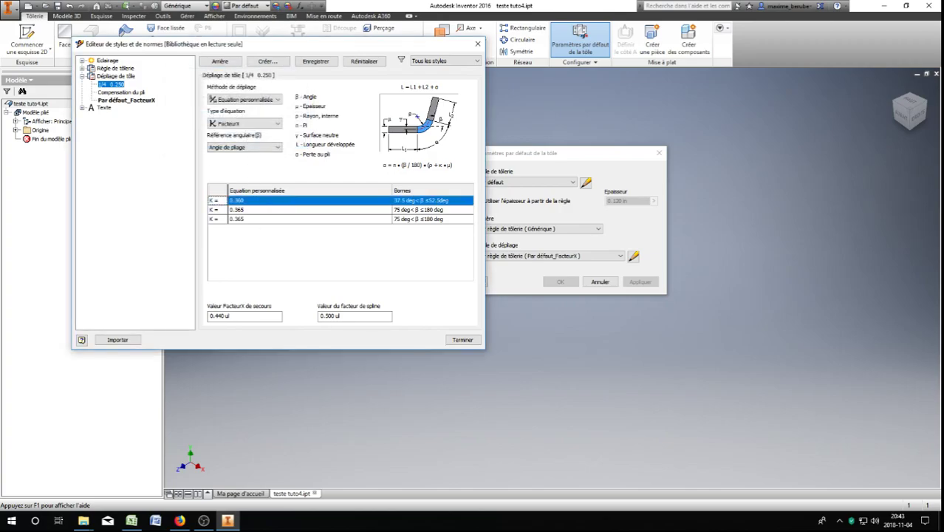
Step: Recheck the 45° K-factor for 0,250 (1/4) in Pliage.xlsx and set the 37.5–52.5 deg row's K-factor to 0.230
{"action": "left_click_drag", "start_coordinate": [943, 63], "coordinate": [664, 57]}
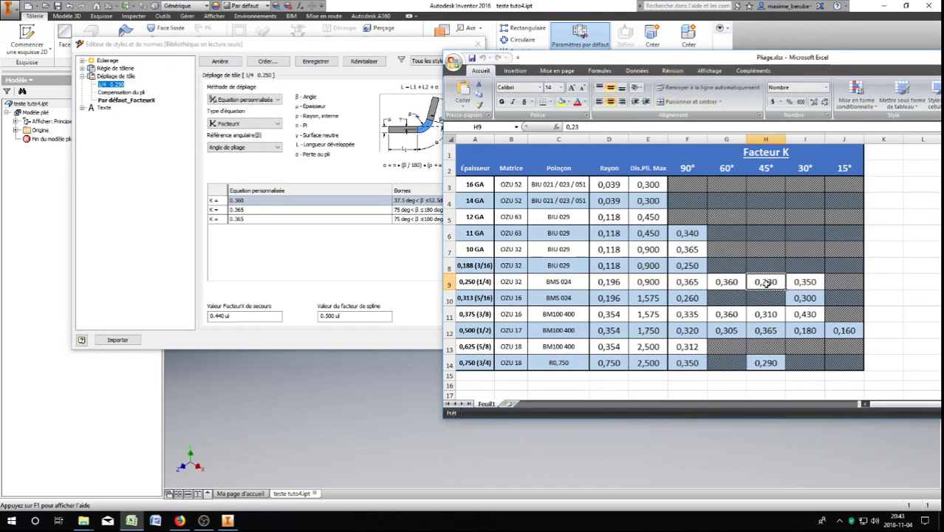
{"action": "left_click_drag", "start_coordinate": [679, 58], "coordinate": [943, 59]}
{"action": "left_click", "coordinate": [237, 201]}
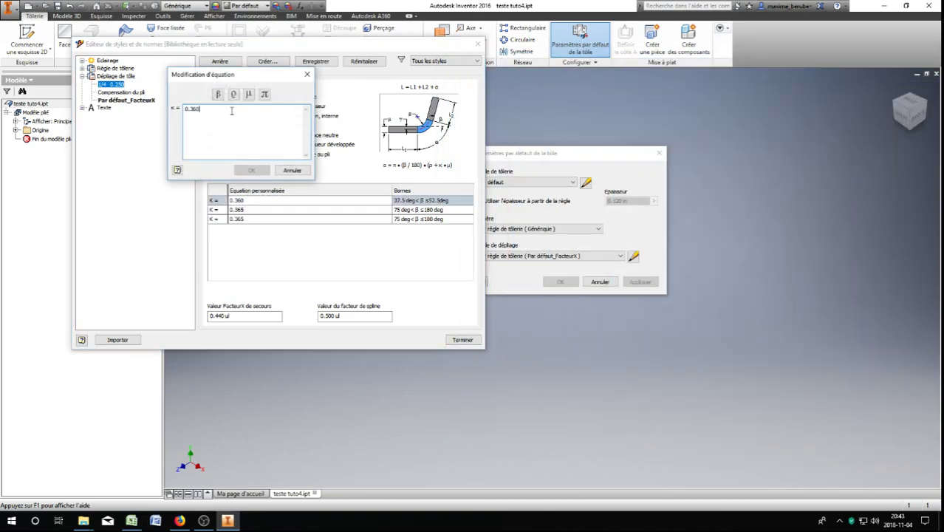
{"action": "key", "text": "BackSpace"}
{"action": "key", "text": "BackSpace"}
{"action": "type", "text": "23"}
{"action": "left_click", "coordinate": [252, 170]}
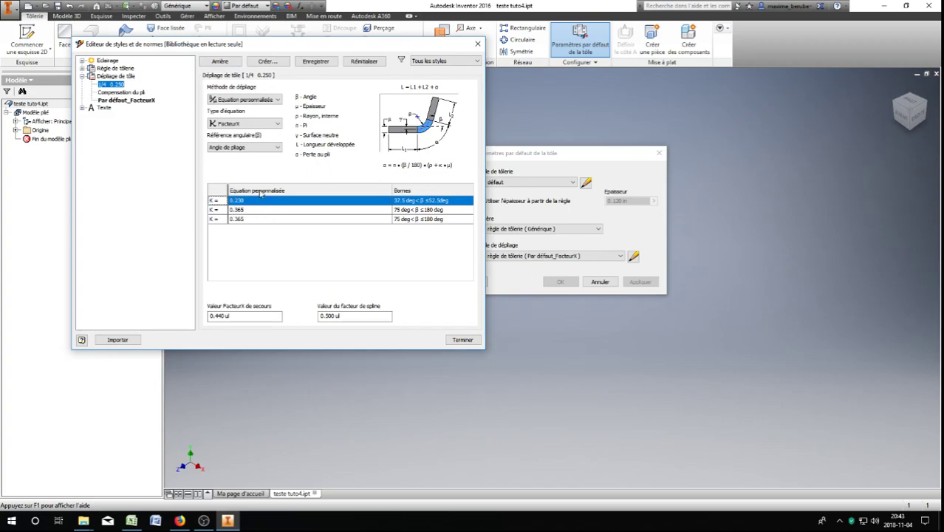
Step: Insert a fourth equation row and look up the 30° K-factor for 0,250 (1/4) in Pliage.xlsx
{"action": "right_click", "coordinate": [225, 201]}
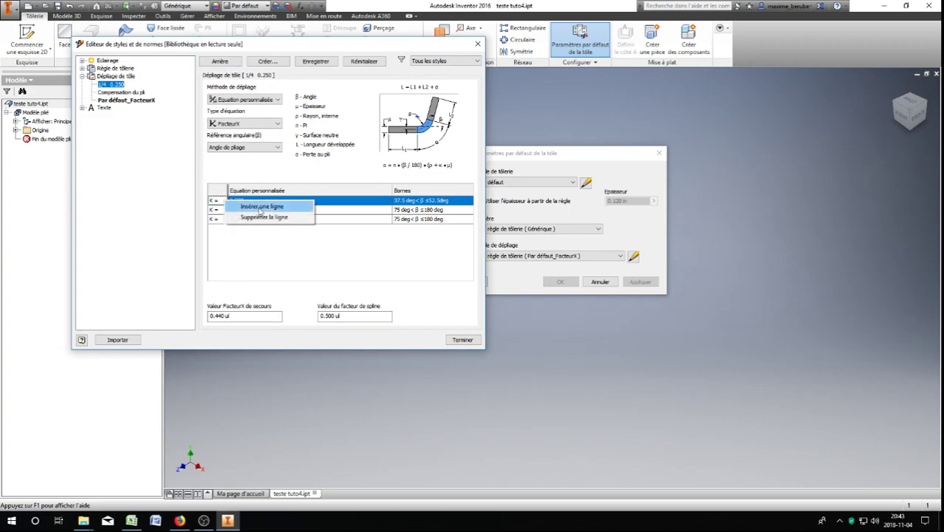
{"action": "left_click", "coordinate": [262, 205]}
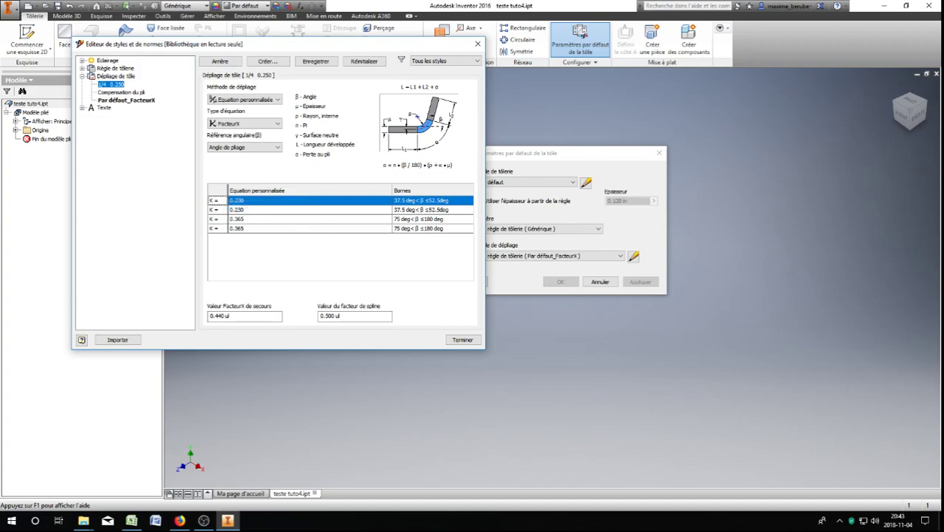
{"action": "left_click_drag", "start_coordinate": [943, 68], "coordinate": [513, 39]}
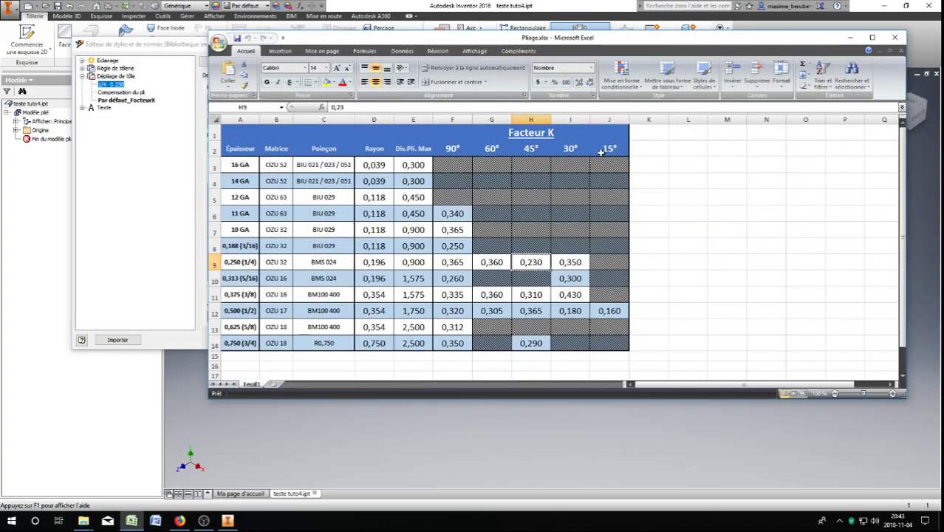
{"action": "left_click", "coordinate": [571, 264]}
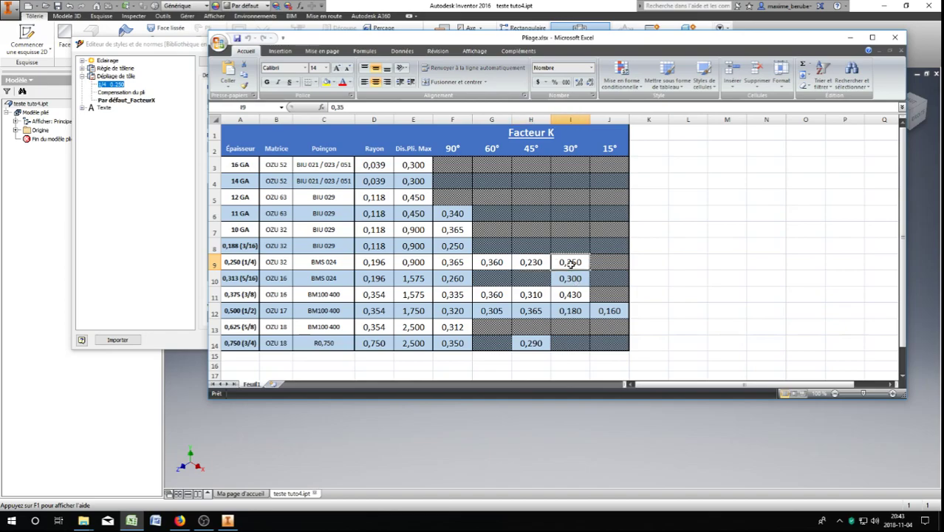
{"action": "left_click", "coordinate": [607, 264]}
{"action": "left_click", "coordinate": [569, 261]}
{"action": "left_click_drag", "start_coordinate": [612, 38], "coordinate": [943, 50]}
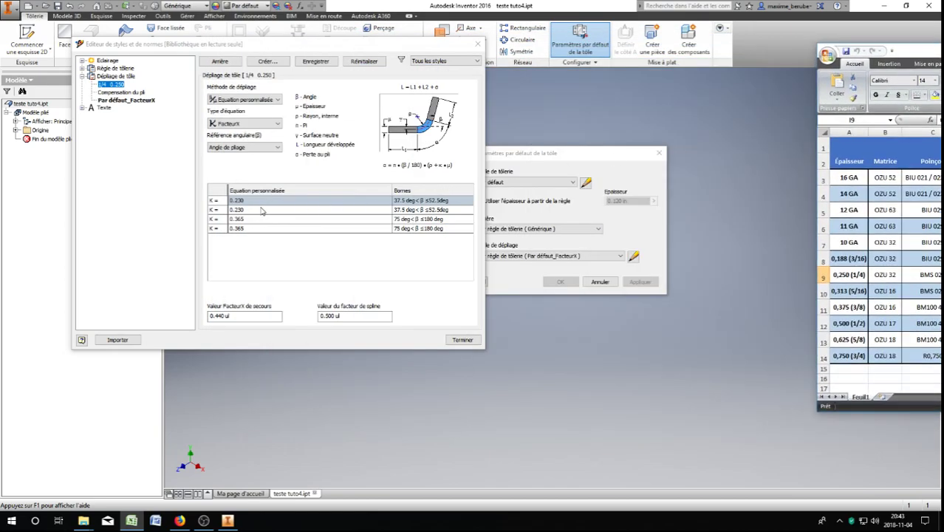
Step: Set the first equation row's angle bounds to 0 deg < β ≤ 37.5 deg
{"action": "double_click", "coordinate": [409, 202]}
{"action": "left_click", "coordinate": [279, 117]}
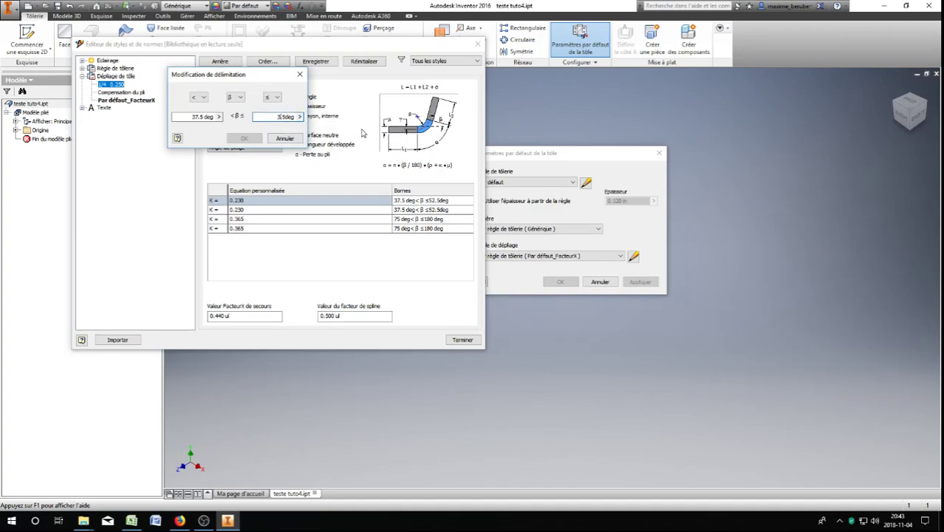
{"action": "left_click", "coordinate": [201, 117]}
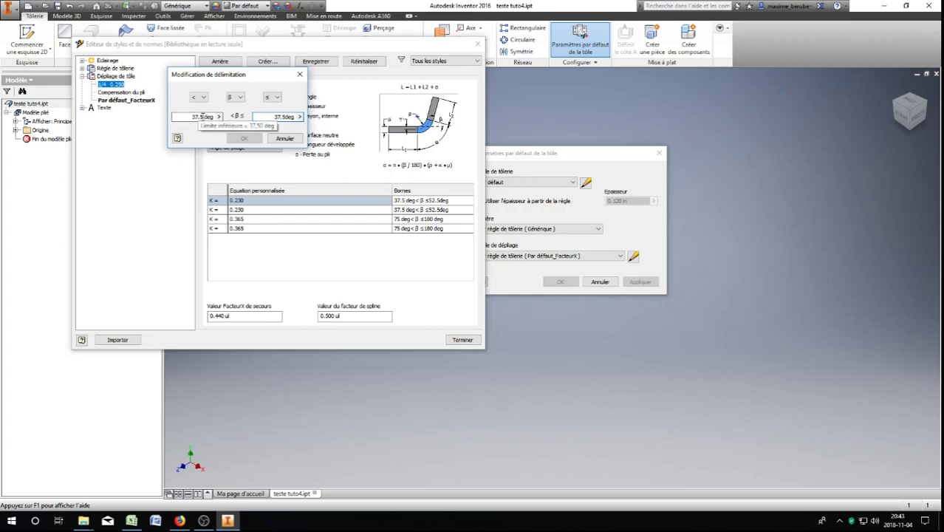
{"action": "key", "text": "BackSpace"}
{"action": "key", "text": "BackSpace"}
{"action": "key", "text": "BackSpace"}
{"action": "key", "text": "BackSpace"}
{"action": "key", "text": "BackSpace"}
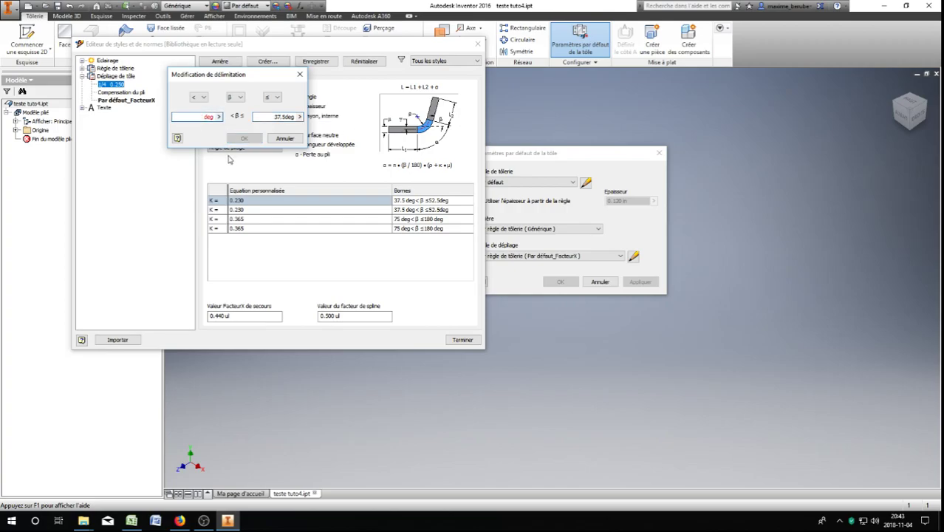
{"action": "type", "text": "0"}
{"action": "left_click", "coordinate": [245, 138]}
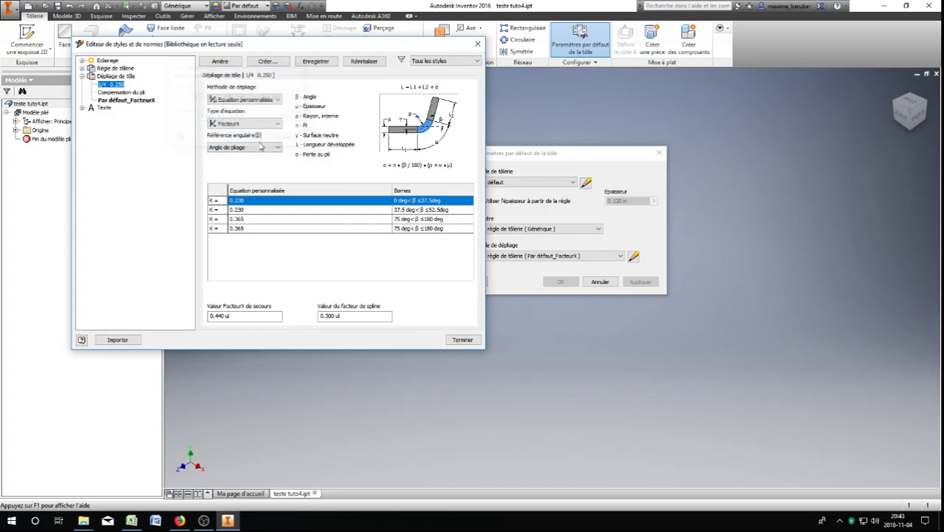
Step: Set the 0–37.5 deg row's K-factor to 0.350 and save the 1/4 0.250 unfold rule
{"action": "double_click", "coordinate": [243, 201]}
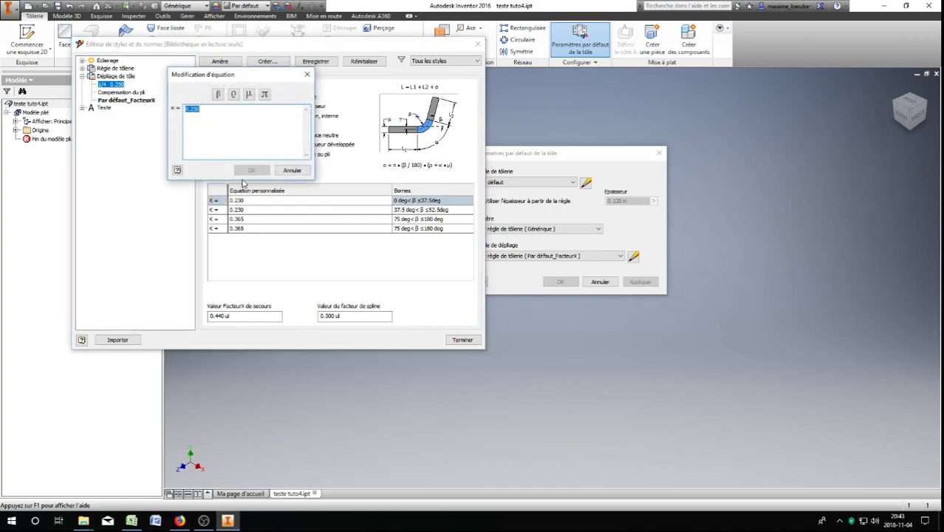
{"action": "left_click", "coordinate": [212, 109]}
{"action": "key", "text": "BackSpace"}
{"action": "key", "text": "BackSpace"}
{"action": "key", "text": "BackSpace"}
{"action": "type", "text": "35"}
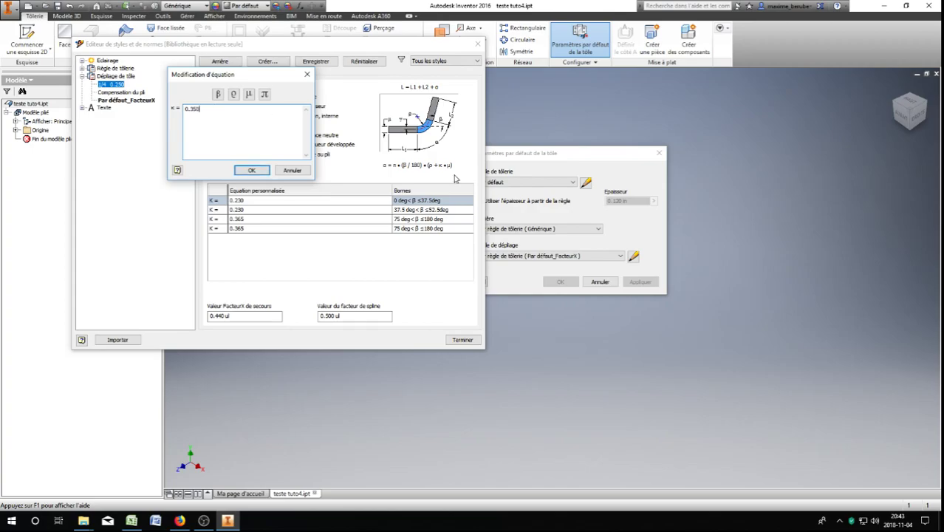
{"action": "left_click", "coordinate": [251, 170]}
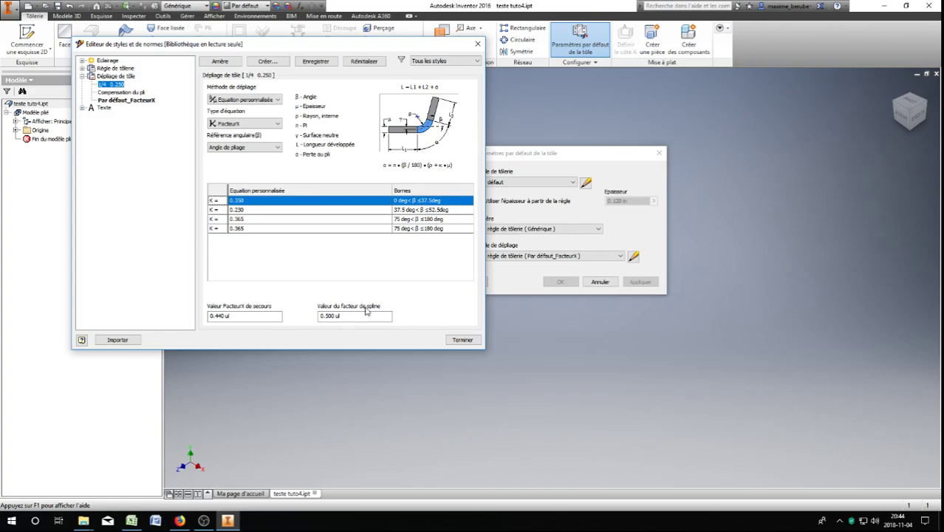
{"action": "left_click", "coordinate": [315, 64]}
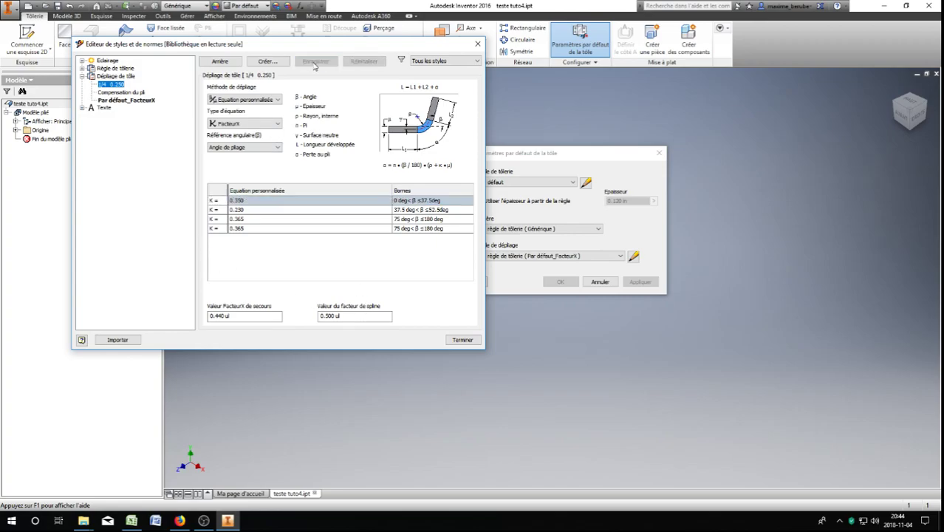
Step: Assign the 1/4 0.250 unfold rule to the 1/4 0.0250 sheet metal rule and save it
{"action": "left_click_drag", "start_coordinate": [218, 47], "coordinate": [461, 56]}
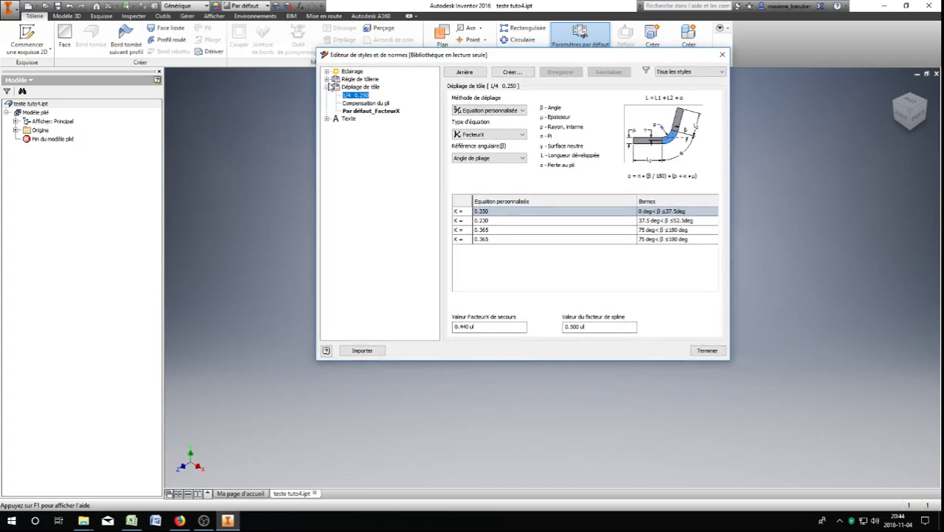
{"action": "left_click", "coordinate": [327, 79]}
{"action": "left_click", "coordinate": [358, 87]}
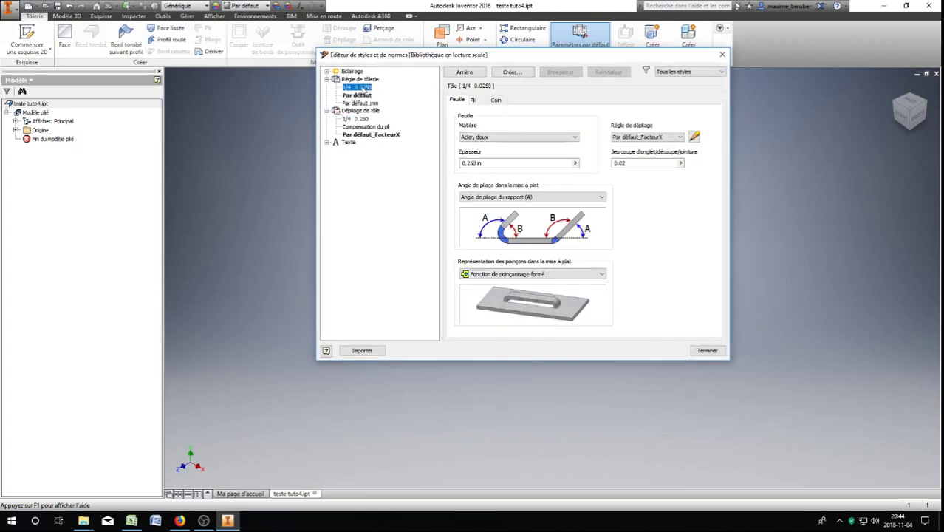
{"action": "left_click", "coordinate": [680, 138]}
{"action": "left_click", "coordinate": [680, 126]}
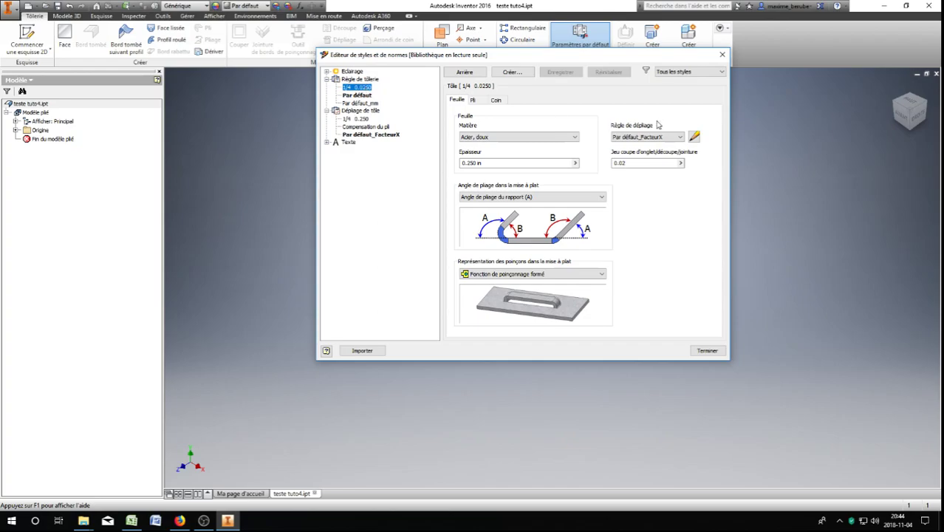
{"action": "left_click", "coordinate": [355, 119]}
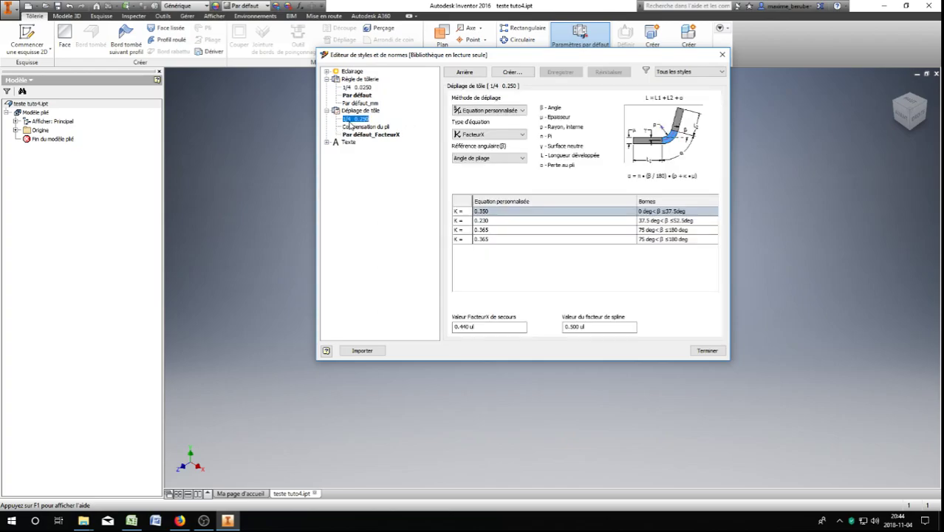
{"action": "left_click", "coordinate": [354, 87]}
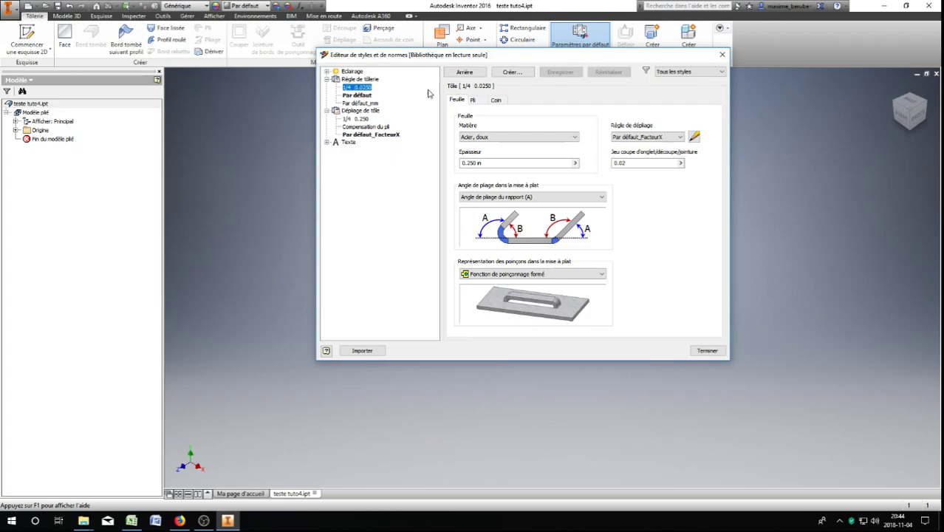
{"action": "left_click", "coordinate": [637, 138]}
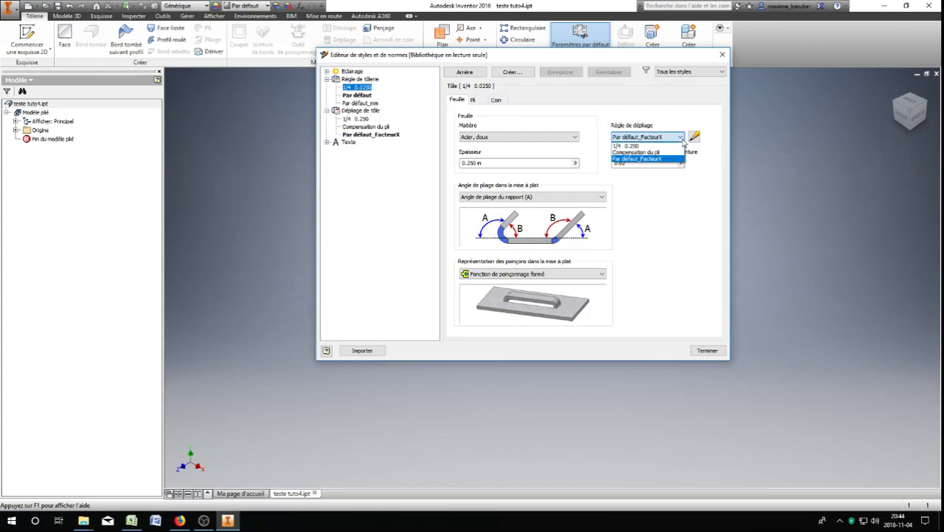
{"action": "left_click", "coordinate": [626, 146]}
{"action": "left_click", "coordinate": [566, 74]}
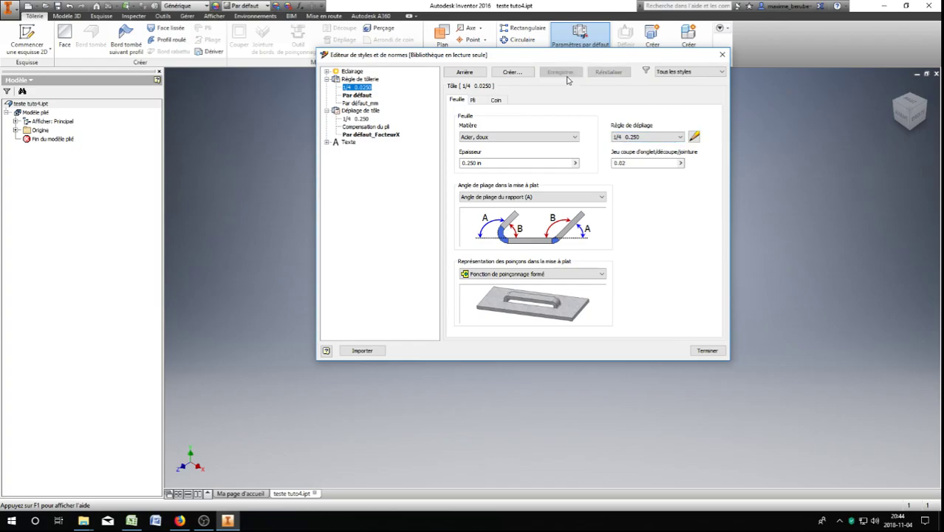
Step: Close the style editor and apply 1/4 0.0250 as the part's default sheet metal rule, keeping the unfold rule by sheet metal rule
{"action": "left_click", "coordinate": [706, 351]}
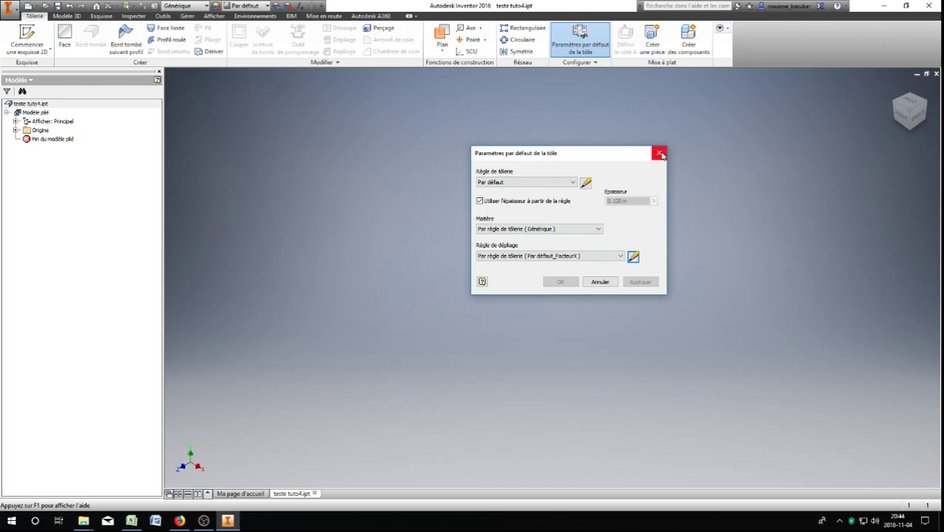
{"action": "left_click", "coordinate": [556, 185]}
{"action": "left_click", "coordinate": [510, 191]}
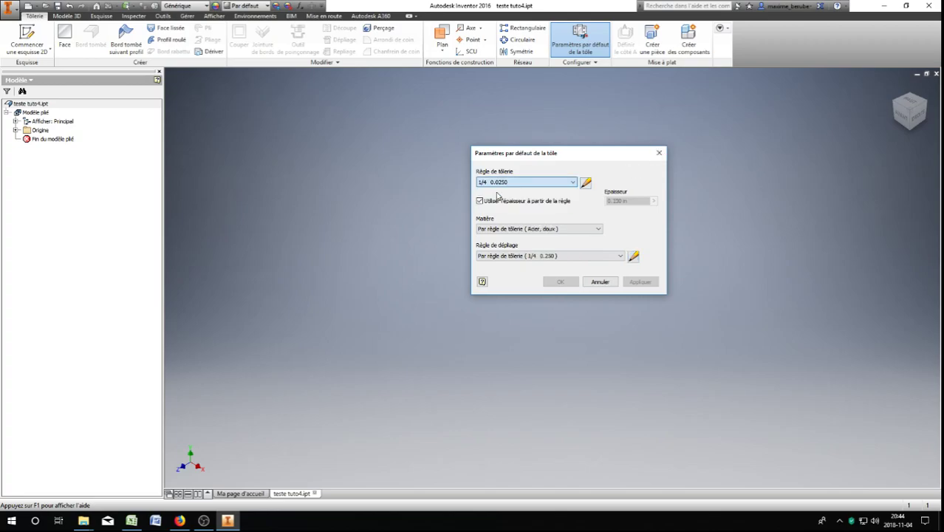
{"action": "left_click", "coordinate": [517, 255]}
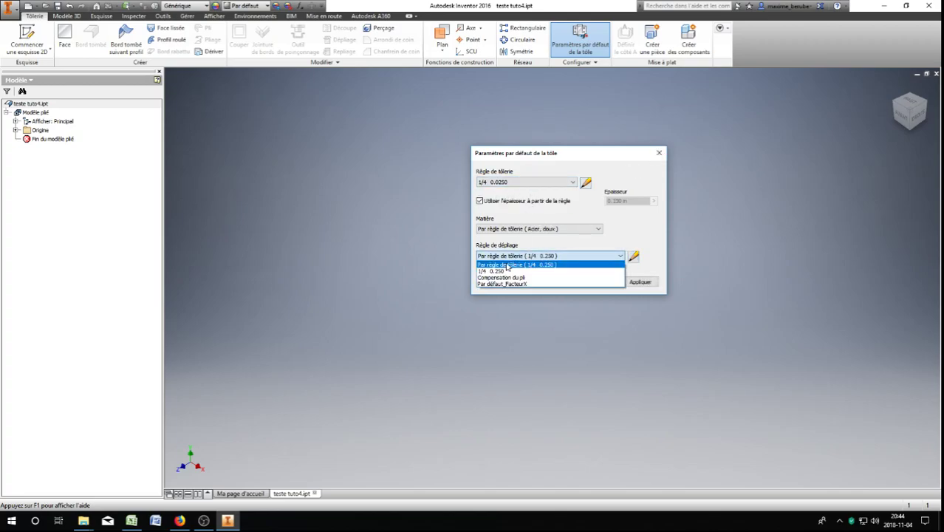
{"action": "left_click", "coordinate": [617, 240]}
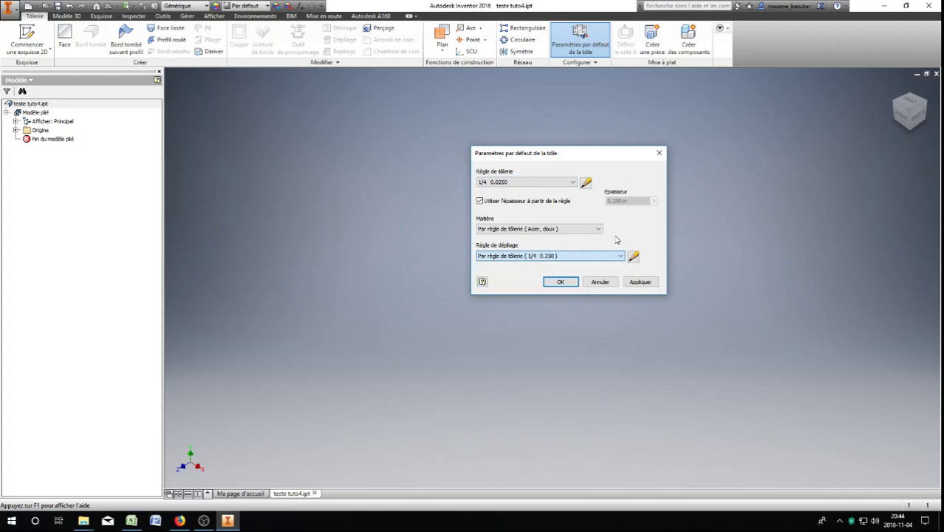
{"action": "left_click", "coordinate": [640, 283]}
{"action": "left_click", "coordinate": [658, 153]}
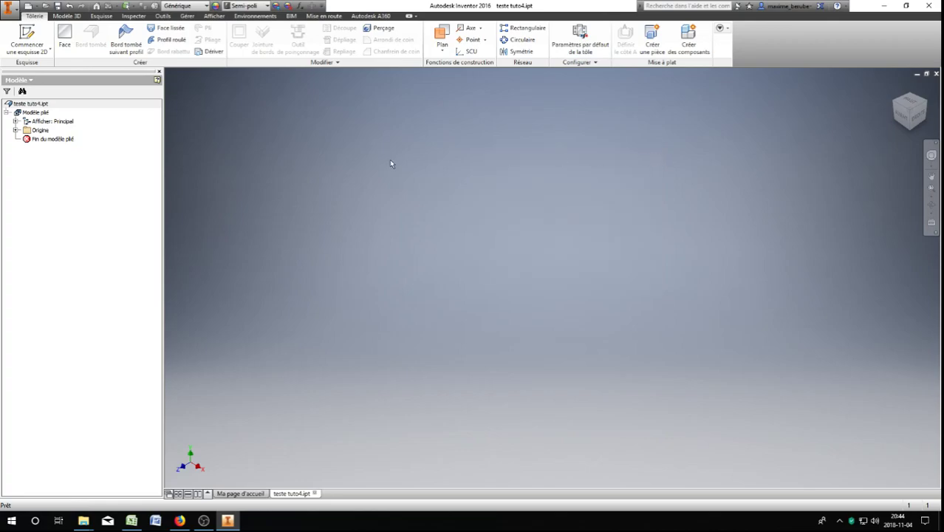
Step: Start a 2D sketch on the horizontal XZ plane and draw a rectangle from the origin, 66 in high and about 0.9 in wide
{"action": "left_click", "coordinate": [27, 37]}
{"action": "left_click", "coordinate": [552, 325]}
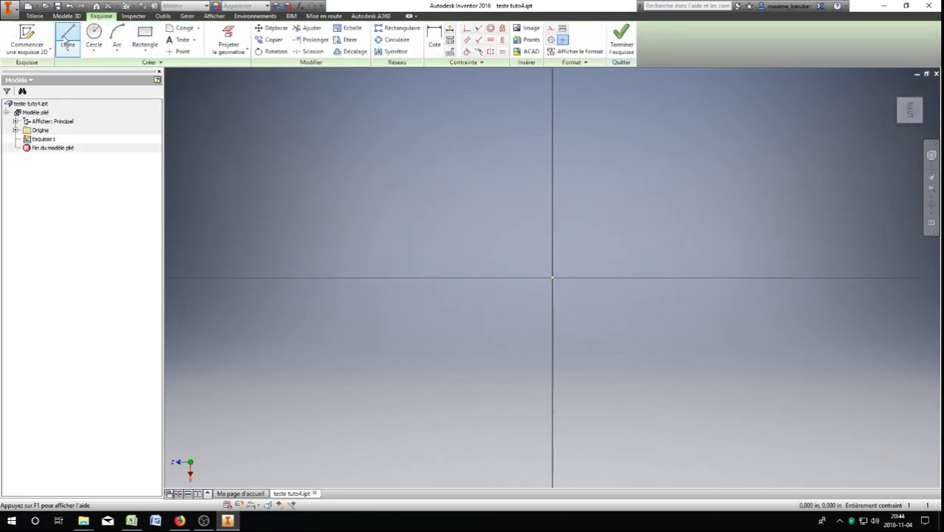
{"action": "left_click", "coordinate": [145, 37]}
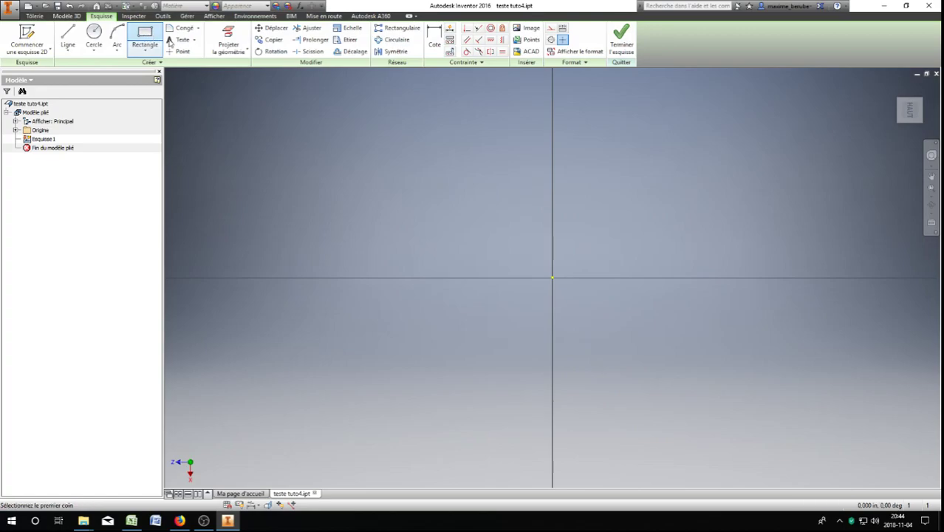
{"action": "left_click", "coordinate": [551, 277]}
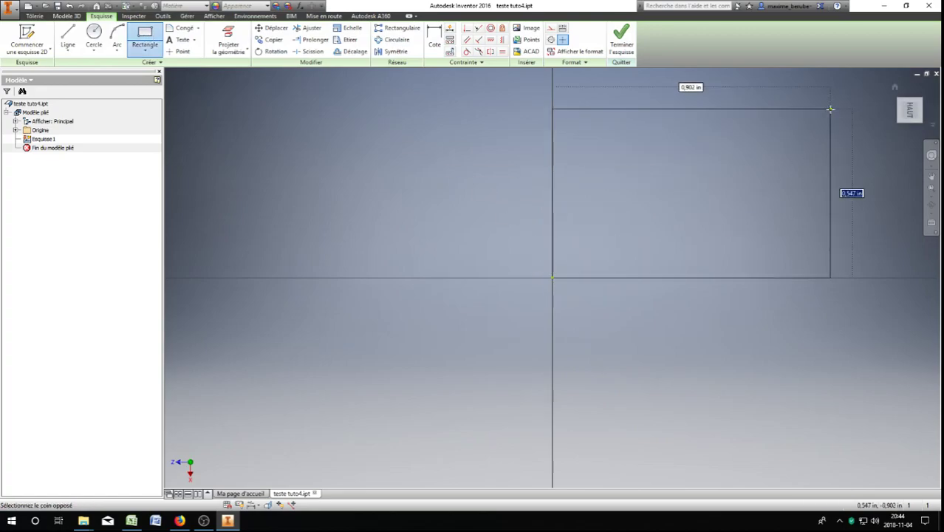
{"action": "type", "text": "66"}
{"action": "key", "text": "Return"}
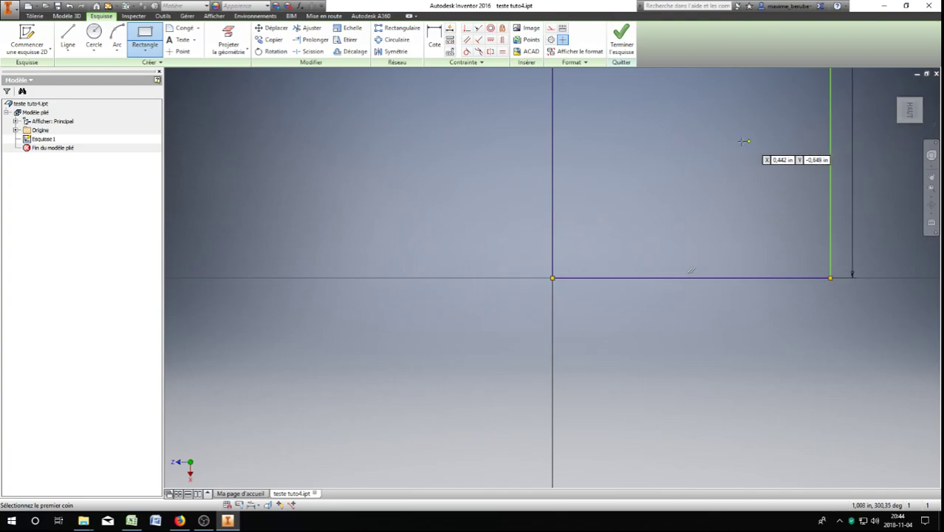
{"action": "scroll", "coordinate": [642, 214], "scroll_direction": "up", "scroll_amount": 3}
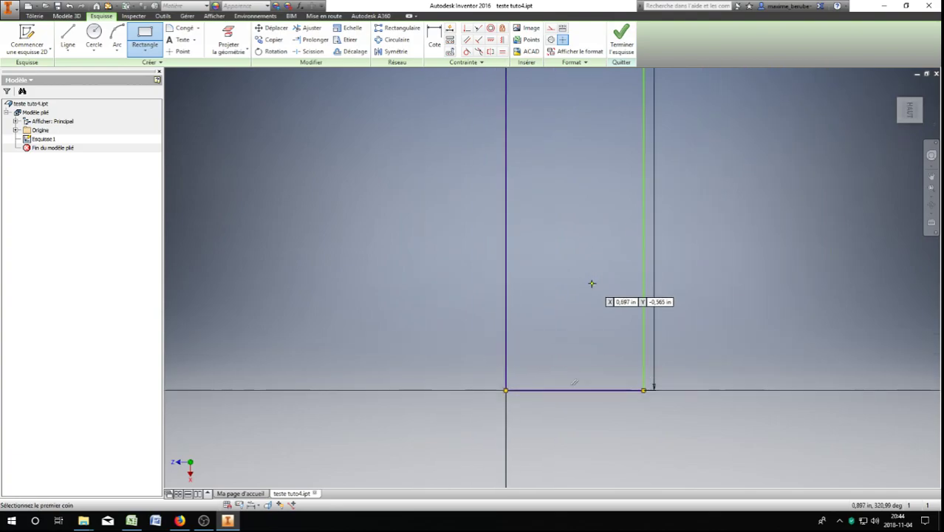
{"action": "scroll", "coordinate": [590, 302], "scroll_direction": "up", "scroll_amount": 3}
{"action": "scroll", "coordinate": [589, 313], "scroll_direction": "up", "scroll_amount": 5}
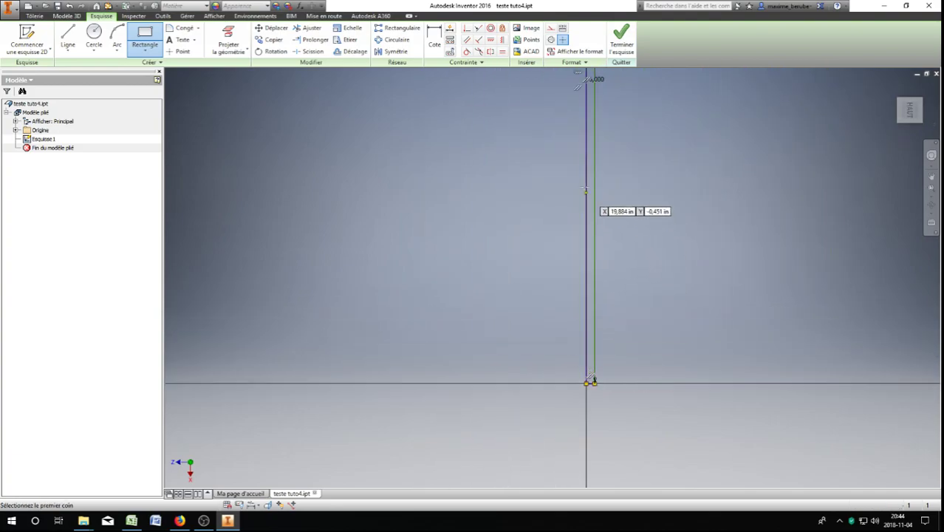
{"action": "scroll", "coordinate": [591, 149], "scroll_direction": "down", "scroll_amount": 5}
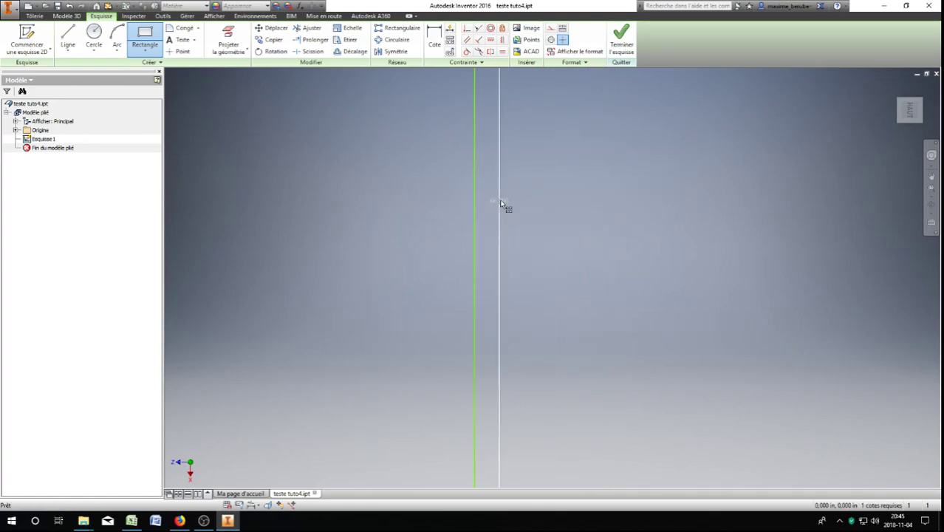
Step: Set the rectangle's height dimension to 6 in
{"action": "key", "text": "Escape"}
{"action": "double_click", "coordinate": [499, 200]}
{"action": "type", "text": "66"}
{"action": "key", "text": "Return"}
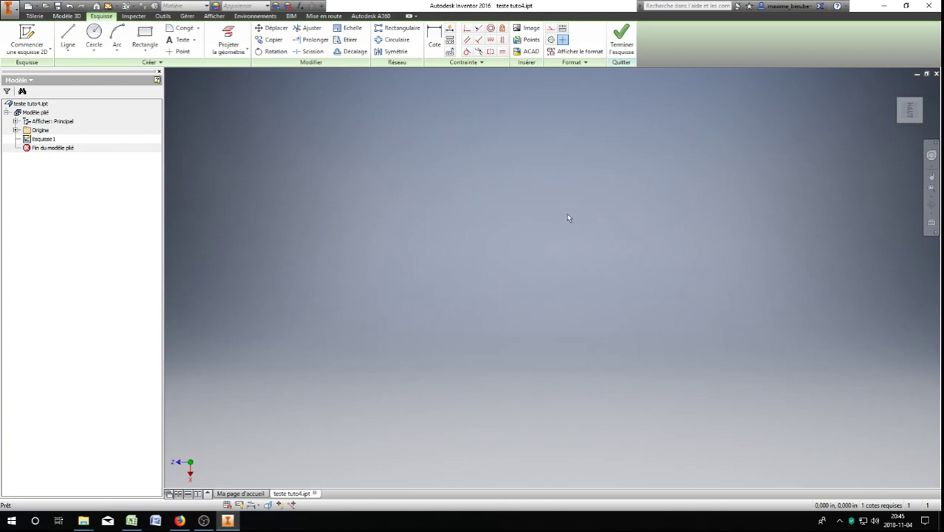
{"action": "scroll", "coordinate": [493, 399], "scroll_direction": "up", "scroll_amount": 6}
{"action": "middle_click_drag", "start_coordinate": [499, 433], "coordinate": [528, 303]}
{"action": "scroll", "coordinate": [533, 294], "scroll_direction": "down", "scroll_amount": 5}
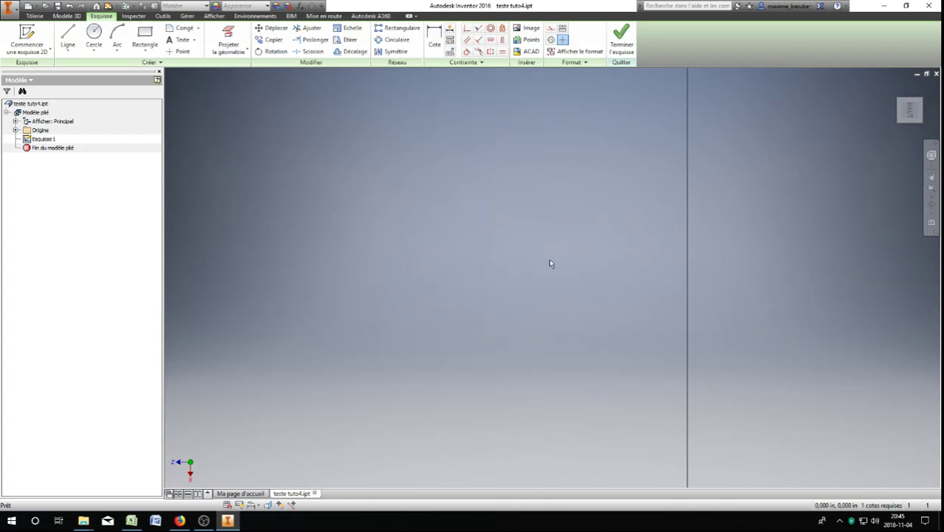
{"action": "middle_click_drag", "start_coordinate": [630, 192], "coordinate": [424, 394]}
{"action": "scroll", "coordinate": [494, 308], "scroll_direction": "up", "scroll_amount": 5}
{"action": "scroll", "coordinate": [475, 199], "scroll_direction": "down", "scroll_amount": 5}
{"action": "middle_click_drag", "start_coordinate": [495, 255], "coordinate": [528, 347]}
{"action": "scroll", "coordinate": [532, 361], "scroll_direction": "down", "scroll_amount": 1}
{"action": "middle_click_drag", "start_coordinate": [469, 230], "coordinate": [488, 259]}
{"action": "scroll", "coordinate": [484, 259], "scroll_direction": "up", "scroll_amount": 4}
{"action": "scroll", "coordinate": [474, 214], "scroll_direction": "down", "scroll_amount": 3}
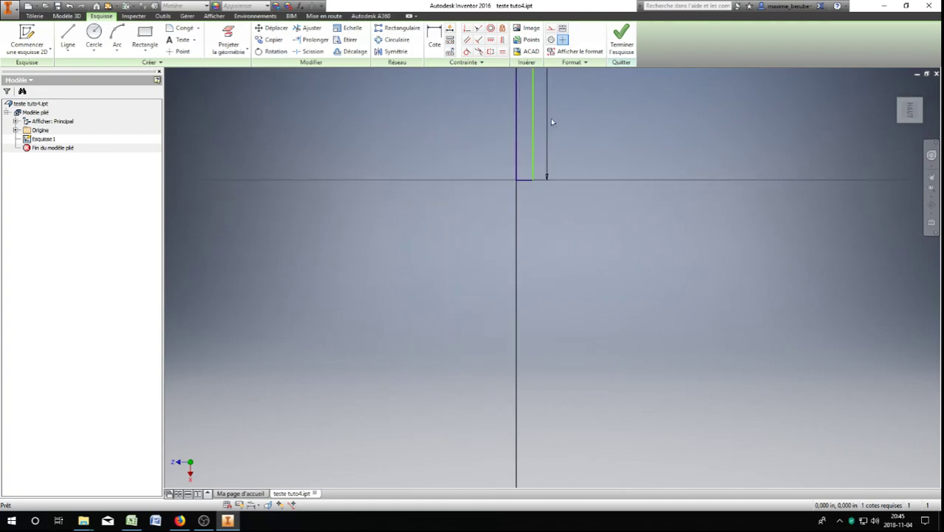
Step: Dimension the rectangle's short lower edge at 6 in and finish the sketch
{"action": "left_click", "coordinate": [435, 41]}
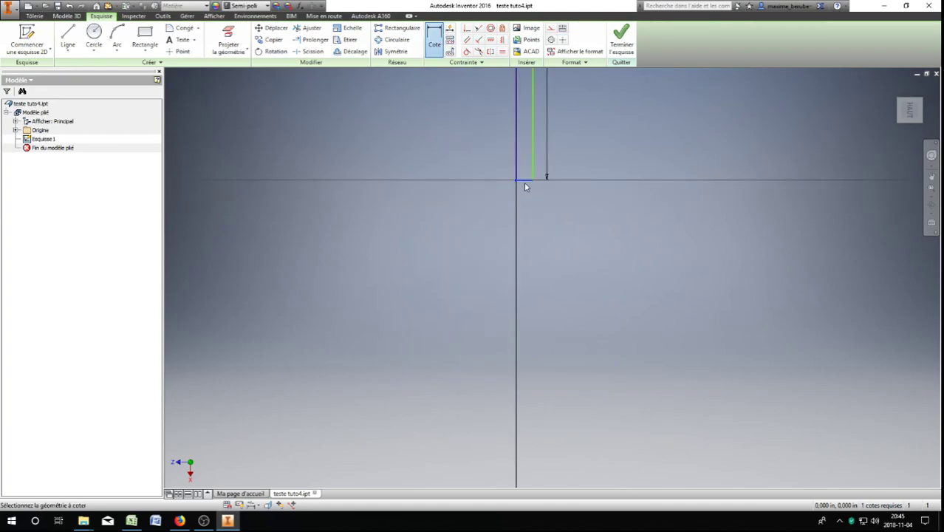
{"action": "key", "text": "Escape"}
{"action": "key", "text": "d"}
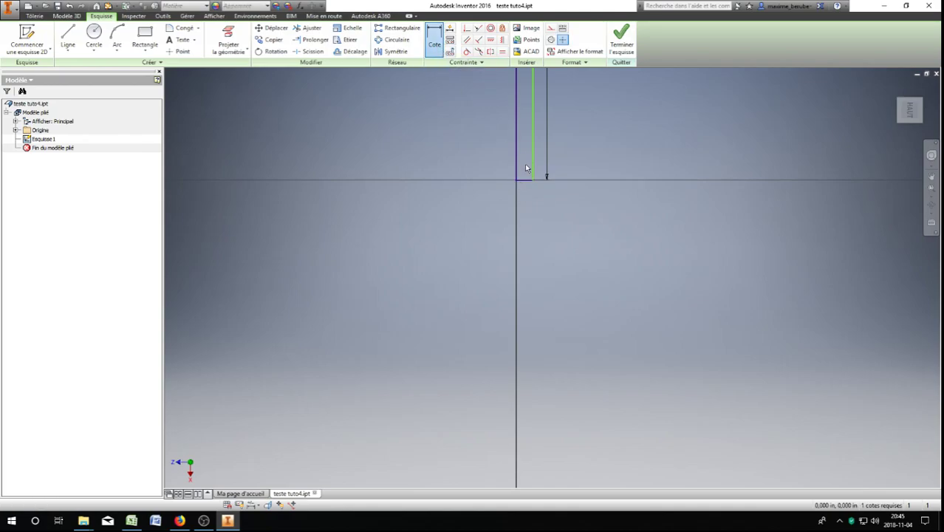
{"action": "left_click", "coordinate": [525, 182]}
{"action": "left_click", "coordinate": [526, 209]}
{"action": "type", "text": "36"}
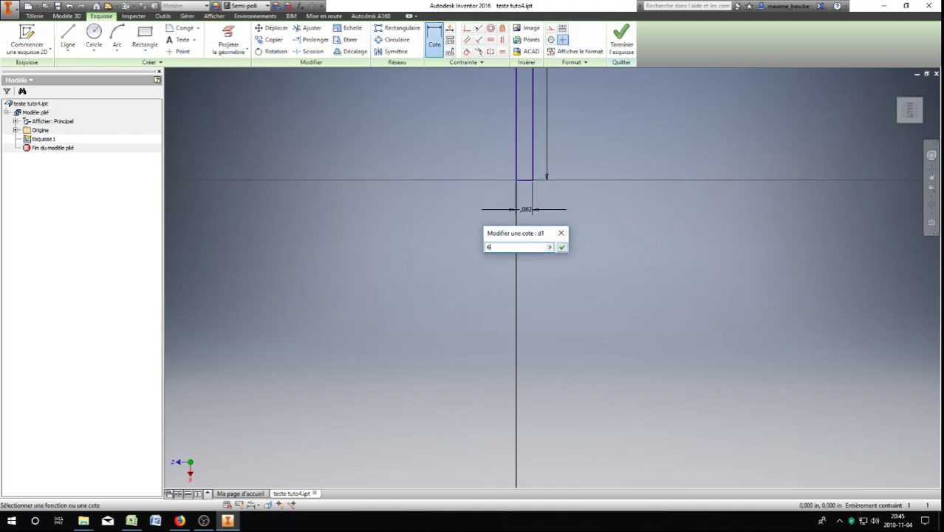
{"action": "key", "text": "Return"}
{"action": "left_click", "coordinate": [621, 37]}
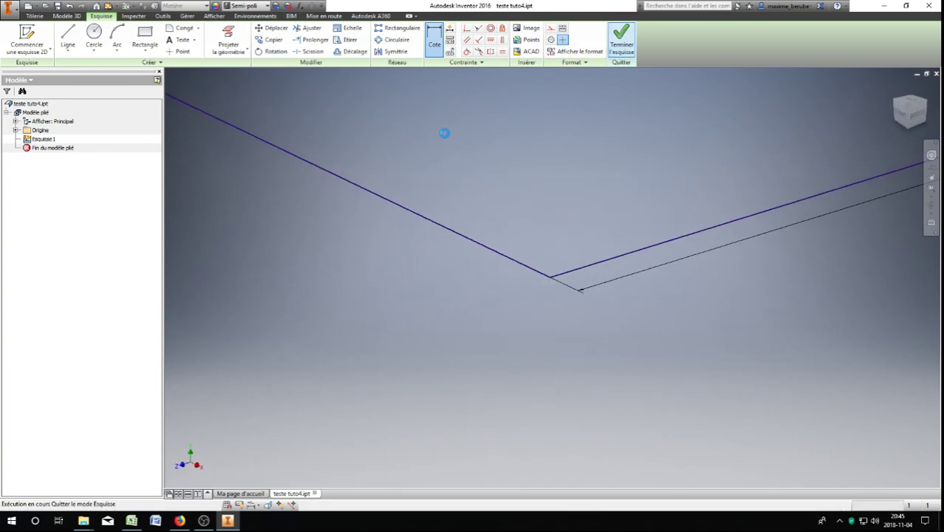
Step: Create a sheet metal face from the square sketch profile
{"action": "left_click", "coordinate": [67, 43]}
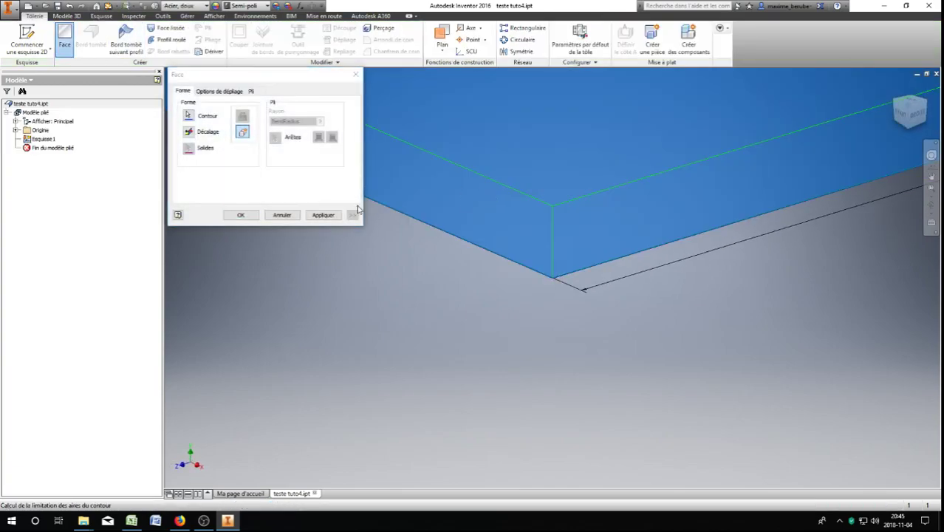
{"action": "left_click", "coordinate": [322, 215]}
{"action": "left_click", "coordinate": [354, 75]}
Step: Add 3 in flanges at 90 degrees along two adjacent edges of the plate
{"action": "scroll", "coordinate": [442, 244], "scroll_direction": "down", "scroll_amount": 3}
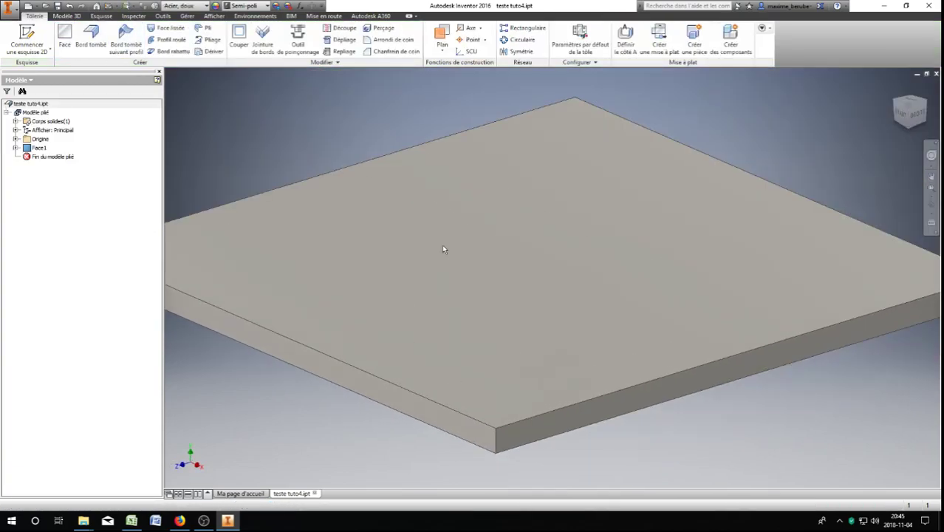
{"action": "left_click", "coordinate": [90, 37]}
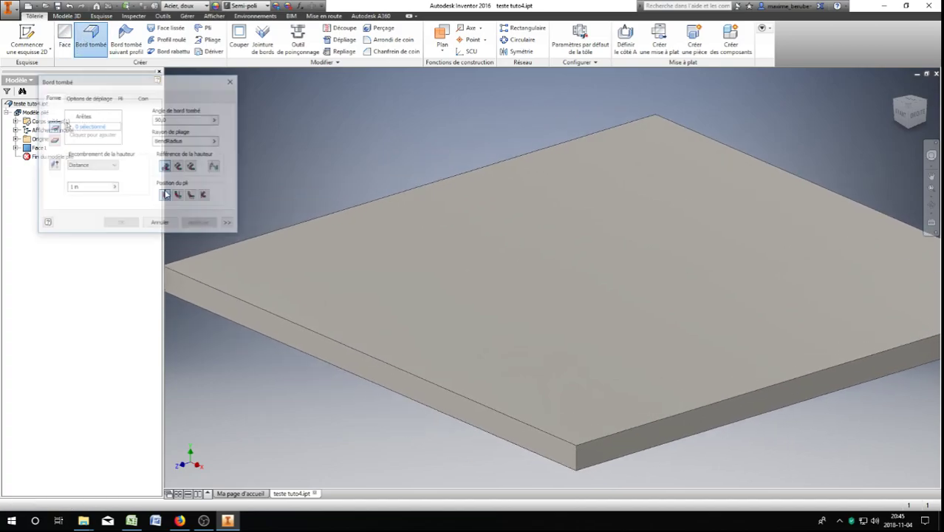
{"action": "left_click", "coordinate": [192, 270]}
{"action": "left_click", "coordinate": [225, 297]}
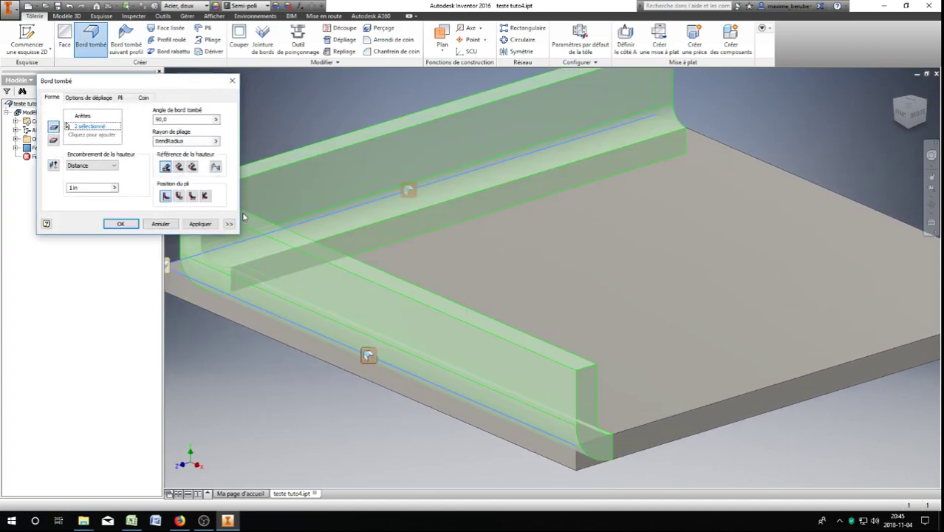
{"action": "scroll", "coordinate": [621, 276], "scroll_direction": "up", "scroll_amount": 3}
{"action": "left_click_drag", "start_coordinate": [73, 189], "coordinate": [57, 196]}
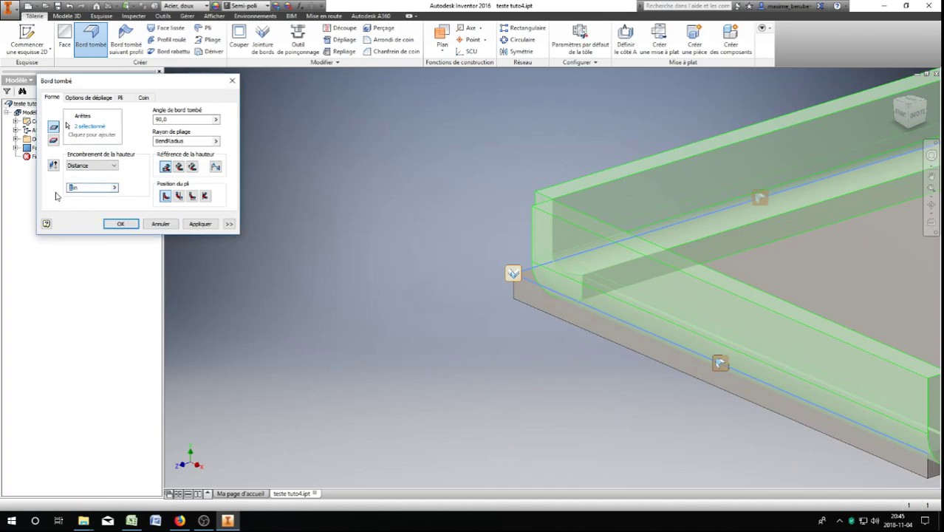
{"action": "type", "text": "3"}
{"action": "left_click", "coordinate": [186, 224]}
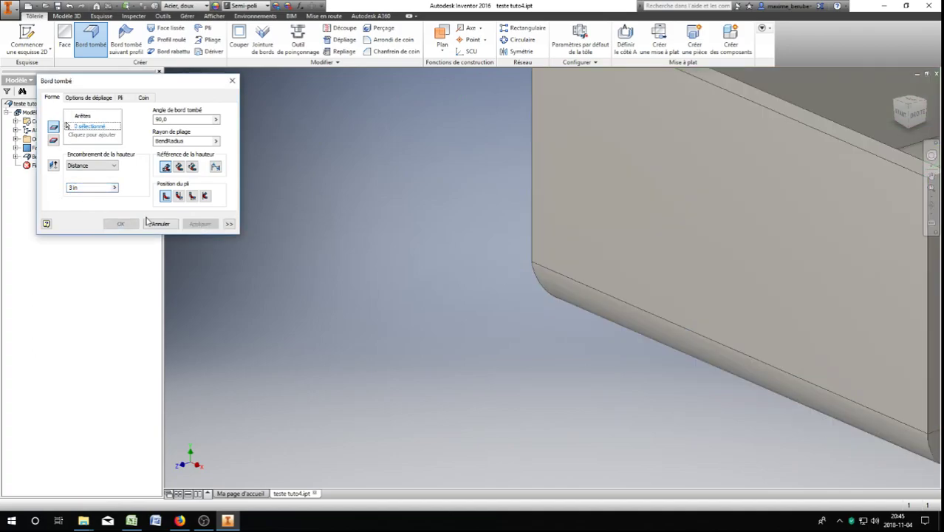
{"action": "left_click", "coordinate": [232, 81]}
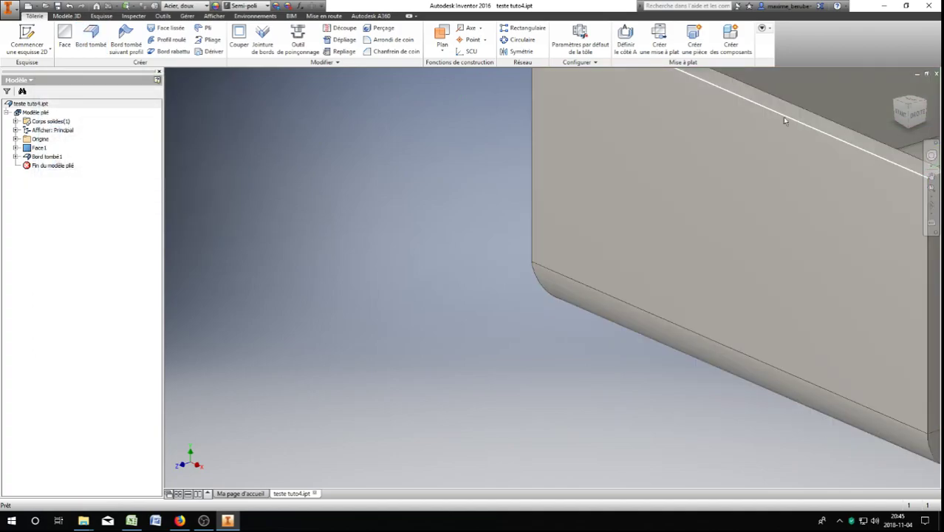
Step: Examine the corner where the two flanges meet, including the bend ends and the gap between them
{"action": "left_click", "coordinate": [906, 109]}
{"action": "left_click", "coordinate": [897, 113]}
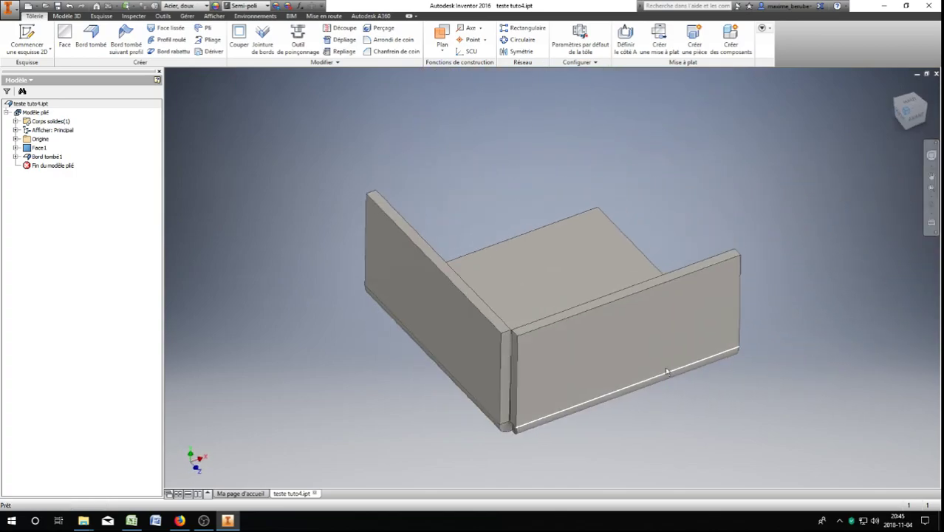
{"action": "scroll", "coordinate": [531, 296], "scroll_direction": "down", "scroll_amount": 5}
{"action": "middle_click_drag", "start_coordinate": [557, 369], "coordinate": [514, 166]}
{"action": "scroll", "coordinate": [536, 299], "scroll_direction": "down", "scroll_amount": 3}
{"action": "scroll", "coordinate": [515, 166], "scroll_direction": "up", "scroll_amount": 5}
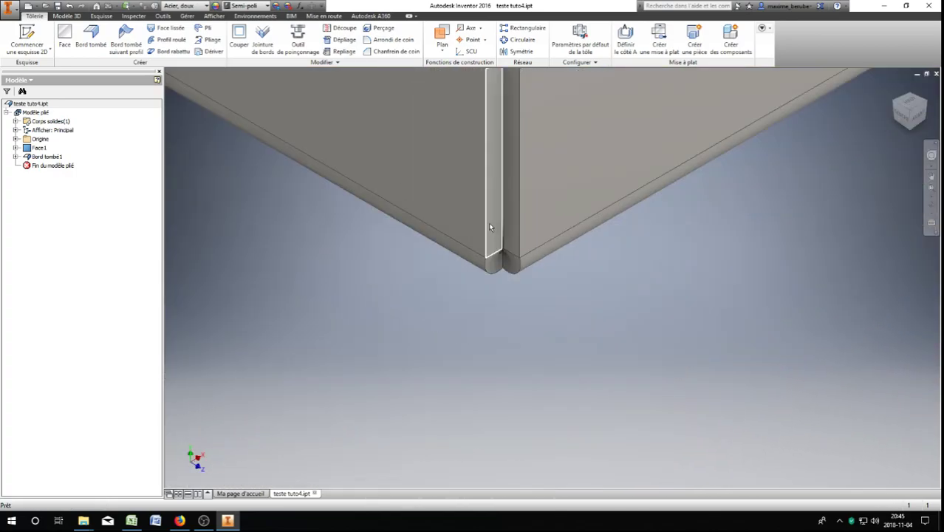
{"action": "middle_click_drag", "start_coordinate": [493, 225], "coordinate": [420, 349]}
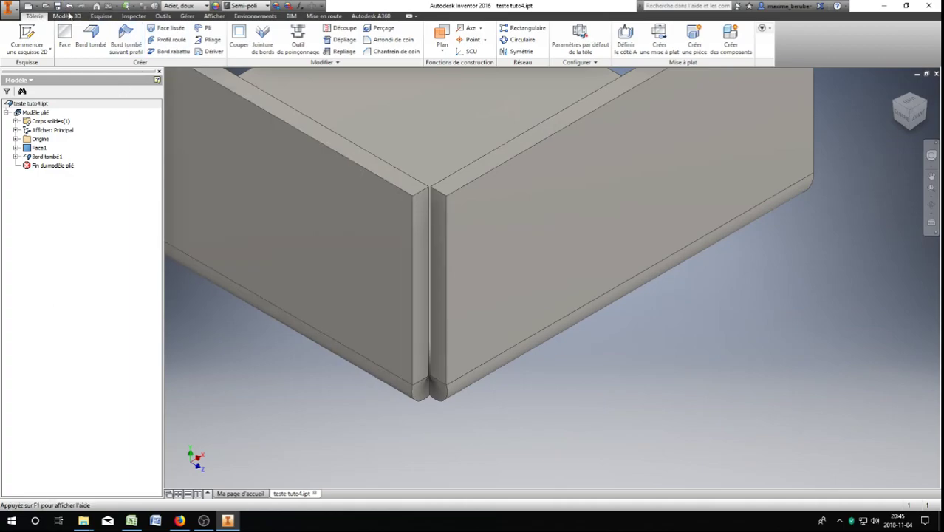
Step: Create a part from the Sheet Metal (in).ipt template and sketch a 6 in square from the origin on the front XY plane
{"action": "left_click", "coordinate": [27, 6]}
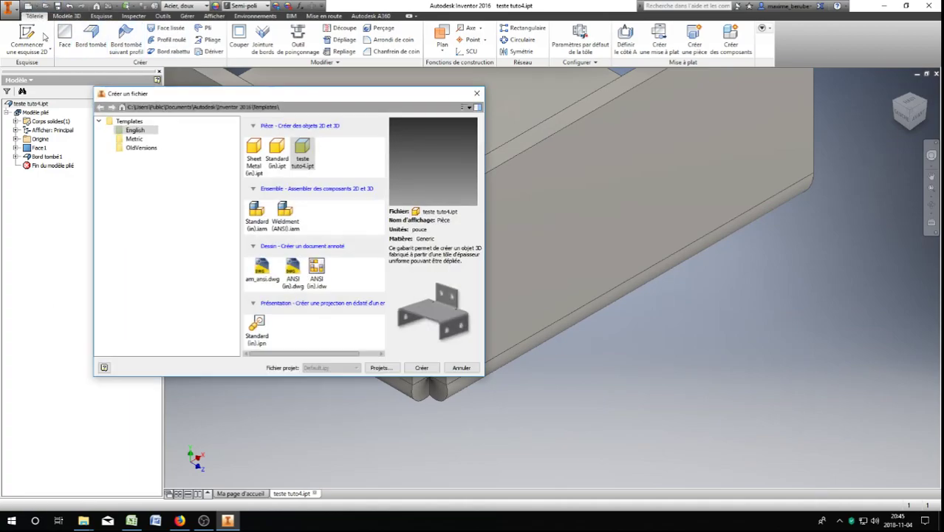
{"action": "double_click", "coordinate": [252, 153]}
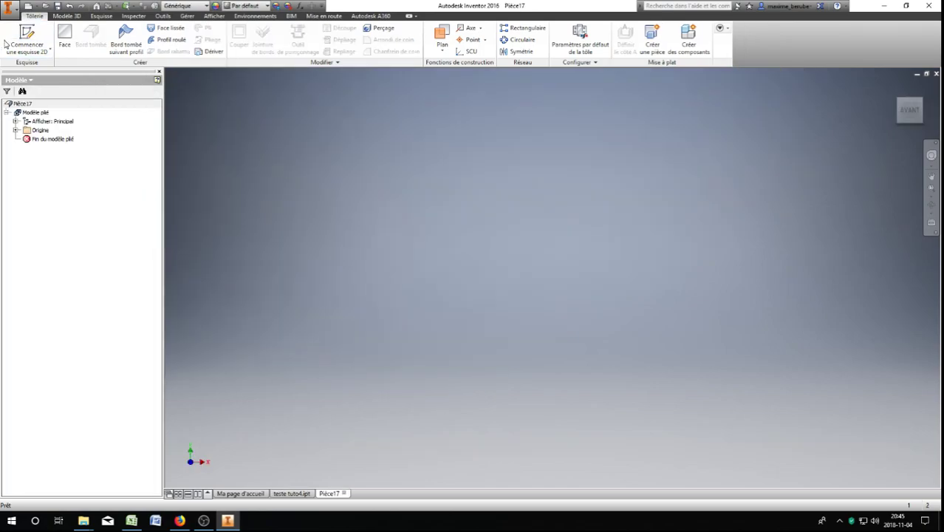
{"action": "left_click", "coordinate": [584, 253]}
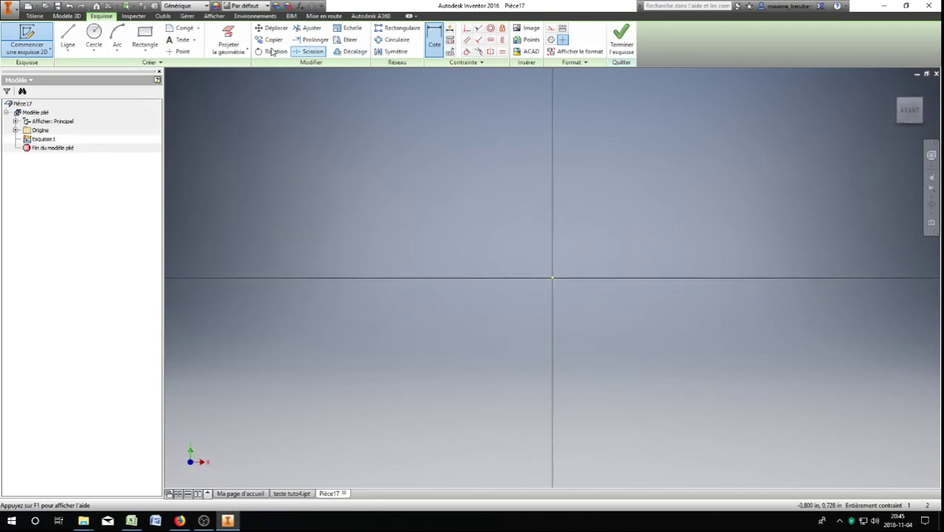
{"action": "left_click", "coordinate": [144, 37]}
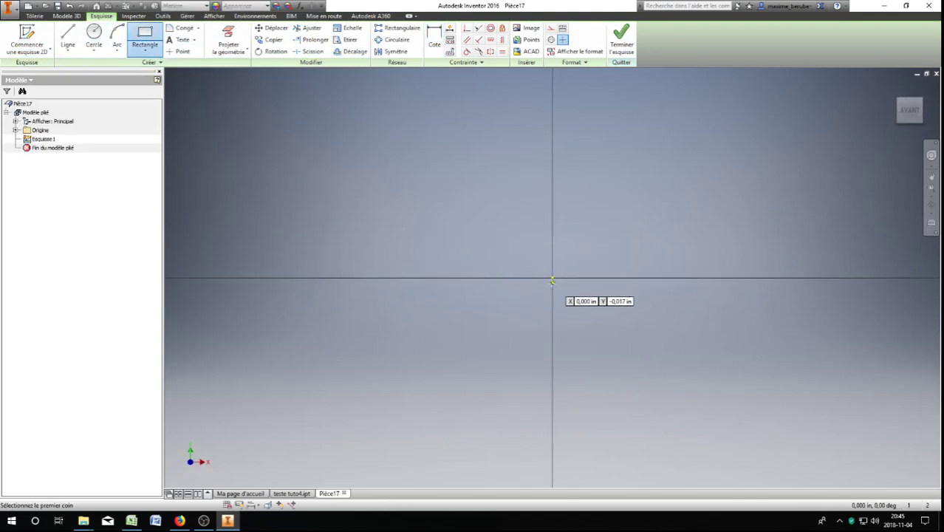
{"action": "left_click", "coordinate": [552, 279]}
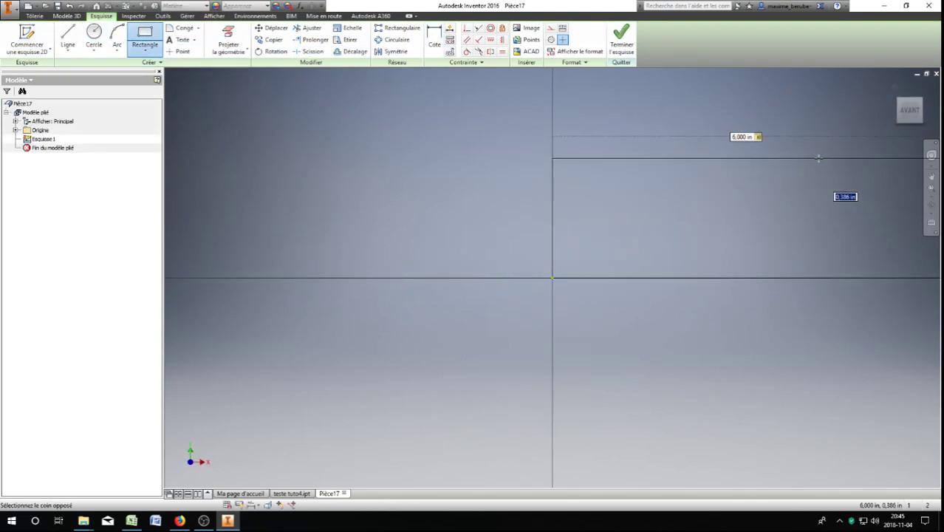
{"action": "key", "text": "Escape"}
{"action": "left_click", "coordinate": [621, 35]}
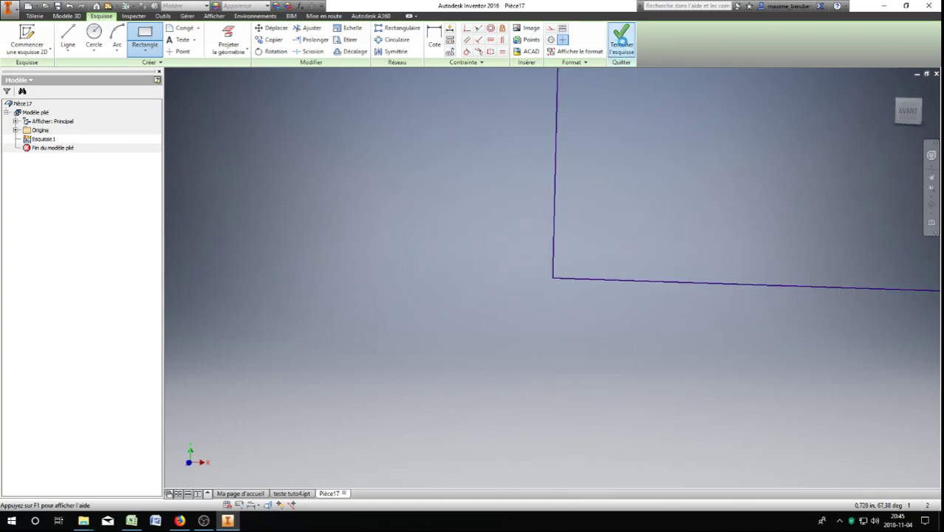
Step: Keep the Par défaut sheet metal rule, stop taking the thickness from the rule, and apply a thickness of 0.250 in
{"action": "left_click", "coordinate": [580, 39]}
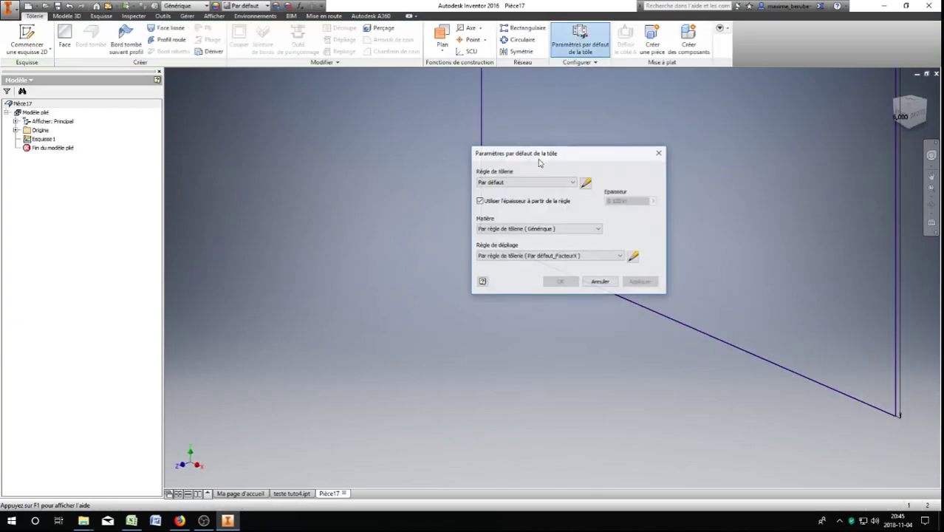
{"action": "left_click", "coordinate": [480, 200]}
{"action": "left_click", "coordinate": [528, 182]}
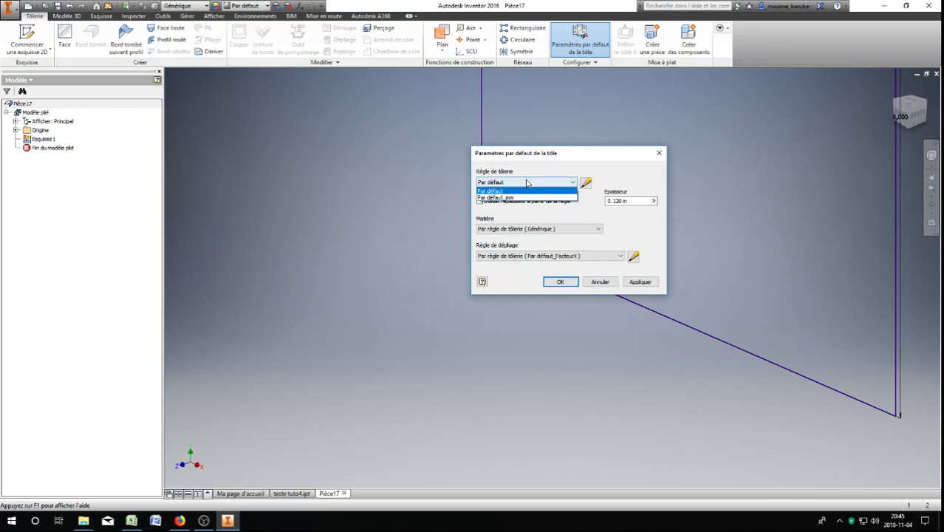
{"action": "left_click", "coordinate": [491, 190]}
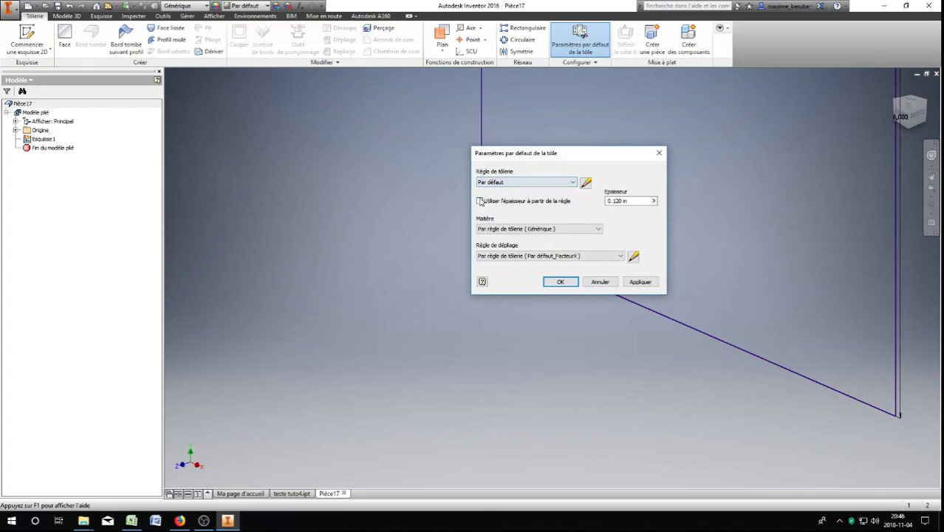
{"action": "left_click", "coordinate": [628, 201]}
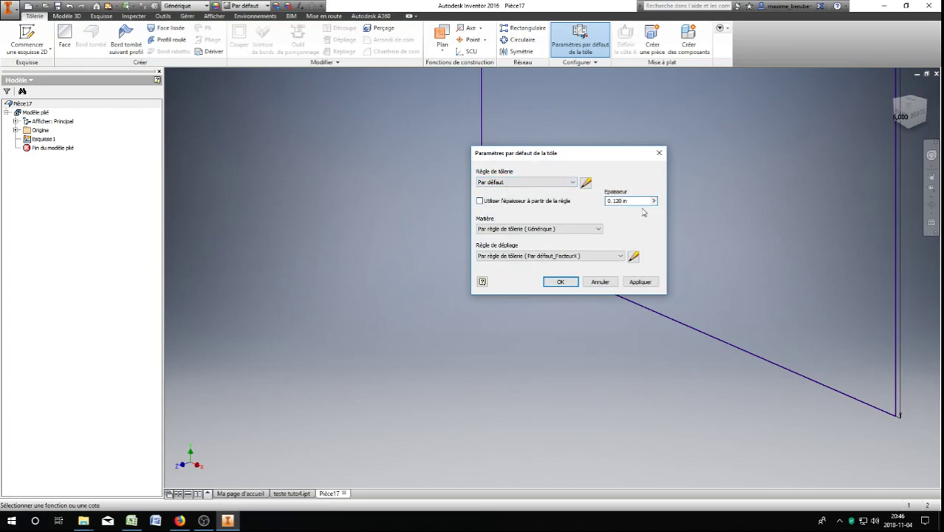
{"action": "type", "text": "250"}
{"action": "left_click", "coordinate": [639, 281]}
{"action": "left_click", "coordinate": [658, 153]}
Step: Create a sheet metal face from the 6 in square in the new part
{"action": "left_click", "coordinate": [64, 37]}
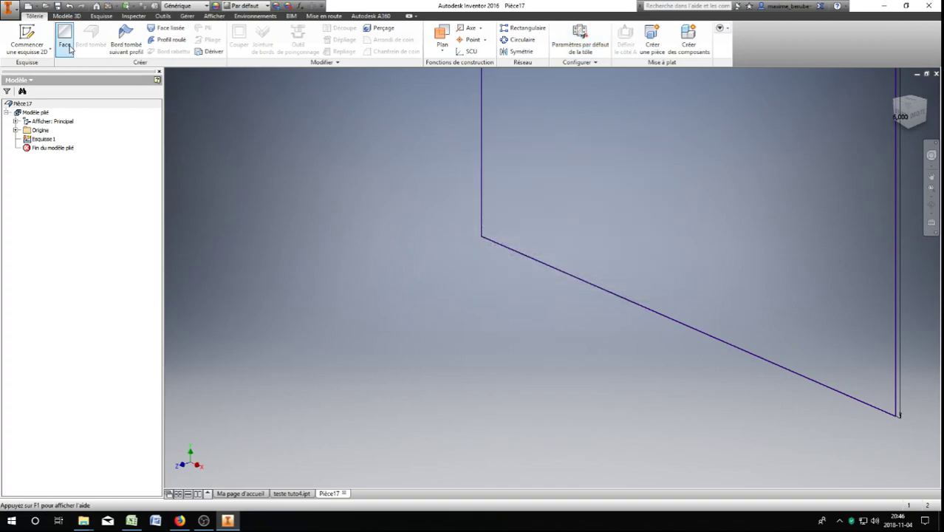
{"action": "left_click", "coordinate": [323, 215]}
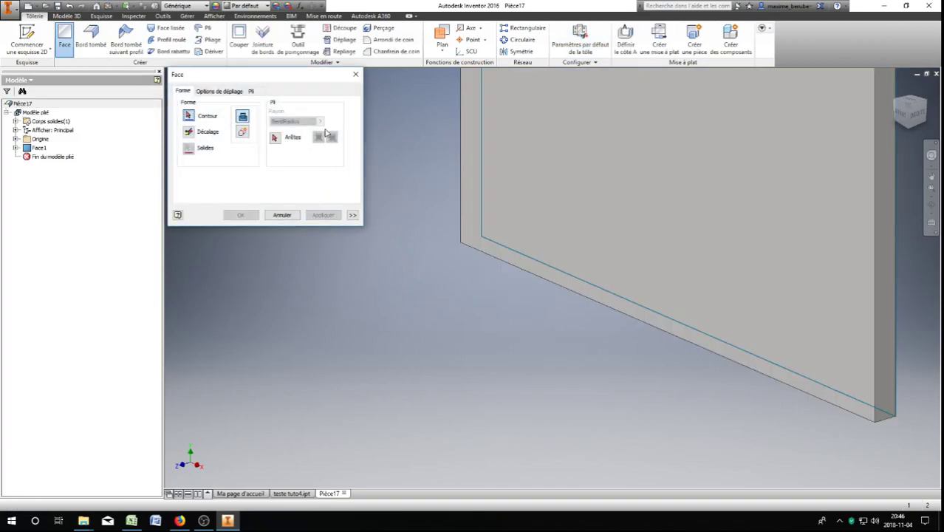
{"action": "left_click", "coordinate": [355, 74]}
Step: Add 3 in flanges at 90 degrees along two adjacent edges of the new part's face
{"action": "left_click", "coordinate": [90, 39]}
{"action": "left_click", "coordinate": [462, 214]}
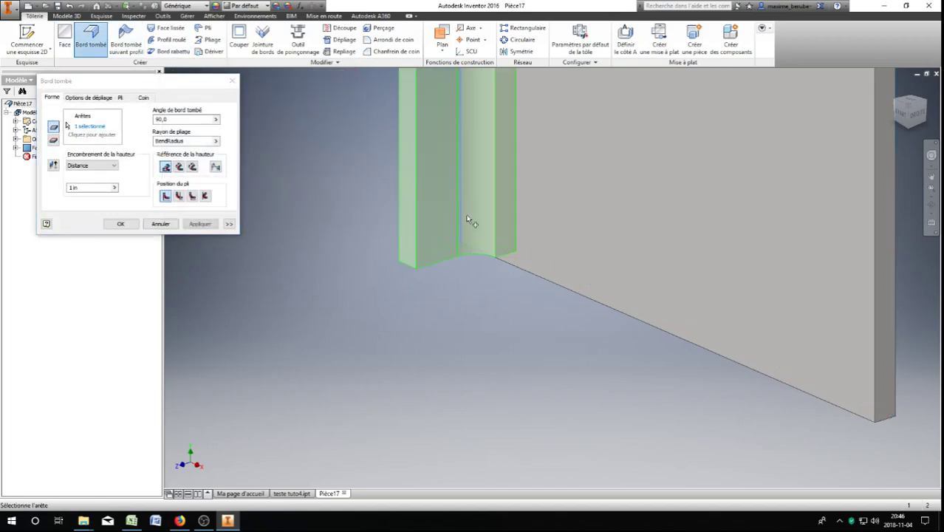
{"action": "left_click", "coordinate": [522, 269]}
{"action": "left_click", "coordinate": [161, 119]}
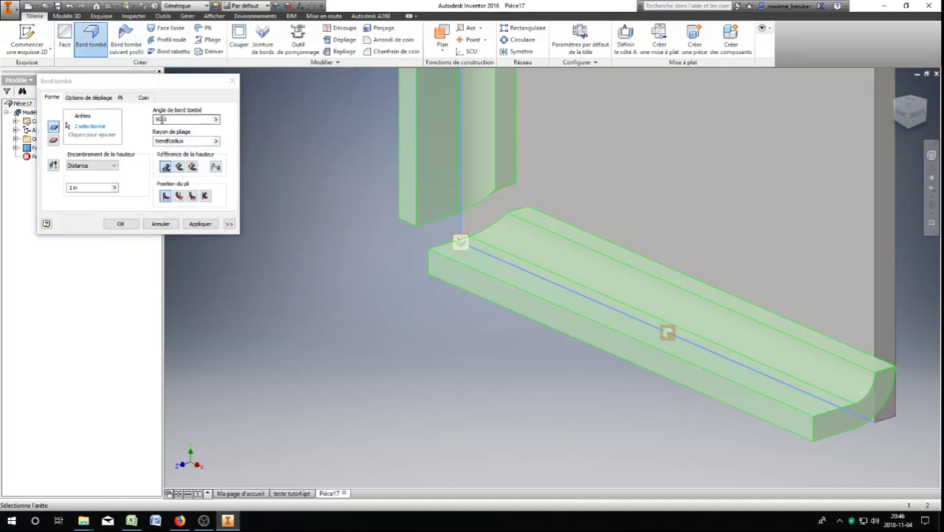
{"action": "left_click_drag", "start_coordinate": [87, 184], "coordinate": [68, 191]}
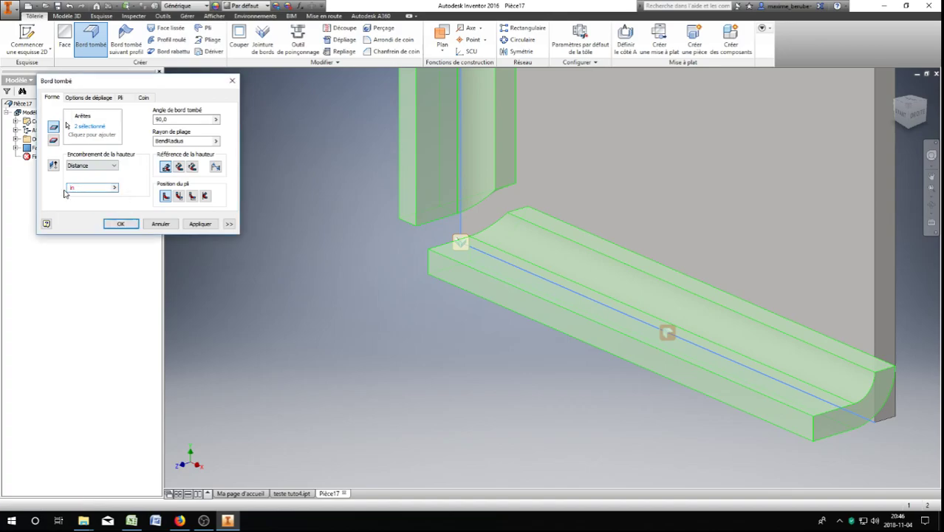
{"action": "type", "text": "3"}
{"action": "left_click", "coordinate": [200, 224]}
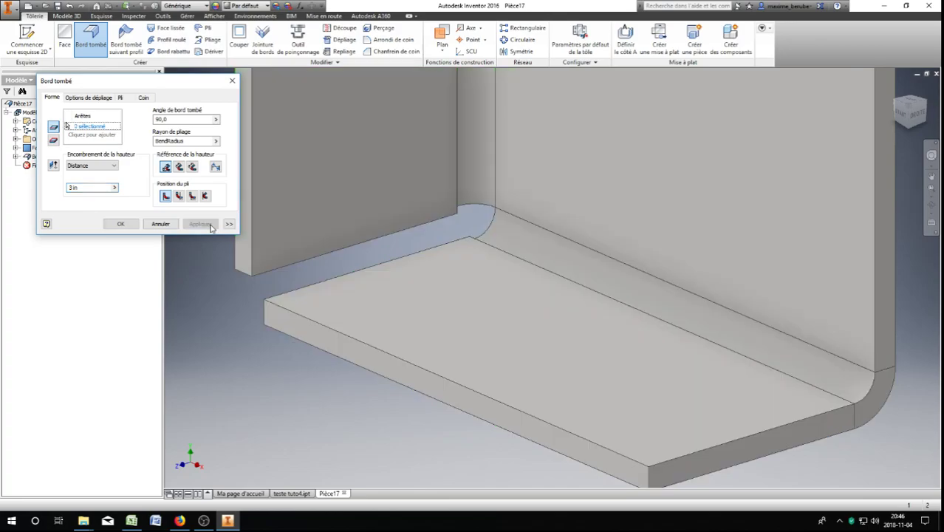
Step: Examine the new part's bends and the corner relief between its two flanges from the outside
{"action": "left_click", "coordinate": [899, 124]}
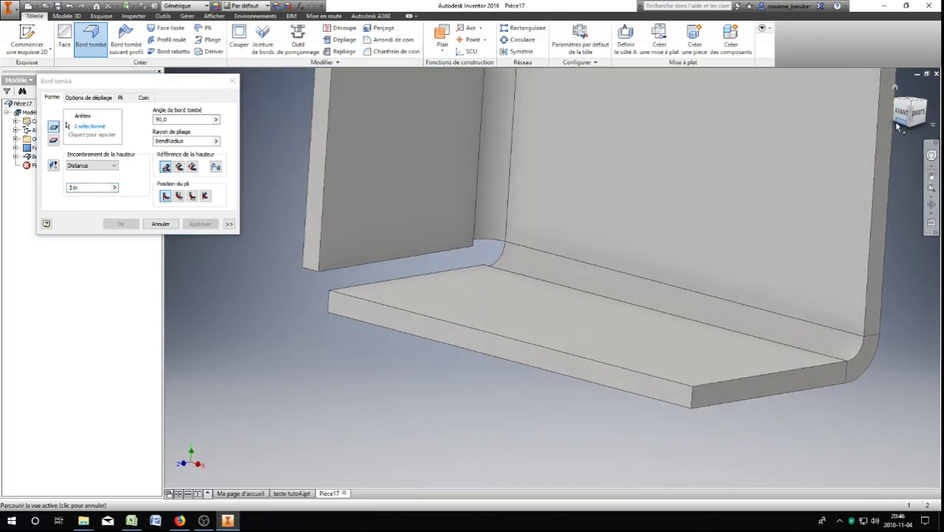
{"action": "left_click", "coordinate": [896, 127]}
{"action": "middle_click_drag", "start_coordinate": [555, 404], "coordinate": [566, 280]}
{"action": "left_click", "coordinate": [906, 129]}
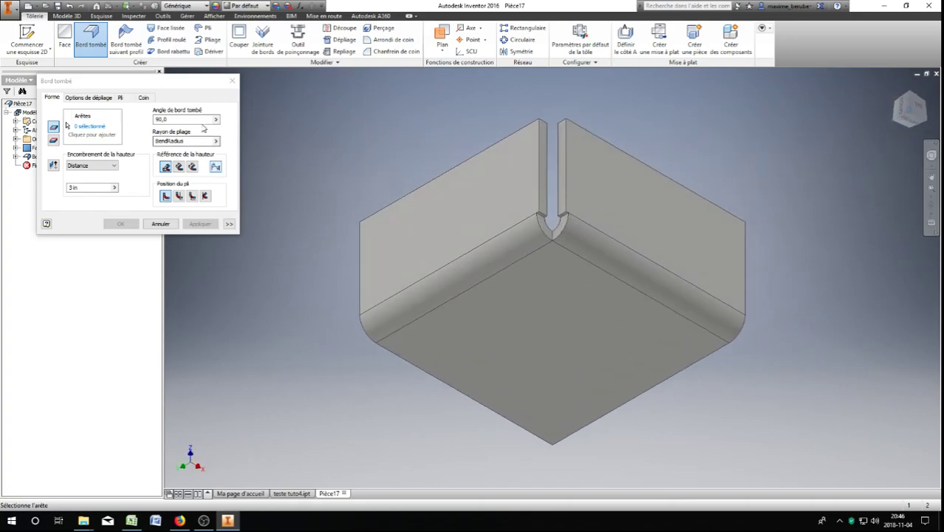
Step: Leave the flange command and close the test part made from the standard template without saving it
{"action": "left_click", "coordinate": [233, 79]}
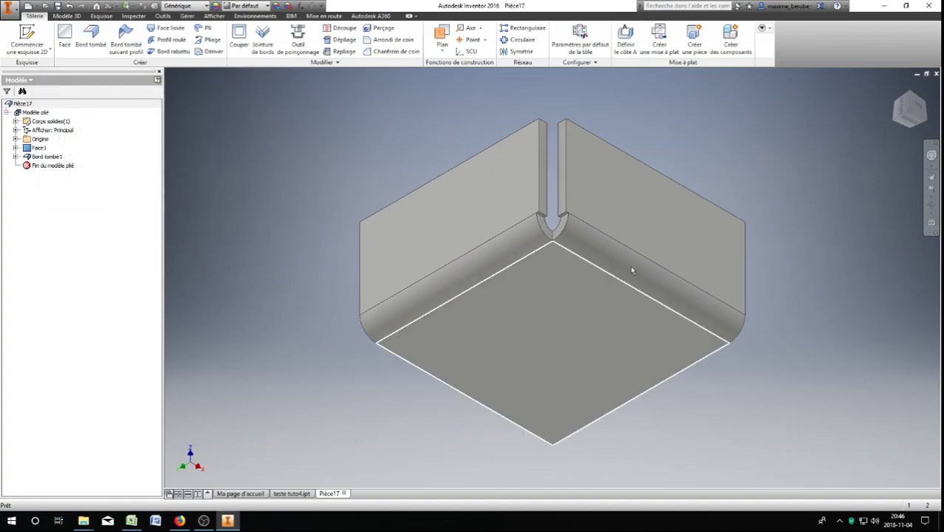
{"action": "left_click", "coordinate": [343, 493]}
{"action": "left_click", "coordinate": [442, 280]}
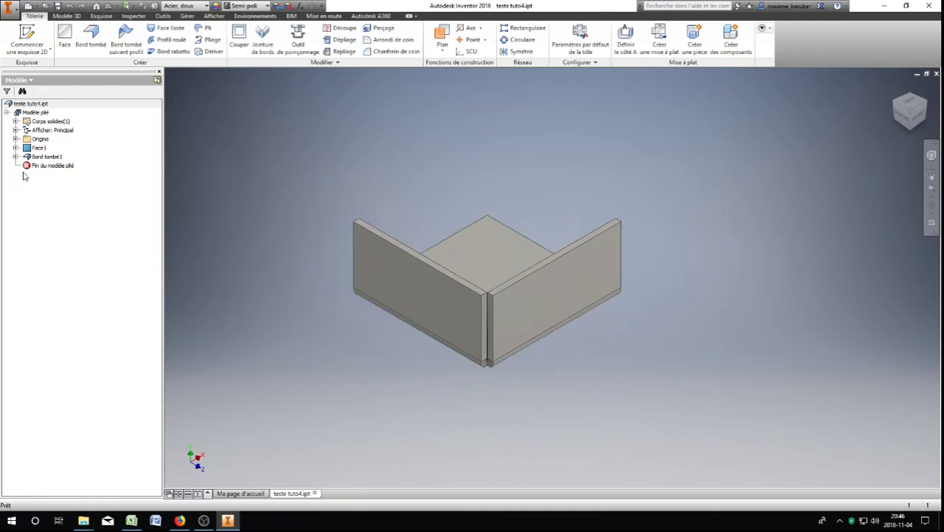
Step: Delete the base face and its dependent flanges from teste tuto4.ipt, and save and close the emptied template
{"action": "right_click", "coordinate": [37, 148]}
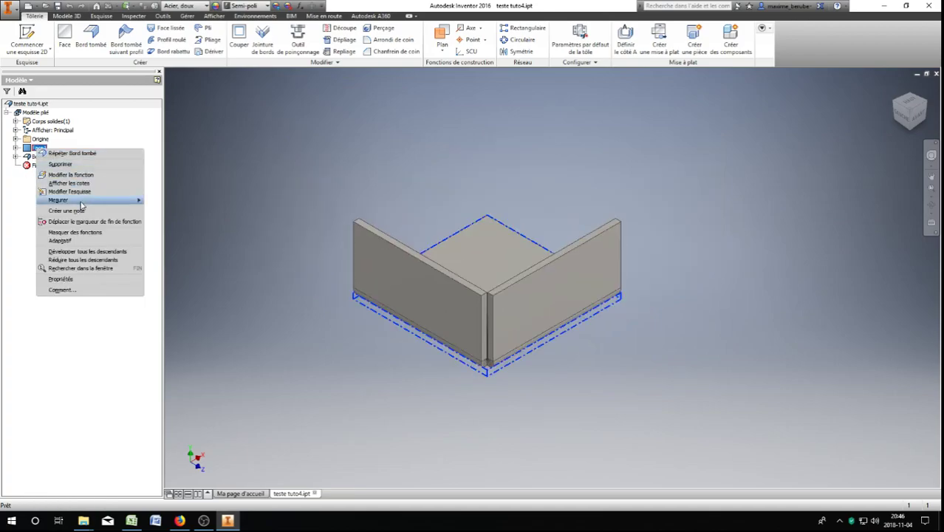
{"action": "left_click", "coordinate": [85, 164]}
{"action": "left_click", "coordinate": [112, 126]}
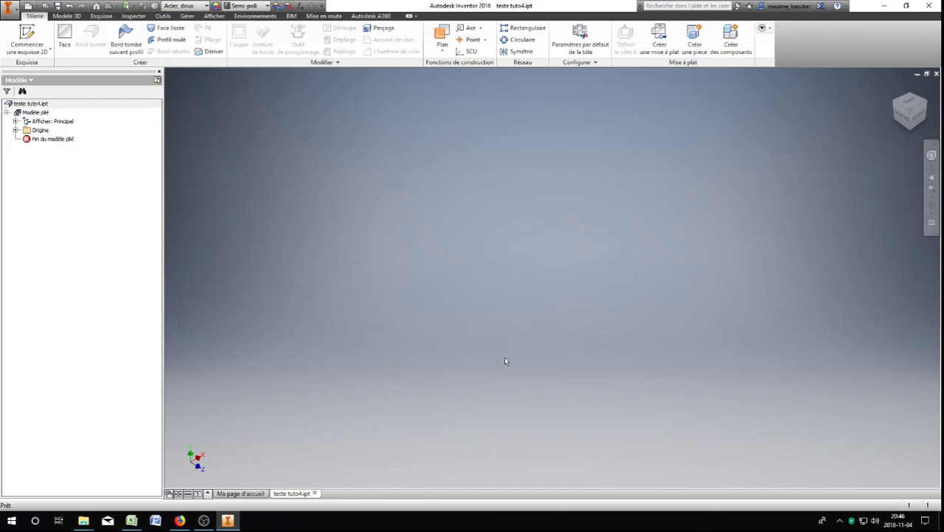
{"action": "left_click", "coordinate": [57, 7]}
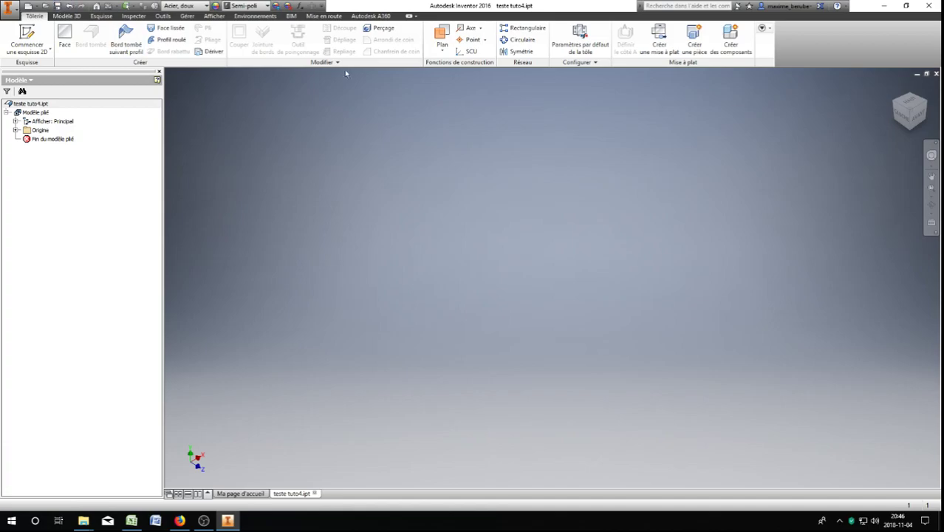
{"action": "left_click", "coordinate": [936, 74]}
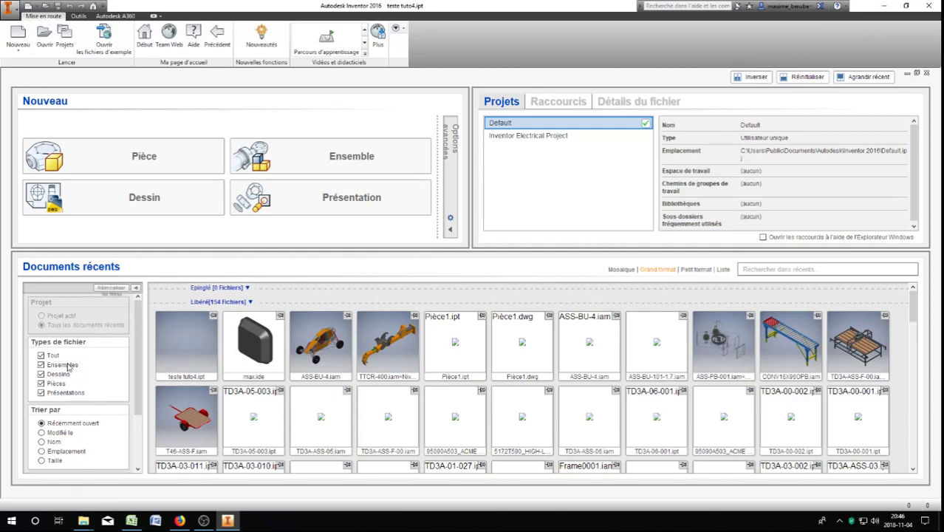
Step: Create a new part from the teste tuto4.ipt template and check its default sheet metal rule, 1/4 0.0250, without changing it
{"action": "left_click", "coordinate": [28, 6]}
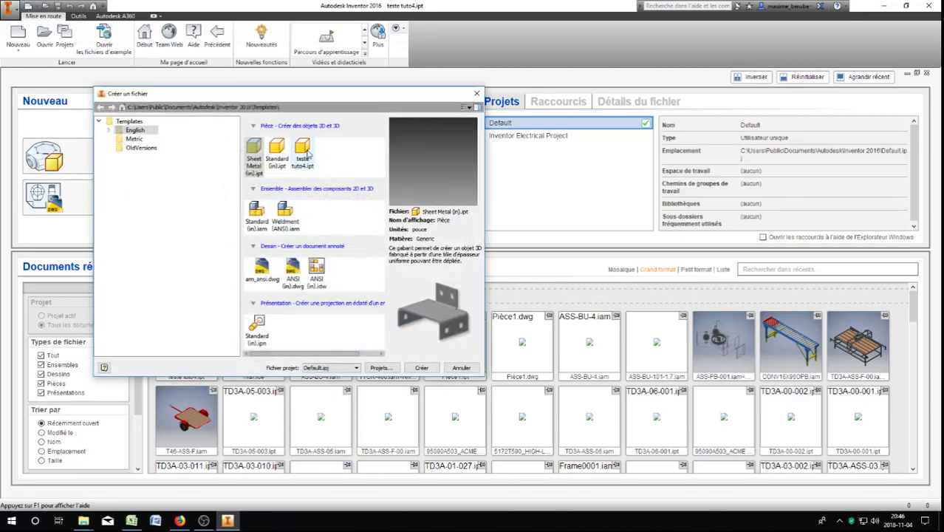
{"action": "left_click", "coordinate": [422, 367]}
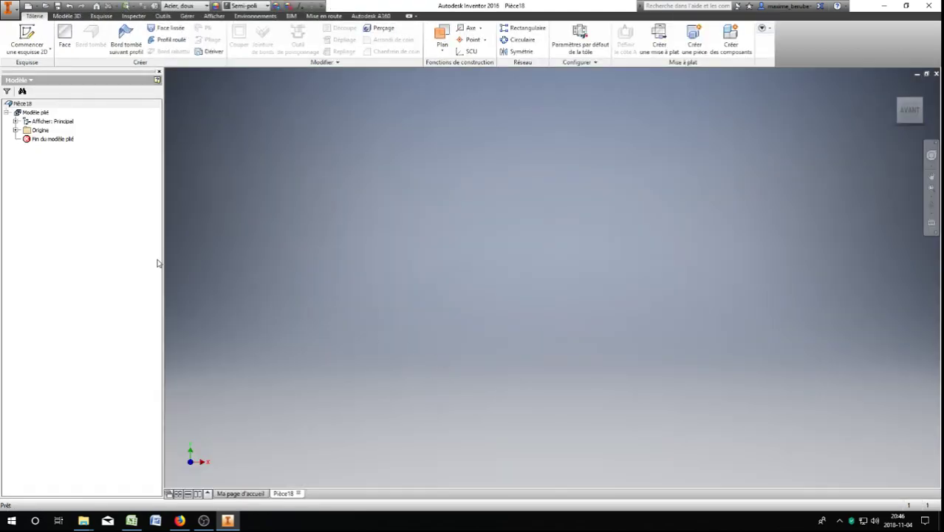
{"action": "left_click", "coordinate": [578, 43]}
{"action": "left_click", "coordinate": [526, 182]}
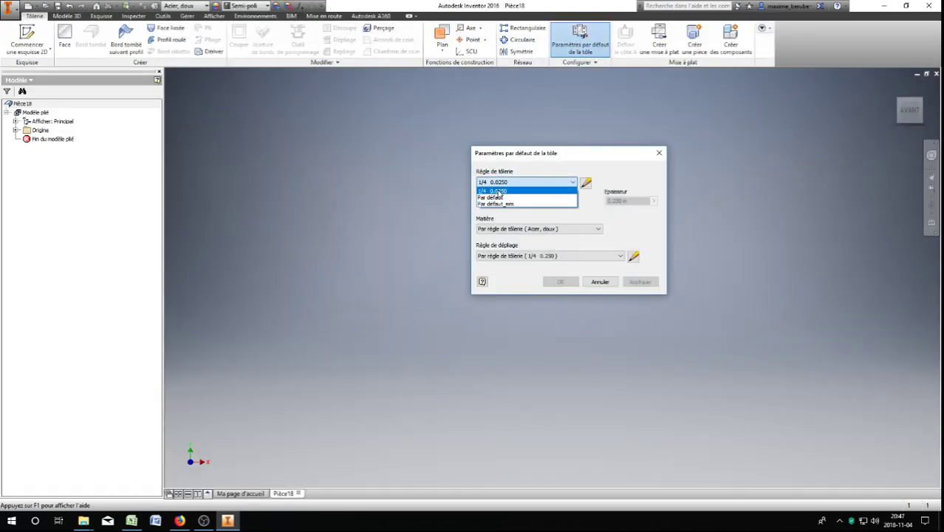
{"action": "left_click", "coordinate": [502, 191]}
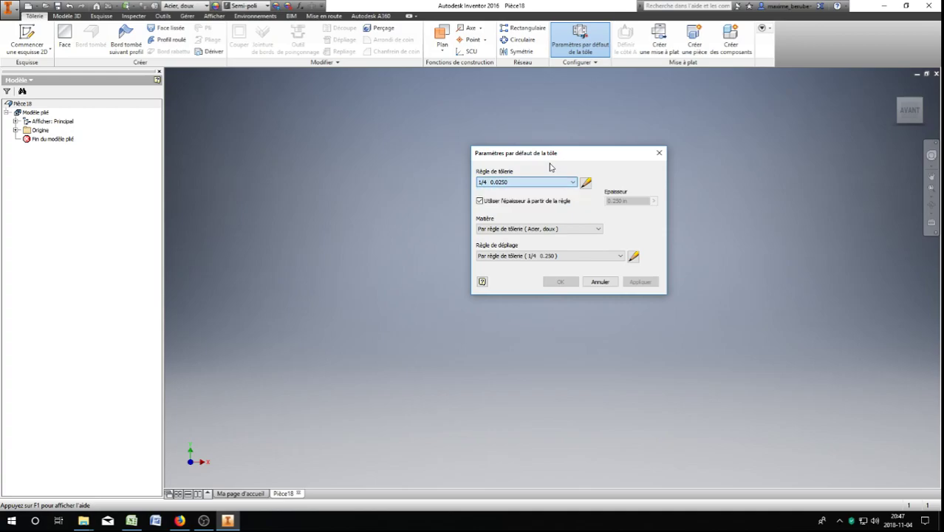
{"action": "left_click", "coordinate": [659, 153]}
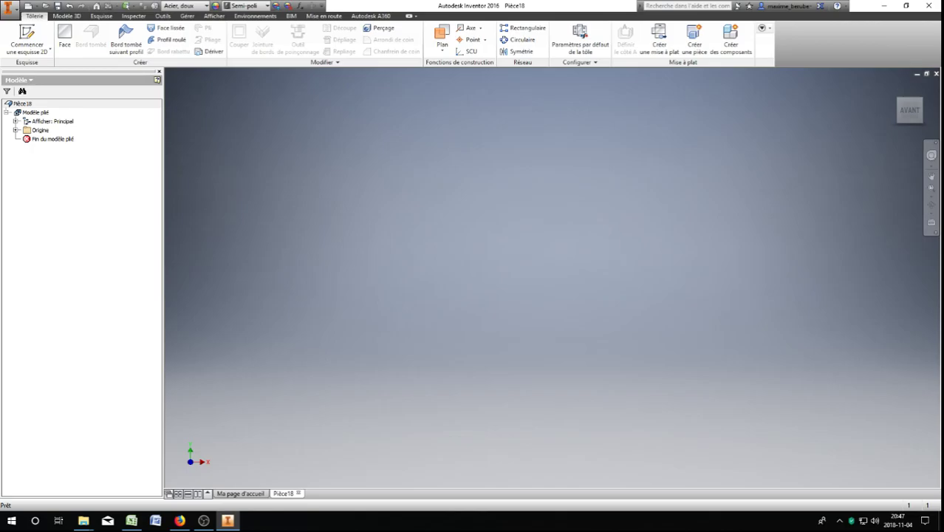
Step: Switch to the Pliage.xlsx workbook in Excel, review the whole K-factor bending table in A1:J14, and close the workbook
{"action": "left_click_drag", "start_coordinate": [943, 8], "coordinate": [624, 3]}
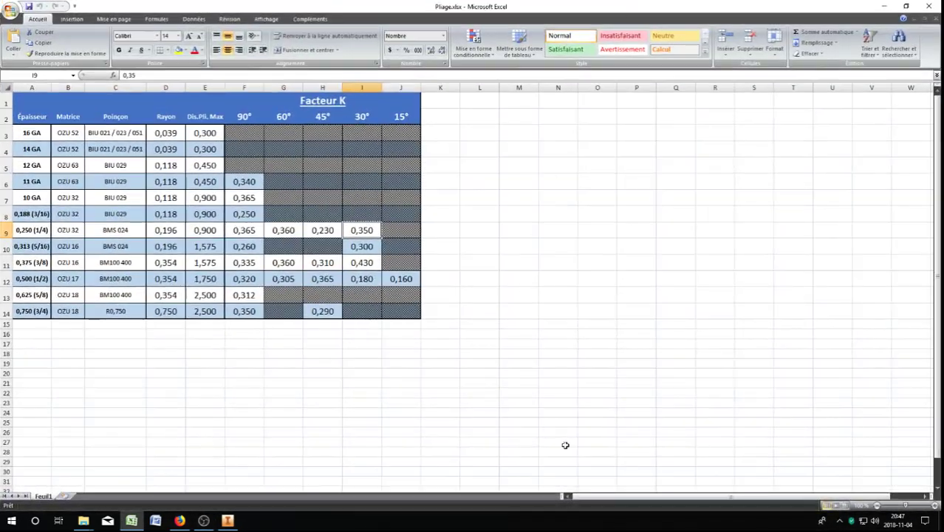
{"action": "left_click_drag", "start_coordinate": [415, 316], "coordinate": [16, 102]}
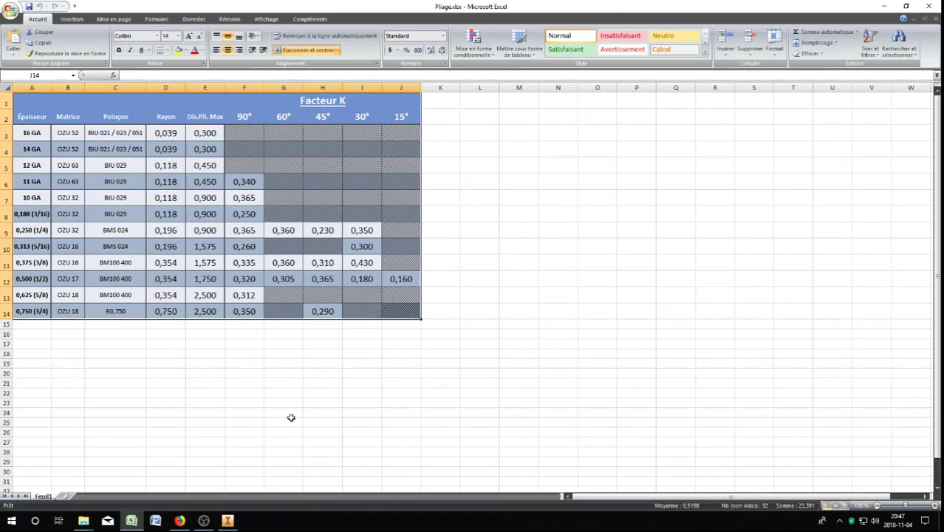
{"action": "left_click", "coordinate": [334, 362]}
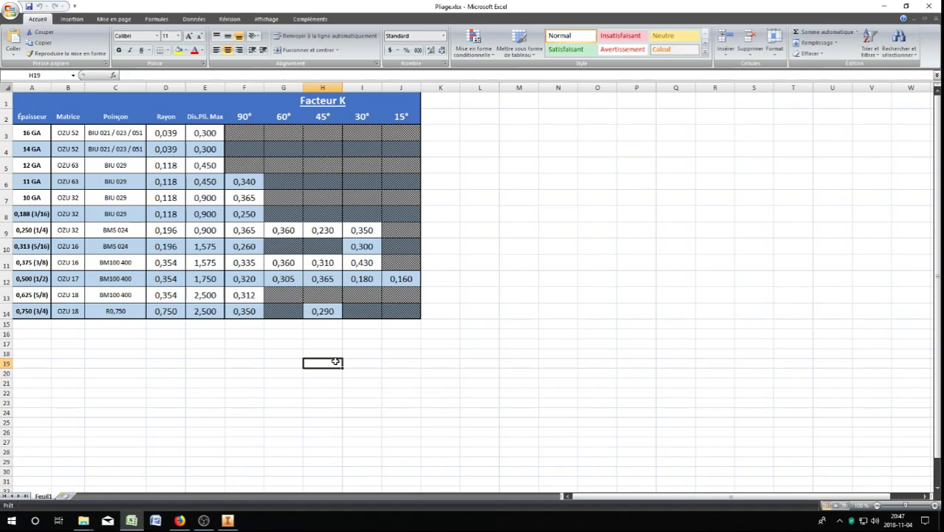
{"action": "left_click", "coordinate": [931, 6]}
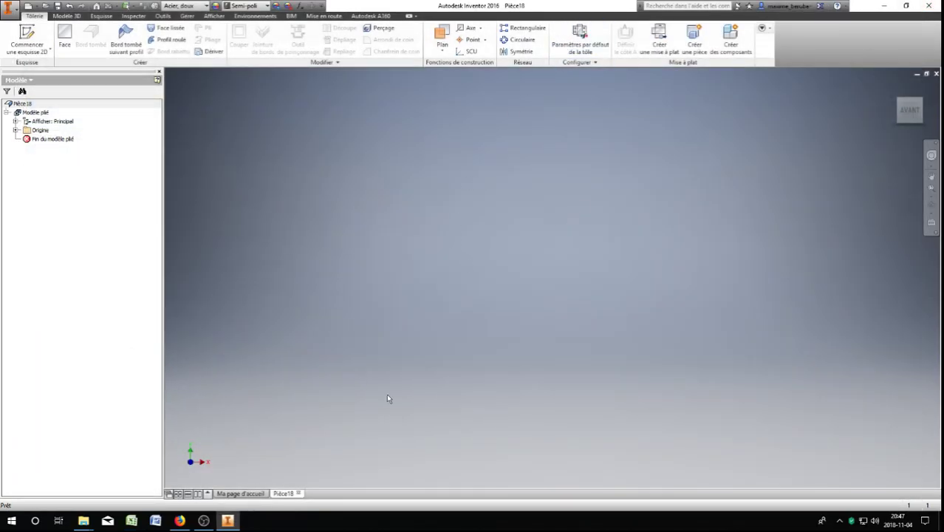